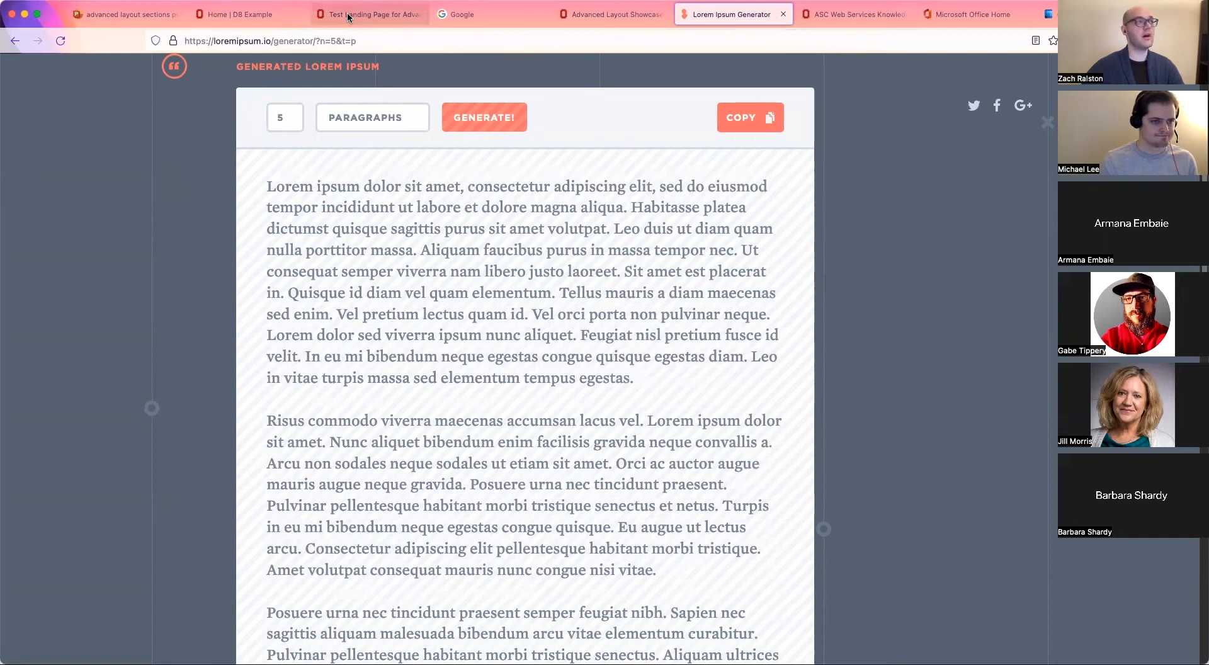
Review the test landing page for advanced layout sections, examining its slideshow, two-column callouts, three-column callouts and bottom image-and-text section
left_click(348, 15)
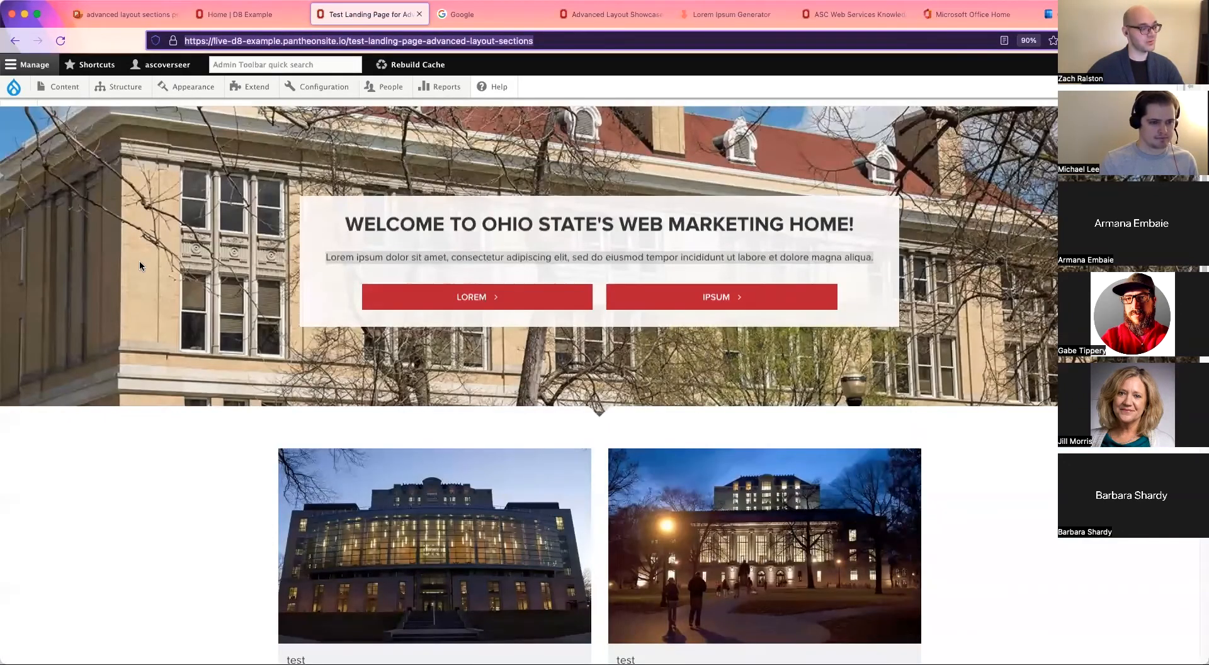
scroll(140, 266, "down", 1)
scroll(140, 266, "up", 3)
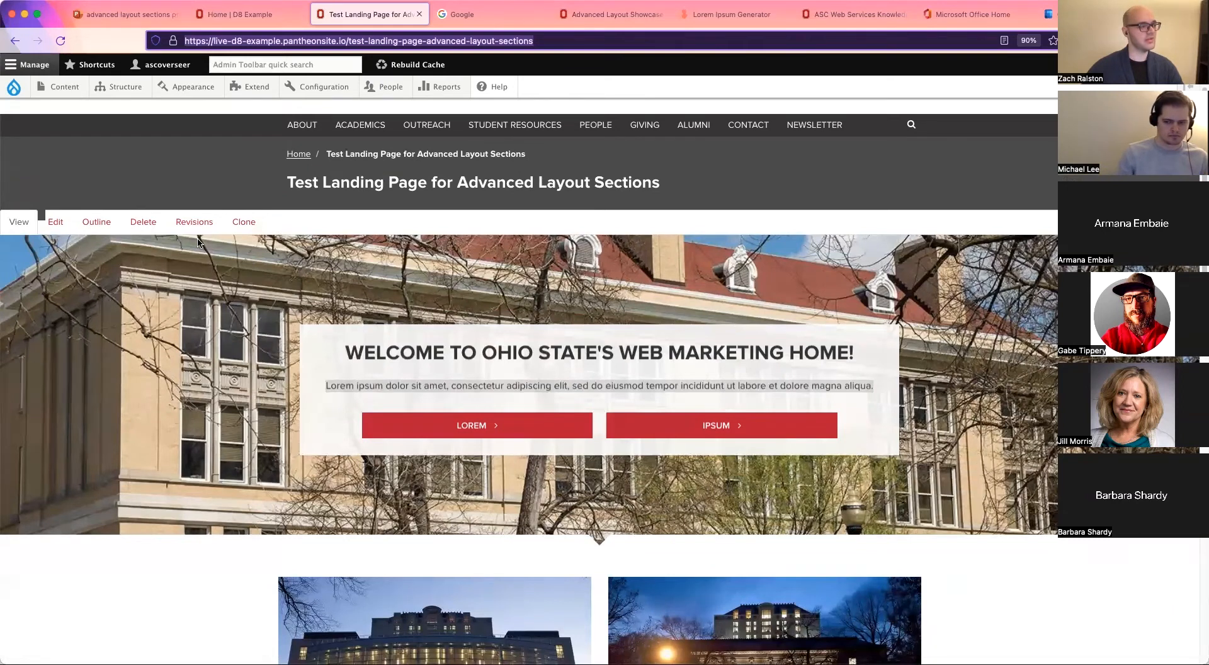
scroll(198, 243, "down", 3)
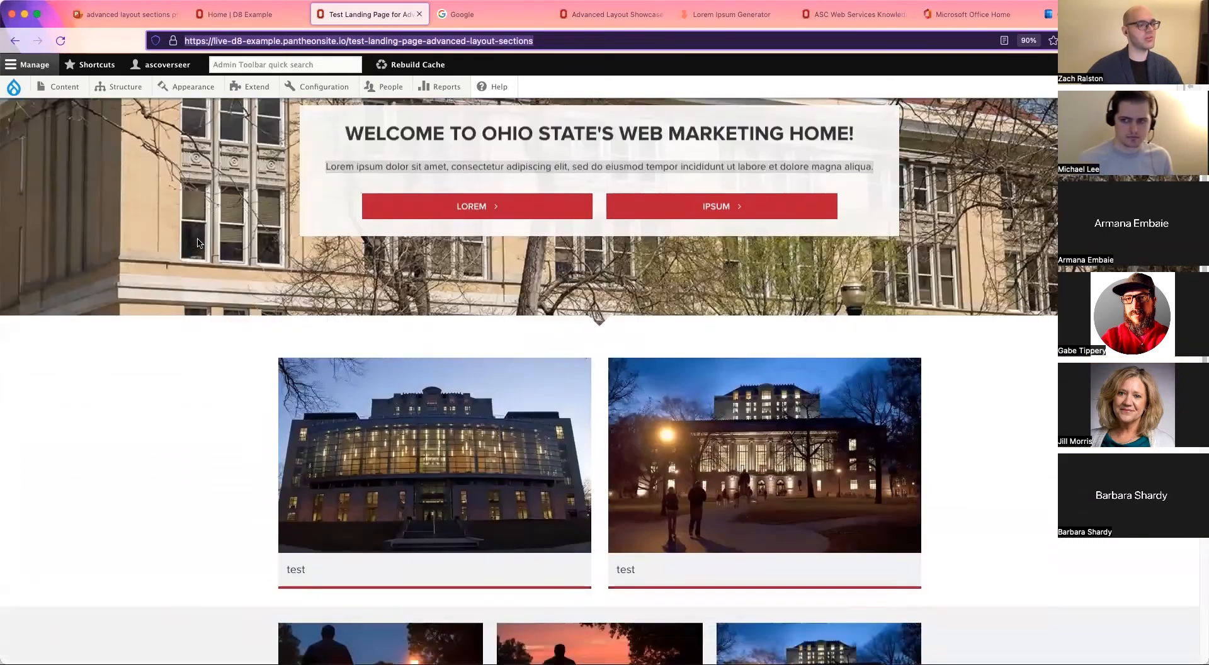
scroll(198, 243, "down", 4)
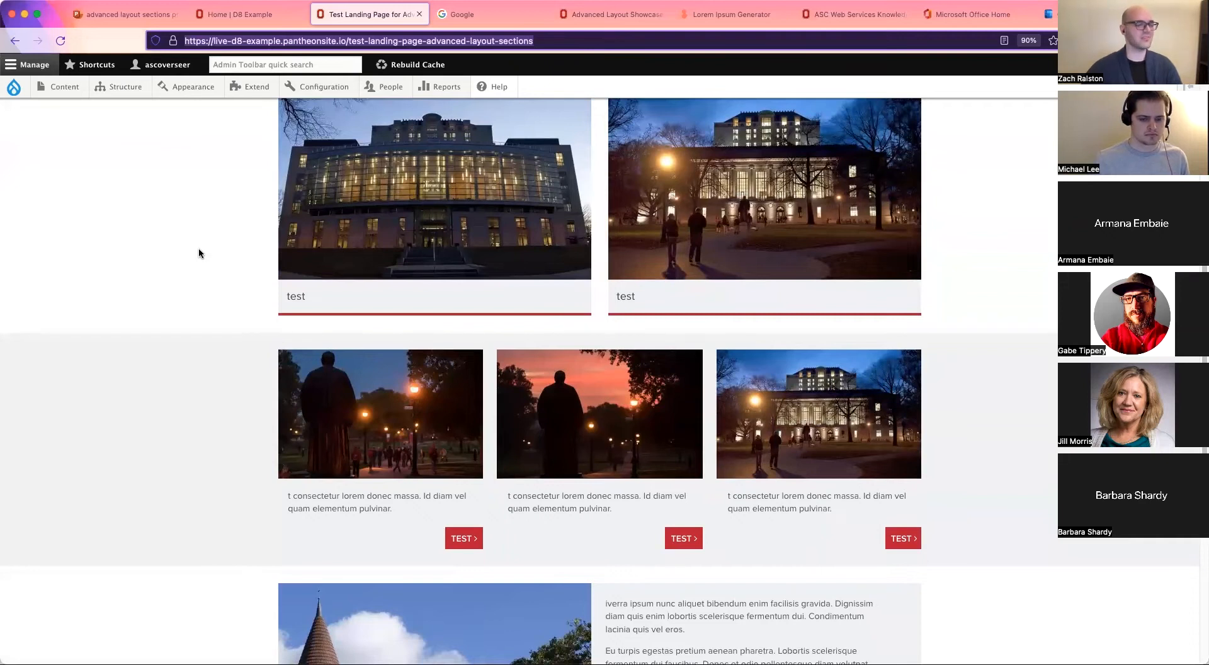
scroll(198, 253, "down", 3)
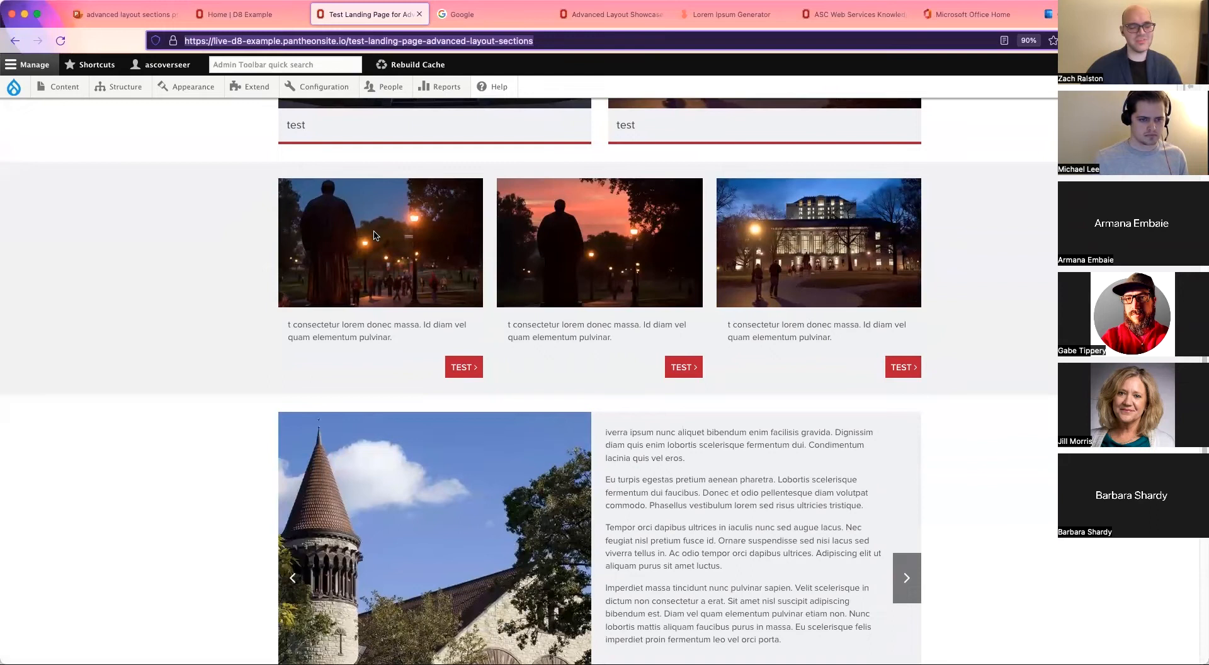
scroll(375, 231, "down", 3)
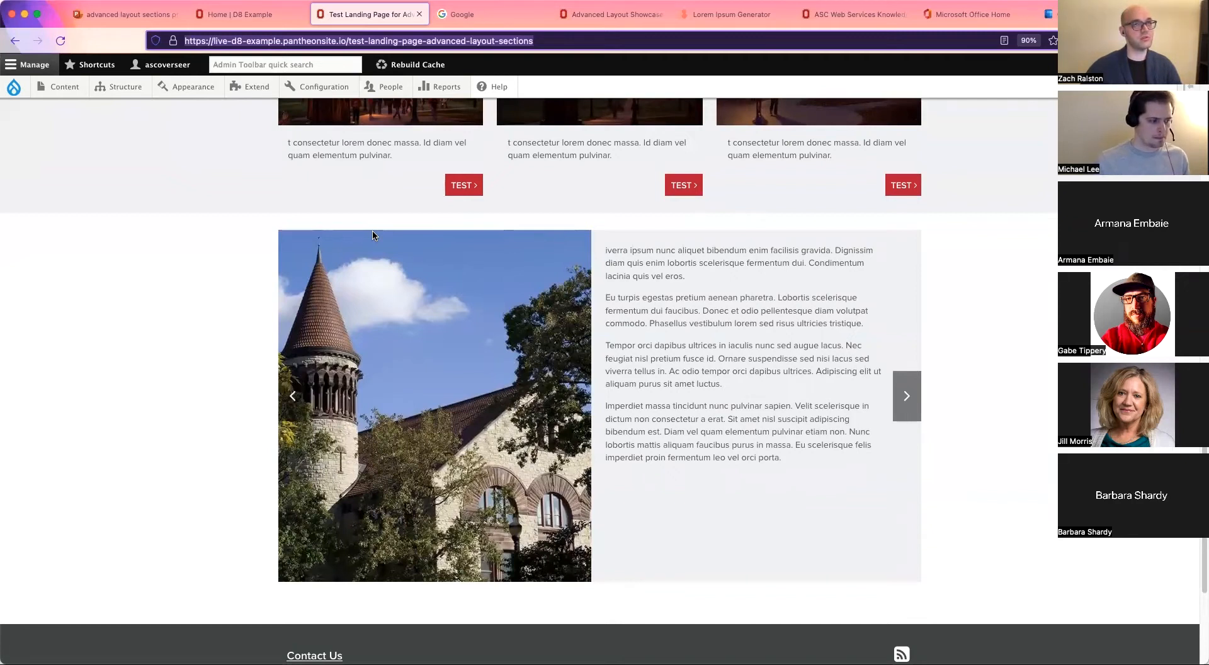
scroll(373, 236, "down", 1)
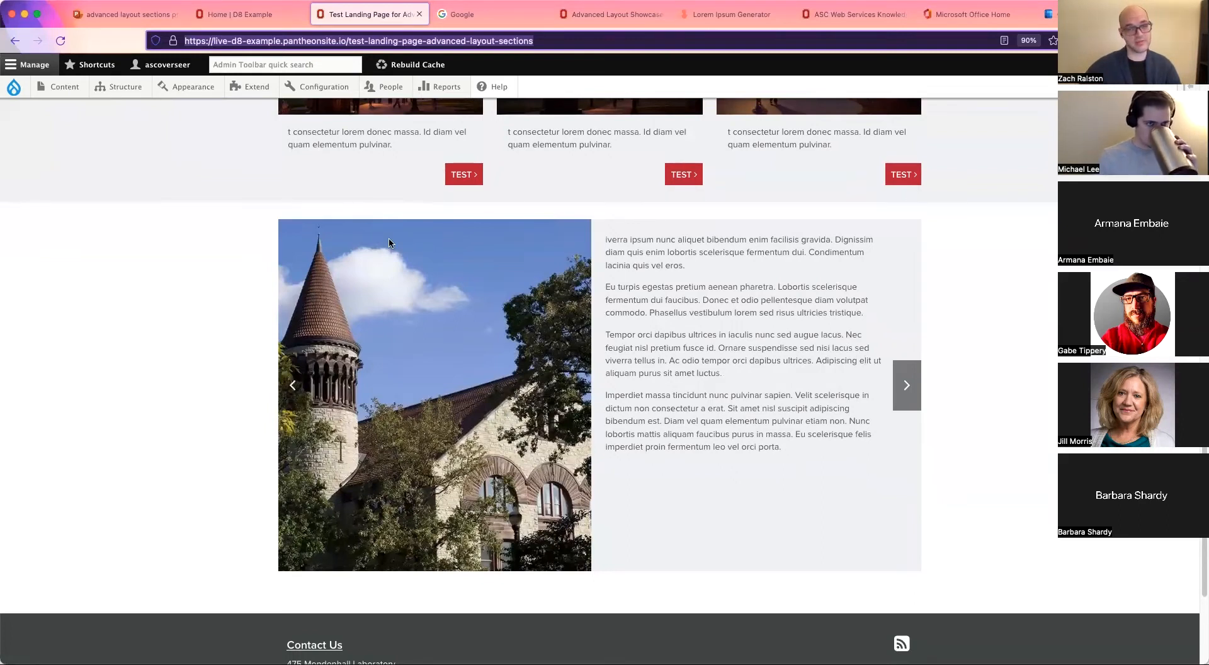
scroll(247, 258, "up", 3)
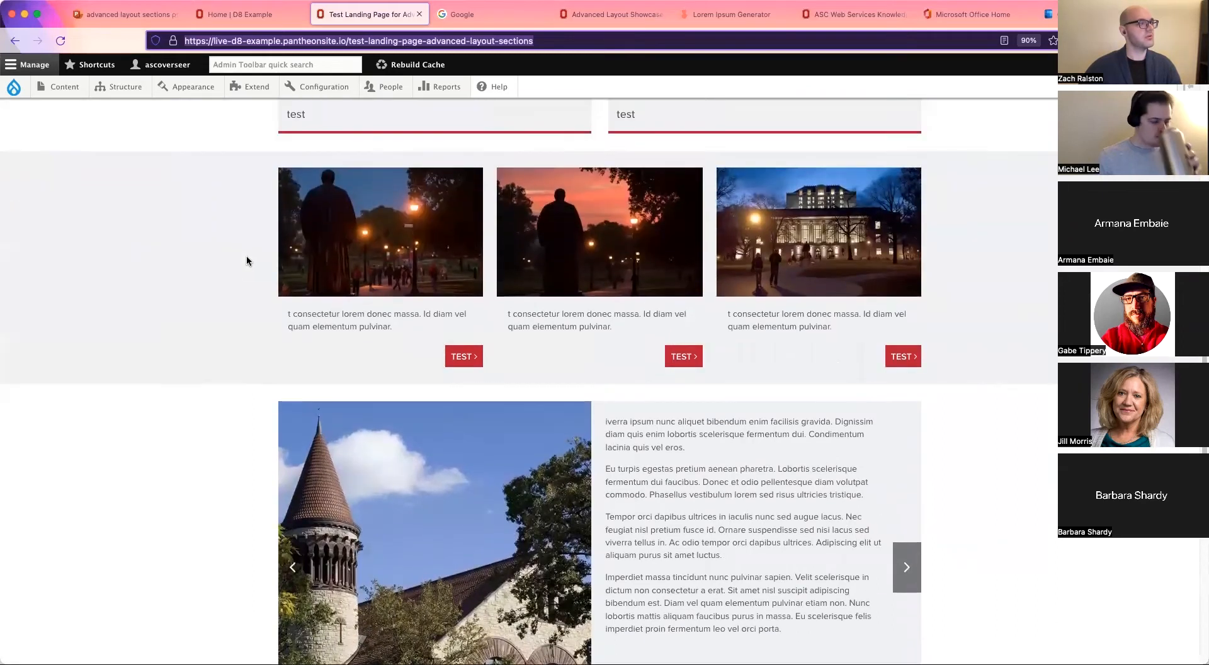
scroll(247, 260, "up", 10)
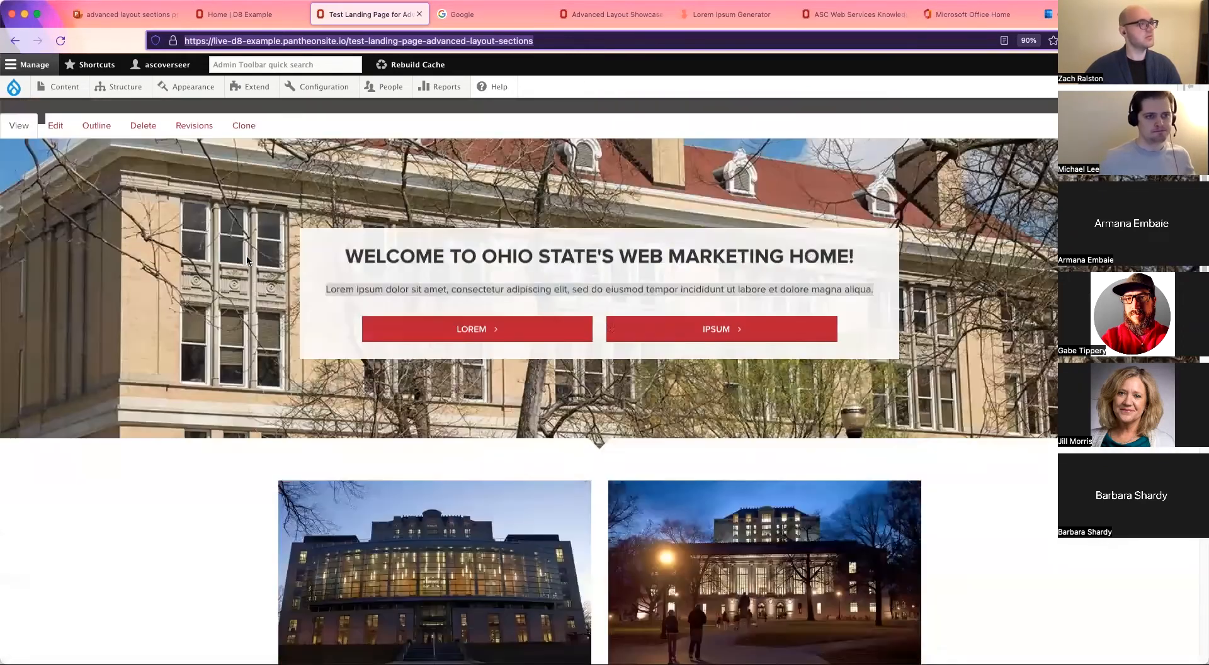
scroll(247, 260, "up", 2)
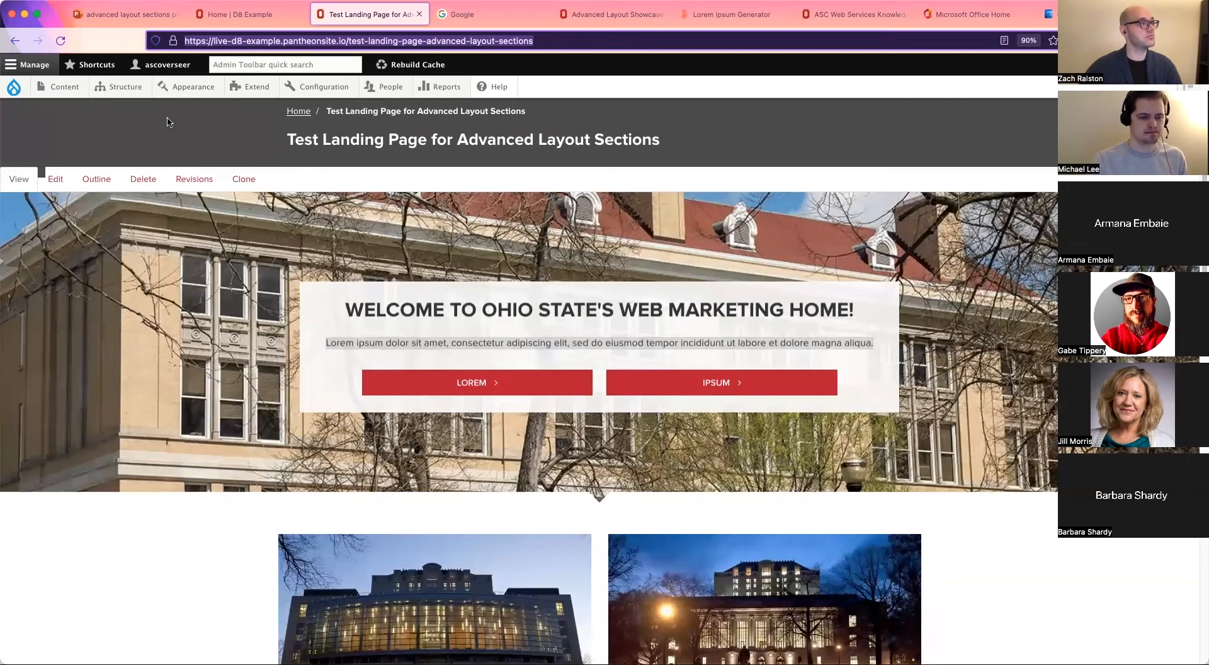
Start a new Landing page and title it "My test page"
mouse_move(70, 91)
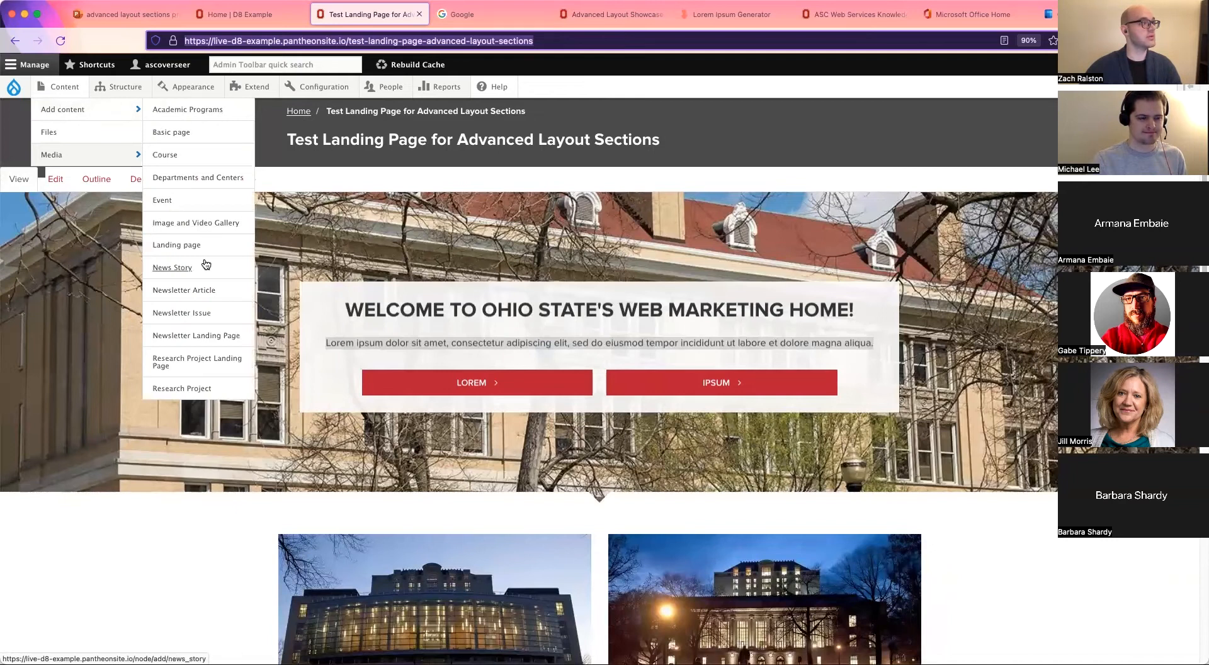
left_click(206, 252)
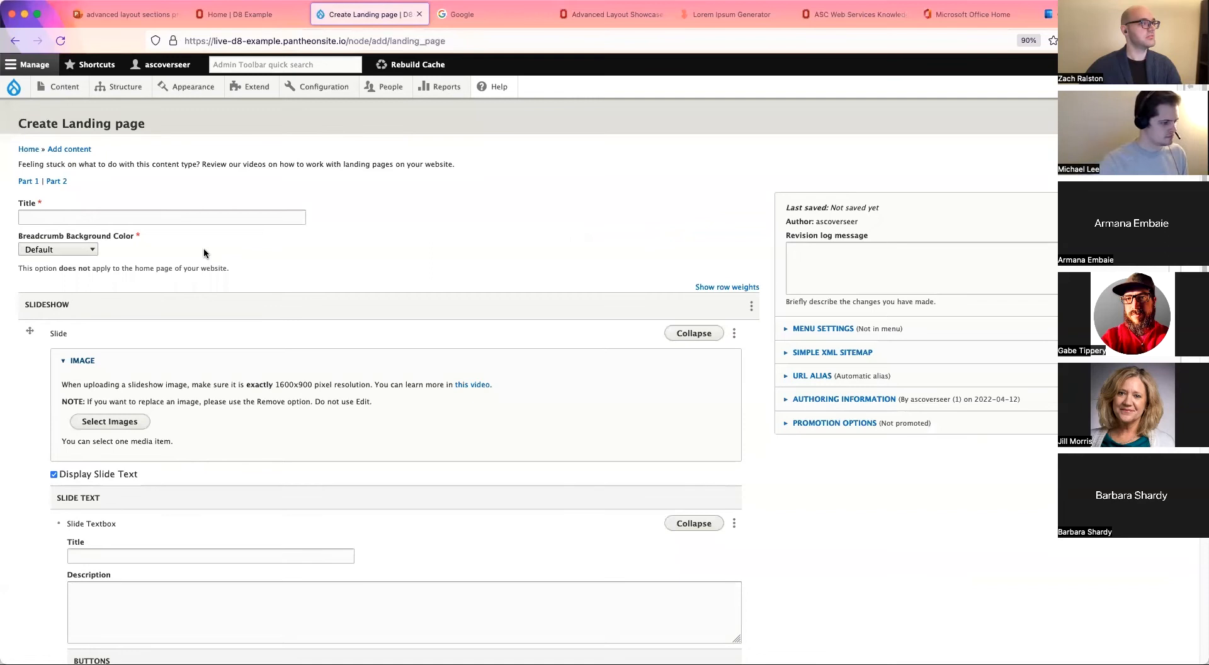
left_click(201, 221)
type("My test page")
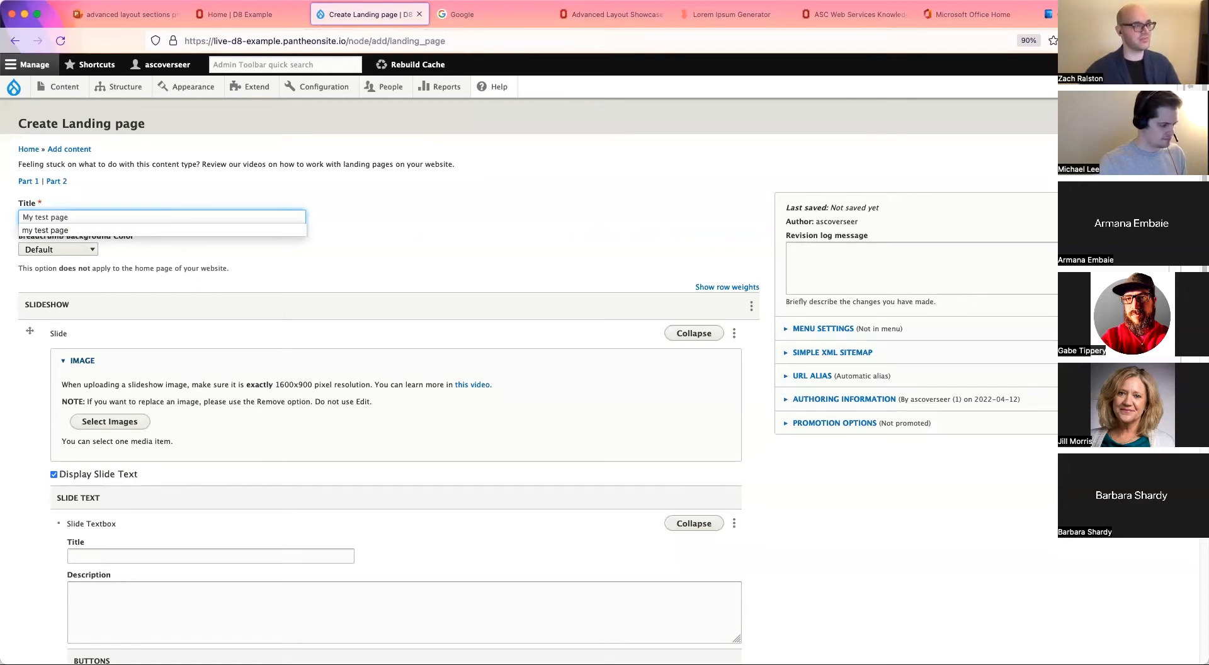
left_click(387, 248)
Collapse the Fun Facts entry below the slideshow and short description fields
scroll(367, 355, "down", 1)
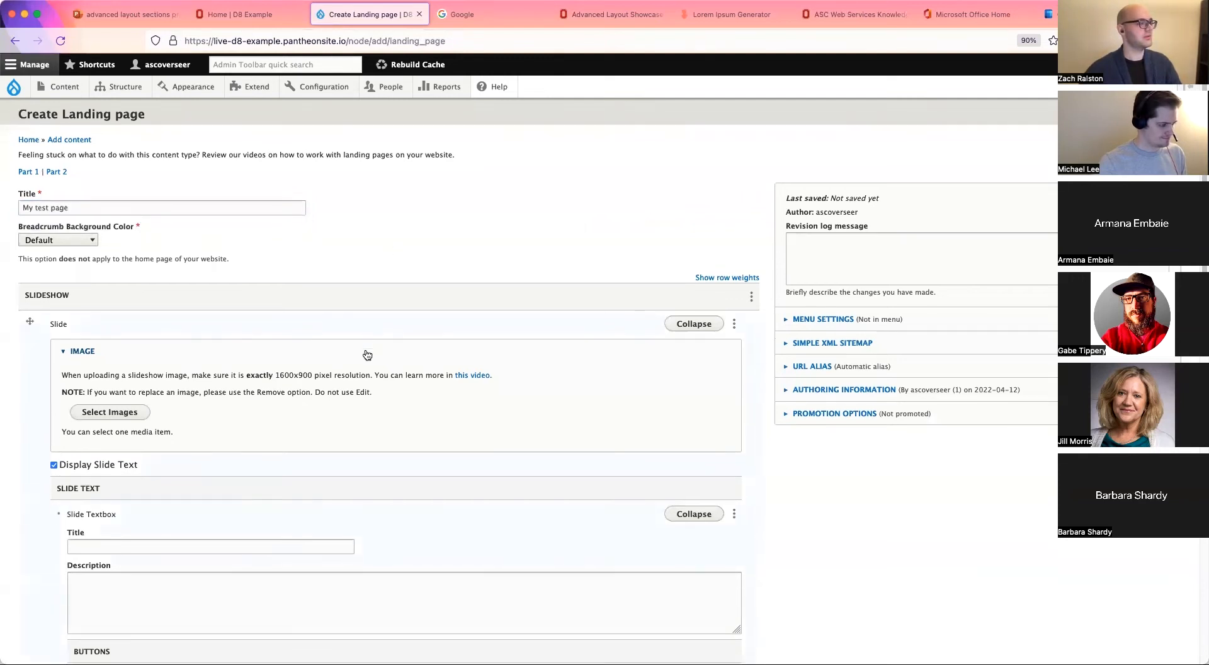
scroll(367, 355, "down", 5)
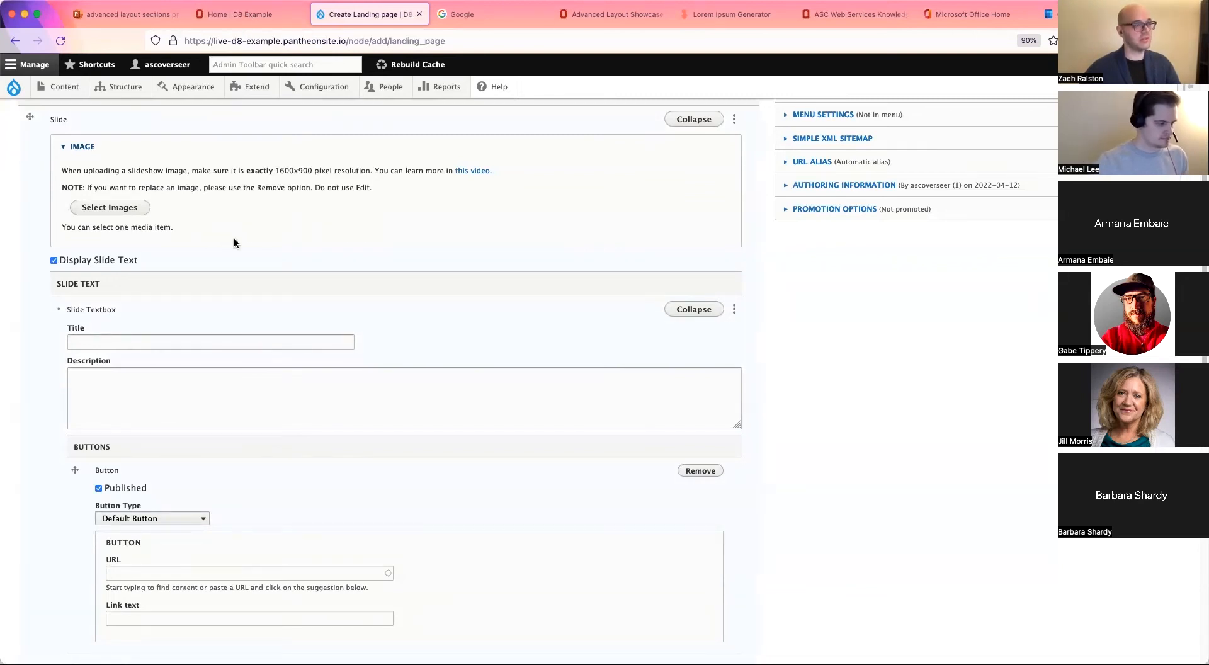
scroll(234, 238, "down", 10)
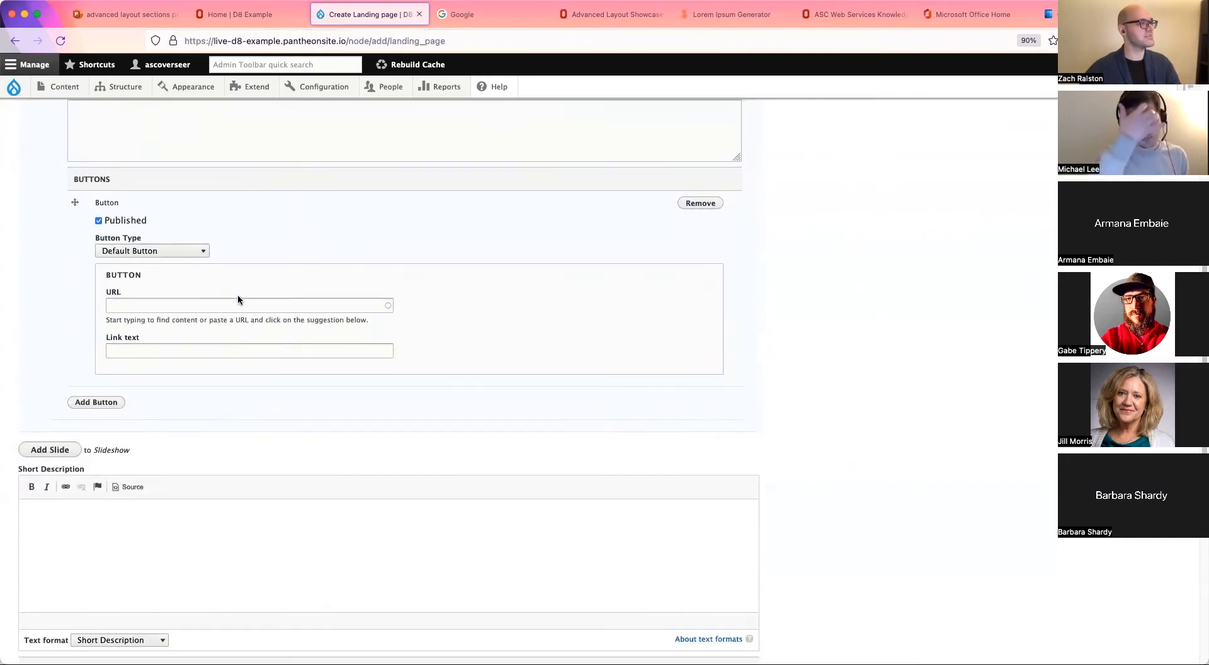
scroll(239, 300, "down", 2)
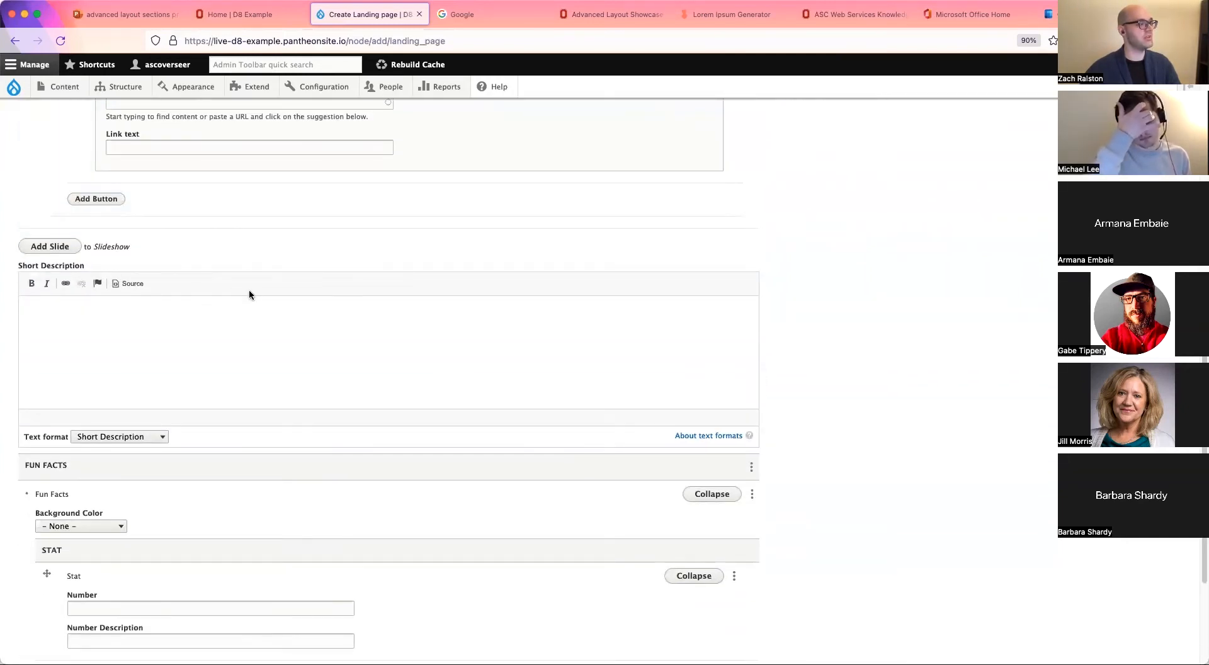
scroll(248, 292, "down", 5)
left_click(712, 302)
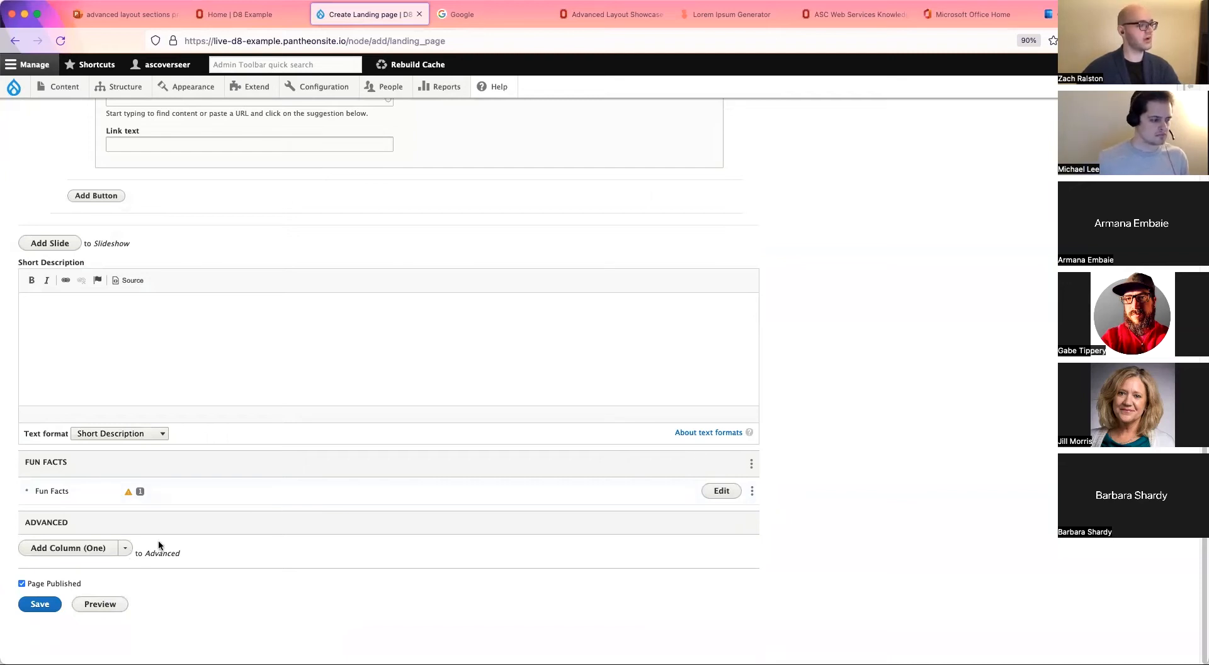
Add a Columns (Two) section to the Advanced area of the landing page
left_click(127, 550)
scroll(181, 529, "down", 1)
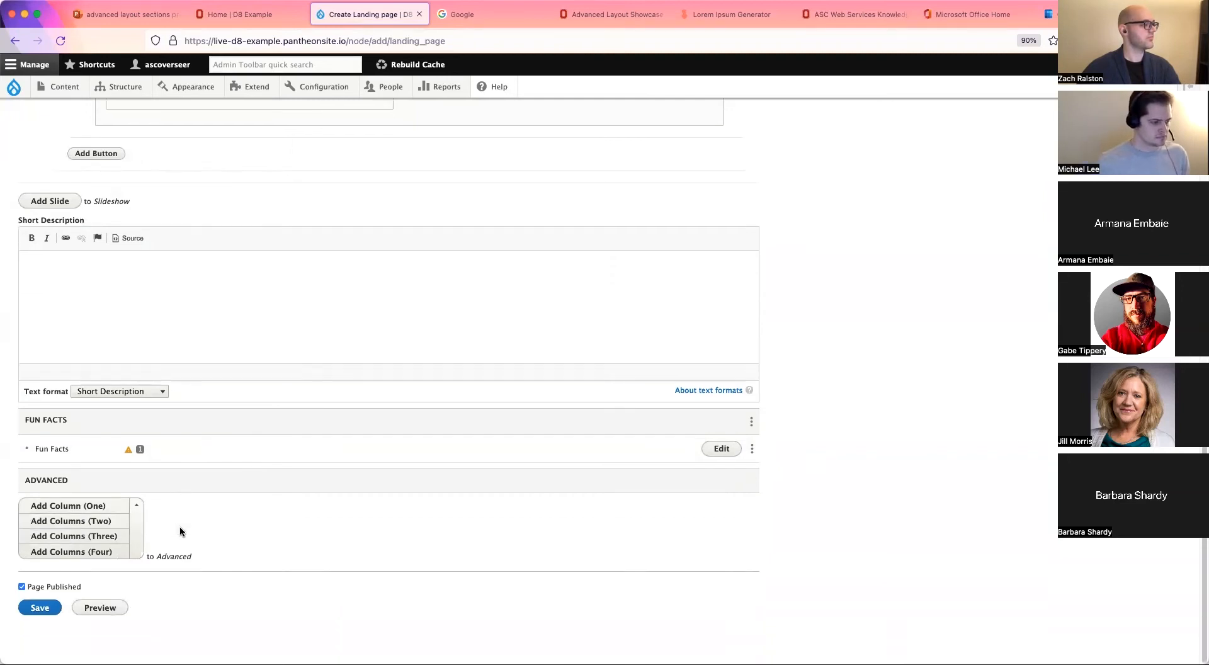
left_click(126, 550)
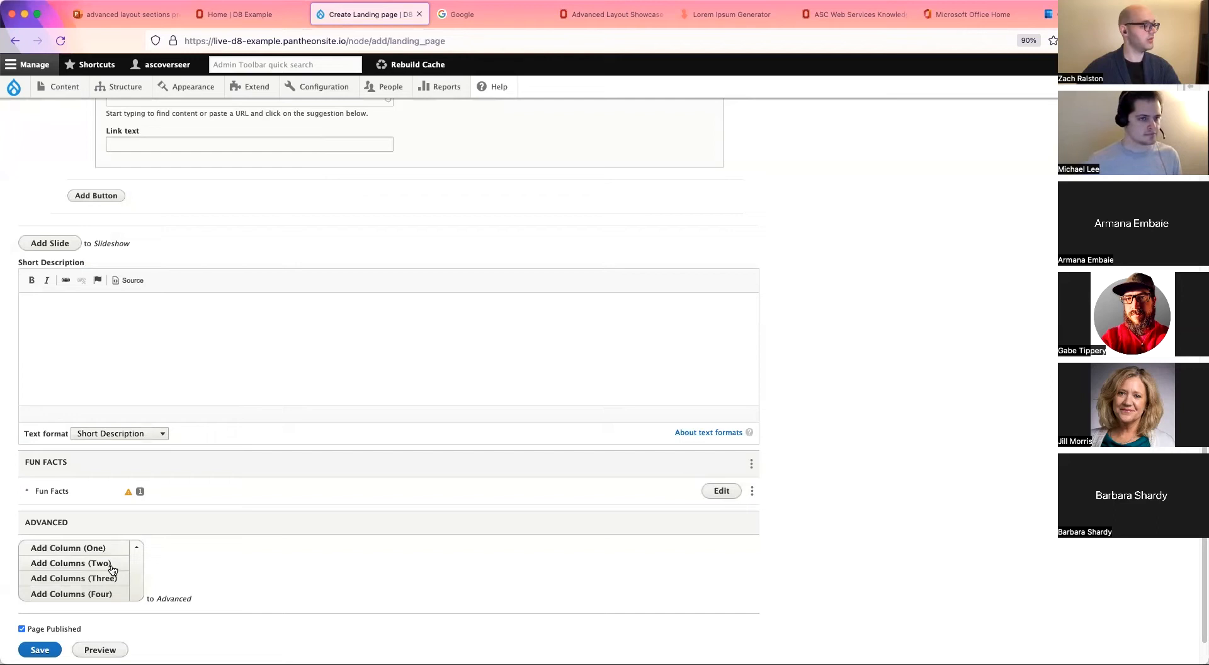
left_click(111, 566)
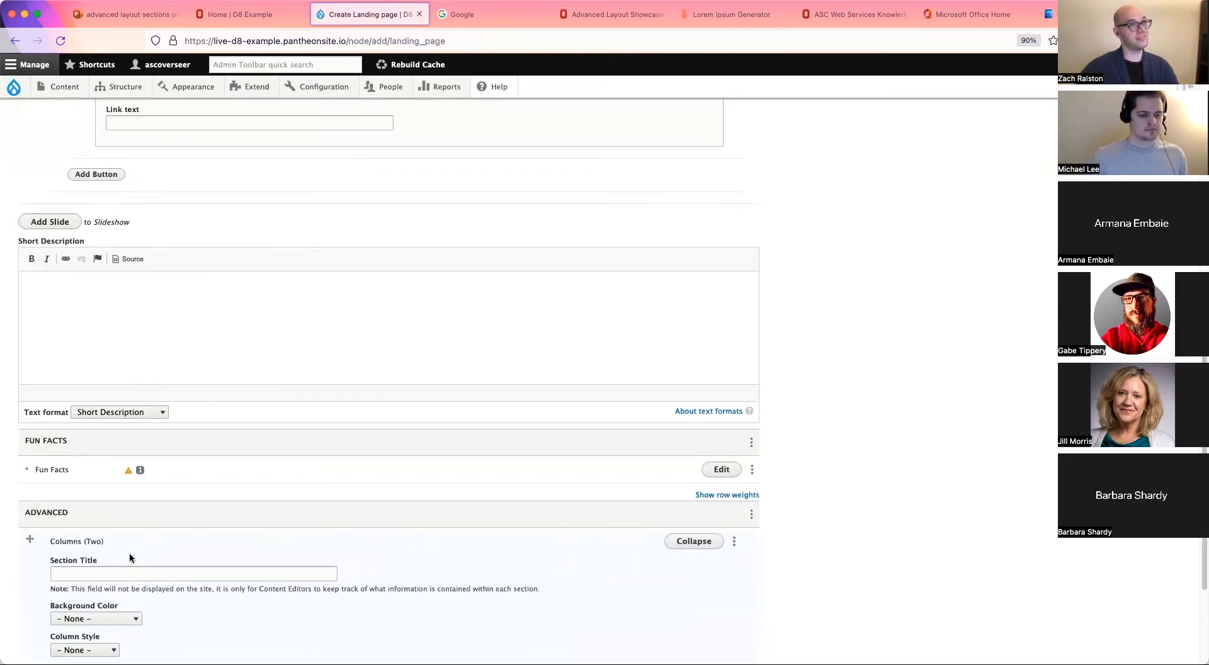
scroll(130, 558, "down", 3)
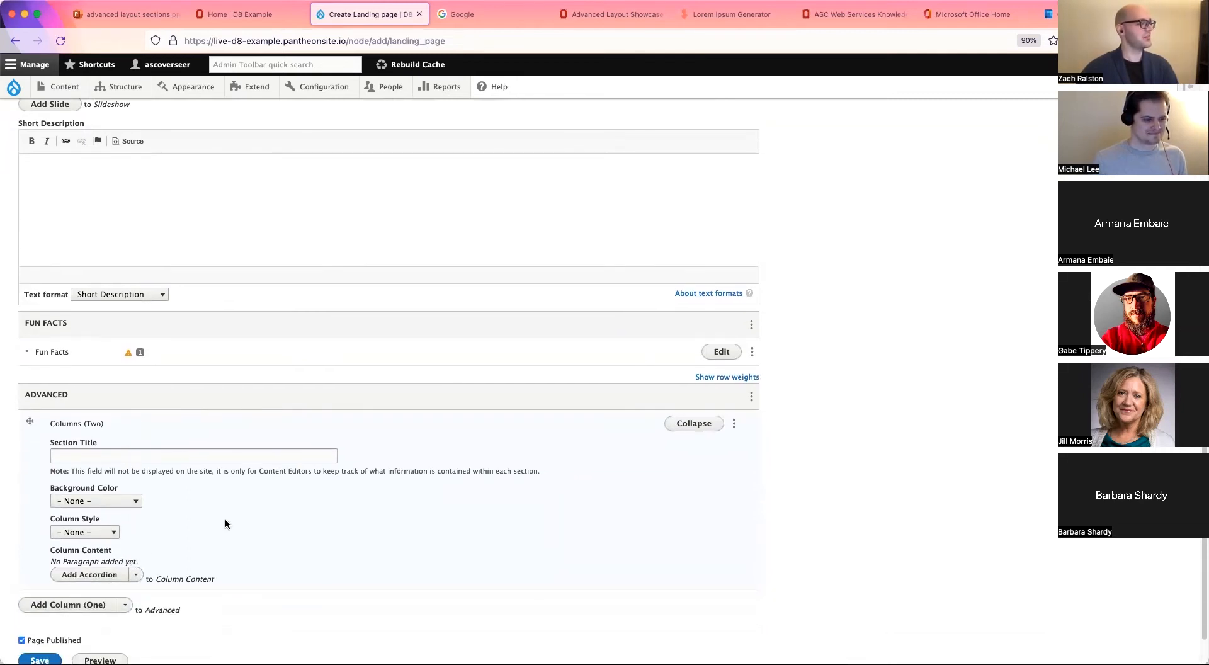
scroll(226, 523, "down", 1)
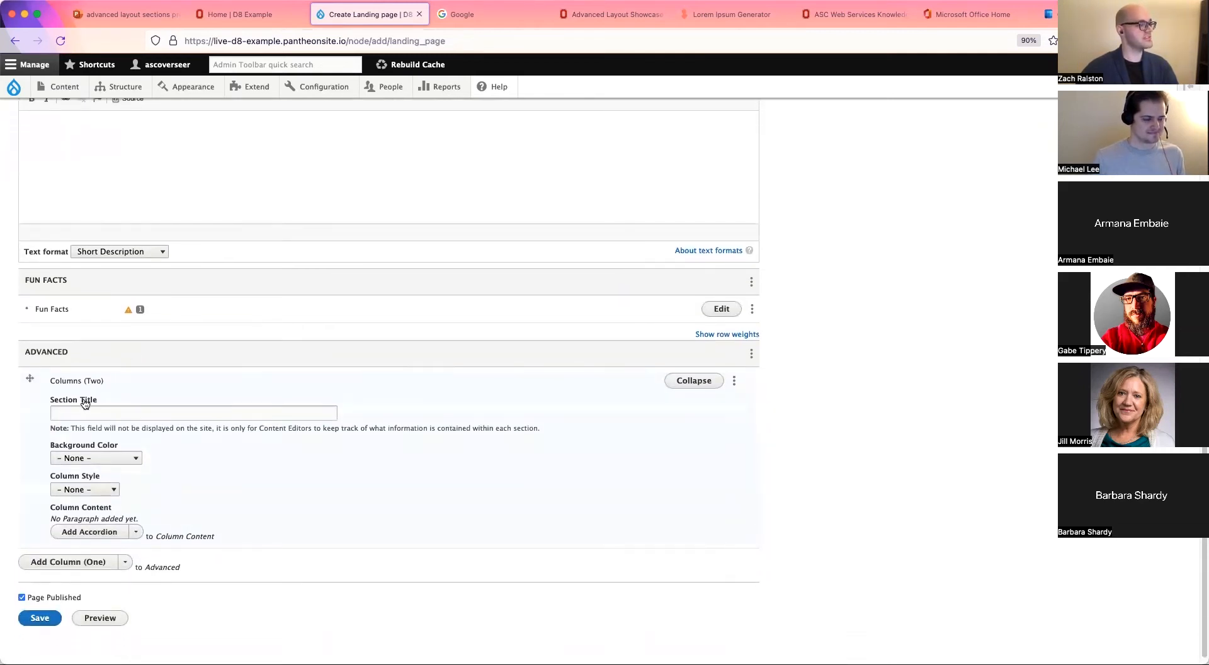
Add a Columns (Three) section and a Column (One) section below the two-column section in Advanced
left_click(126, 562)
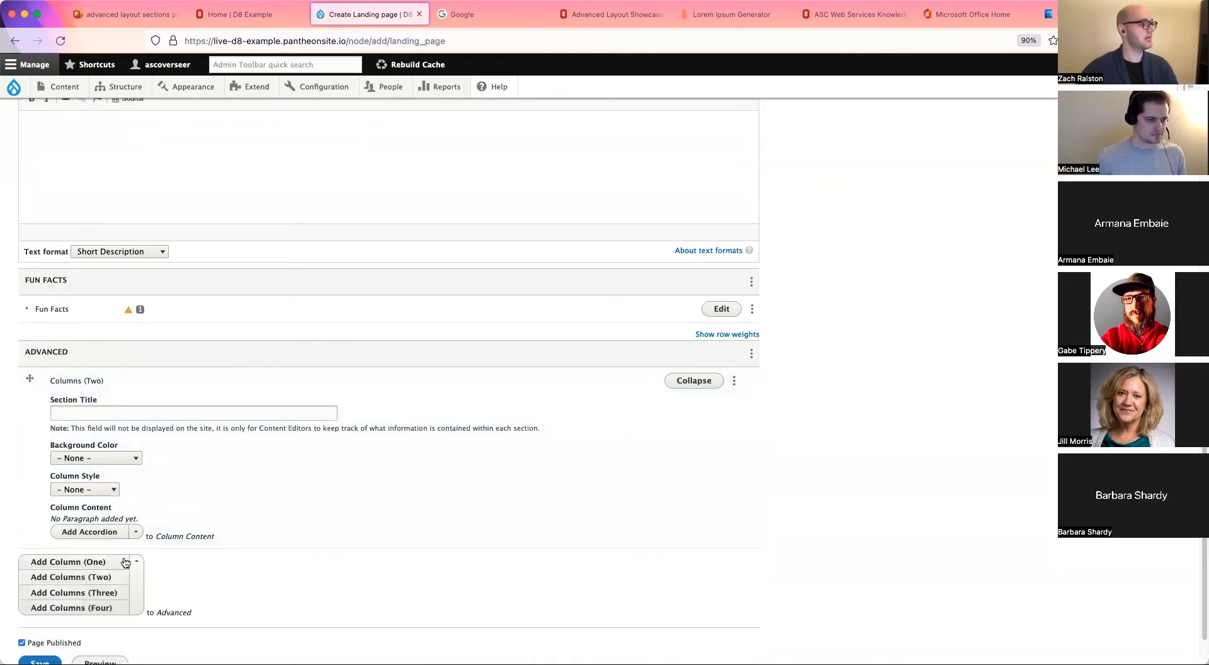
left_click(114, 593)
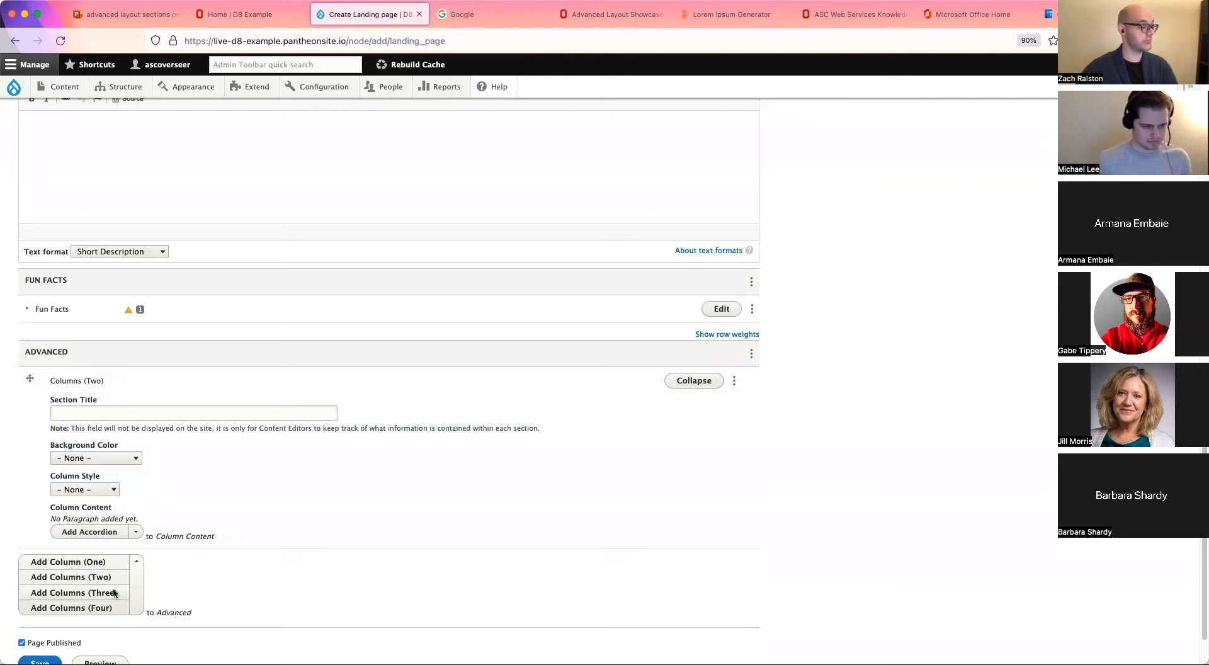
scroll(114, 589, "down", 3)
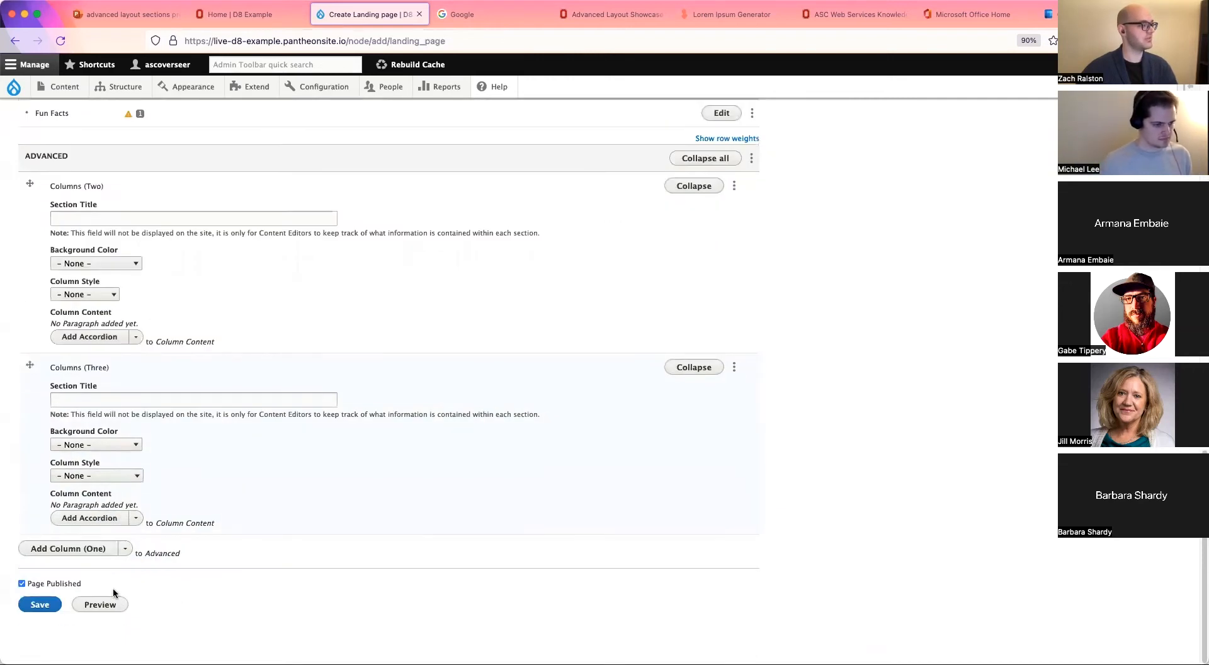
left_click(127, 555)
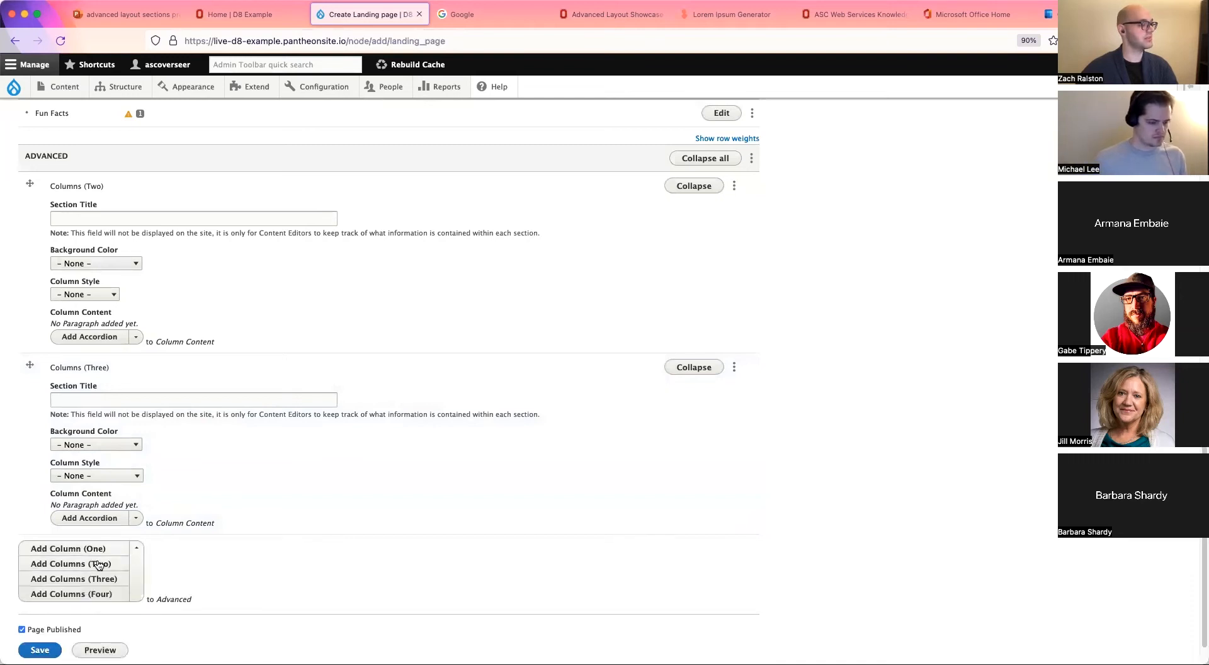
left_click(95, 553)
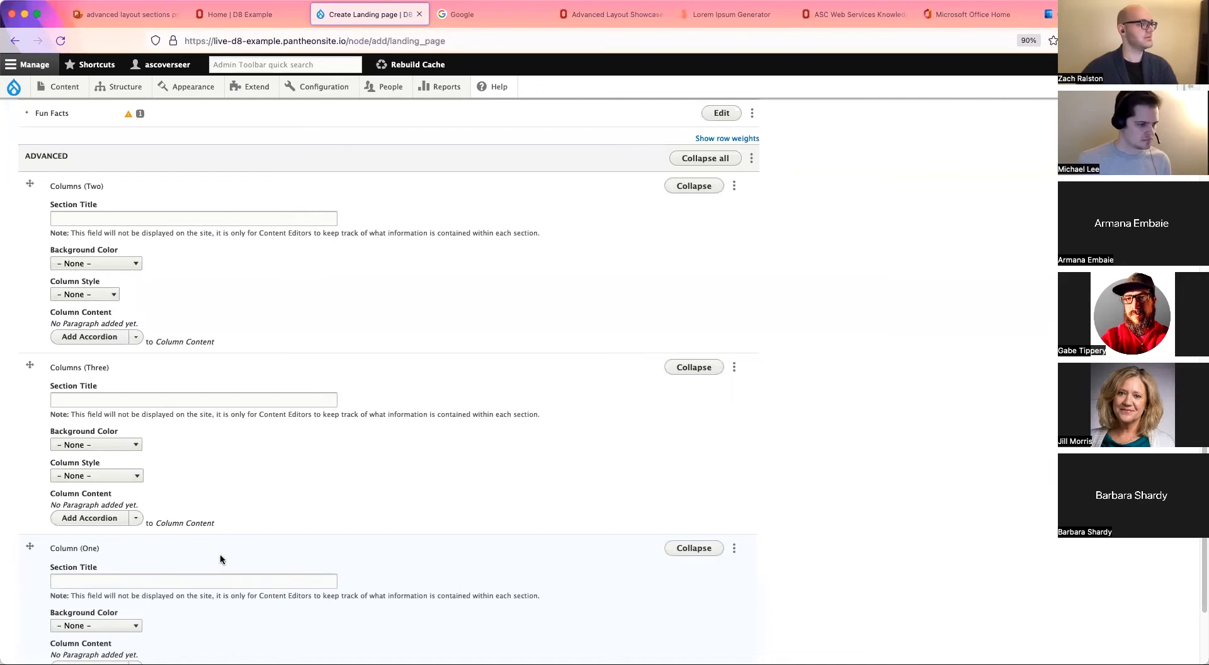
Add two Callout Box items to the column content of the Columns (Two) section
scroll(221, 554, "down", 3)
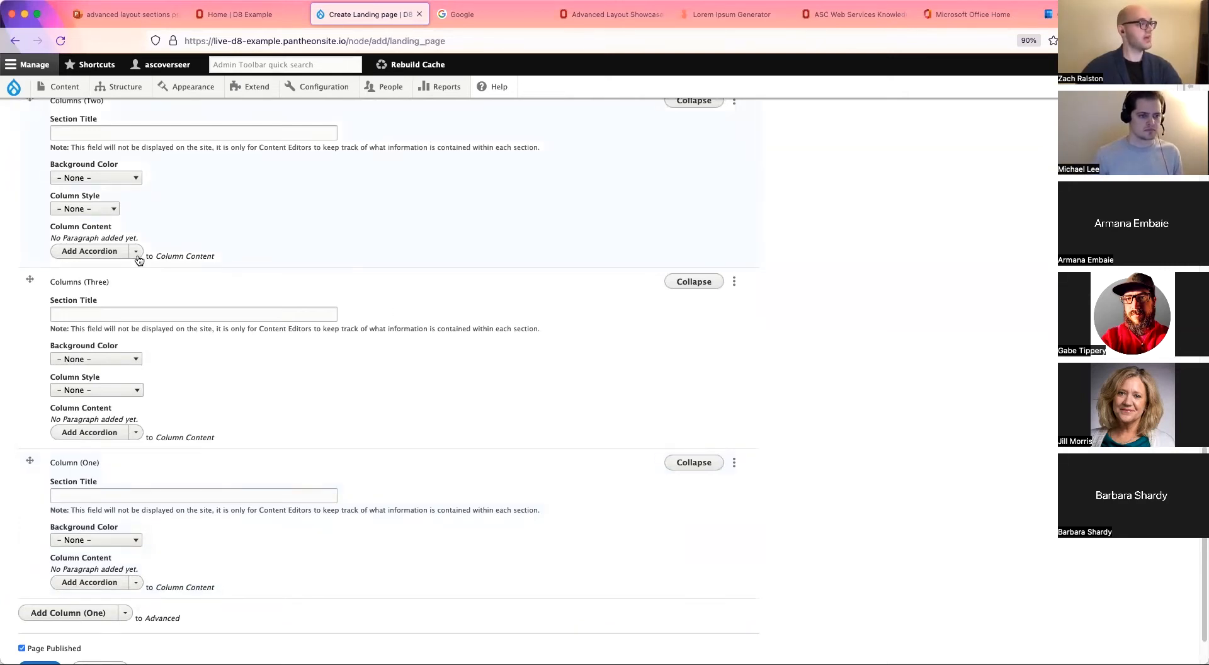
scroll(153, 240, "up", 1)
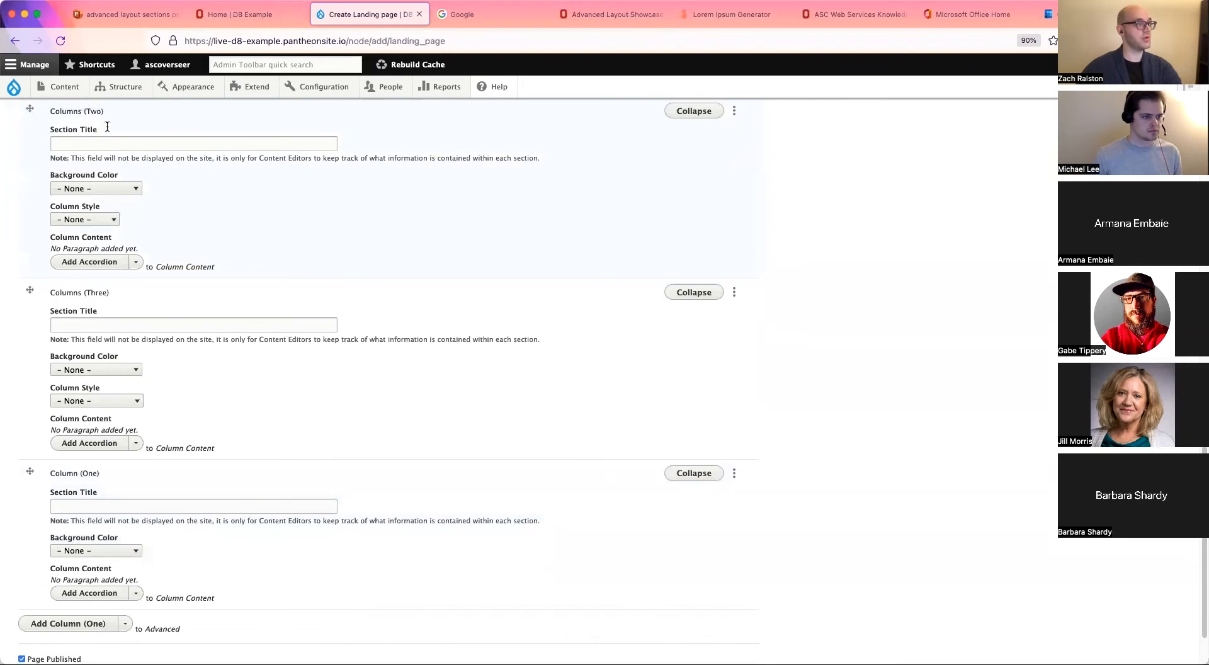
left_click(136, 262)
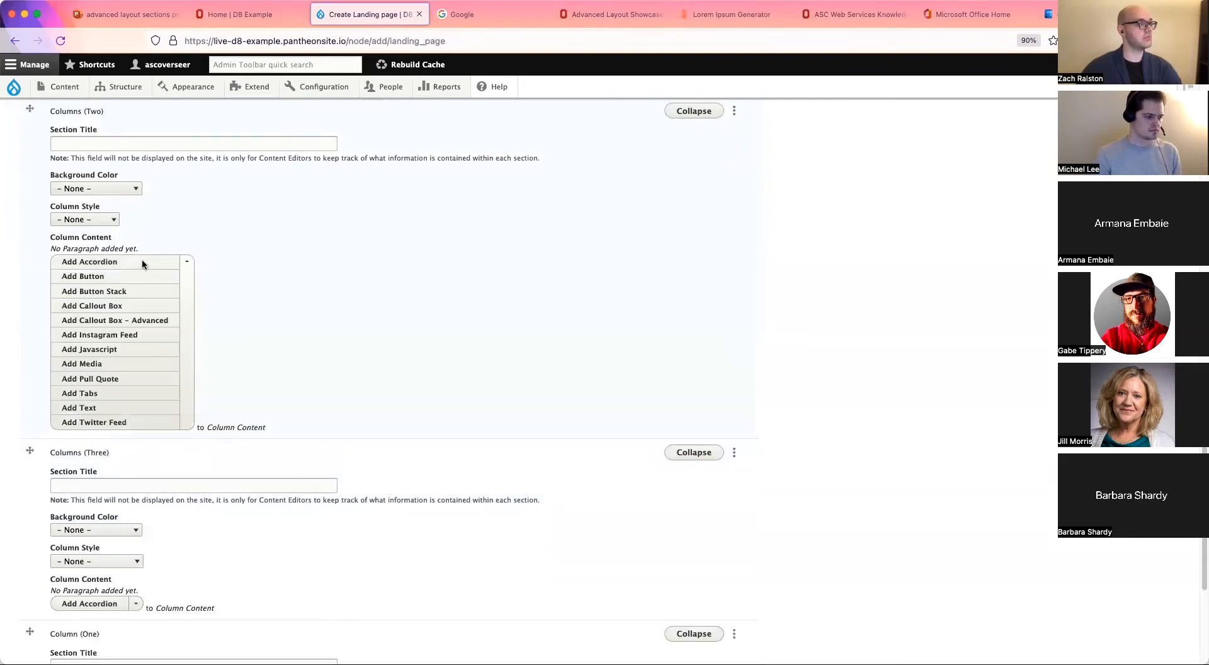
left_click(124, 307)
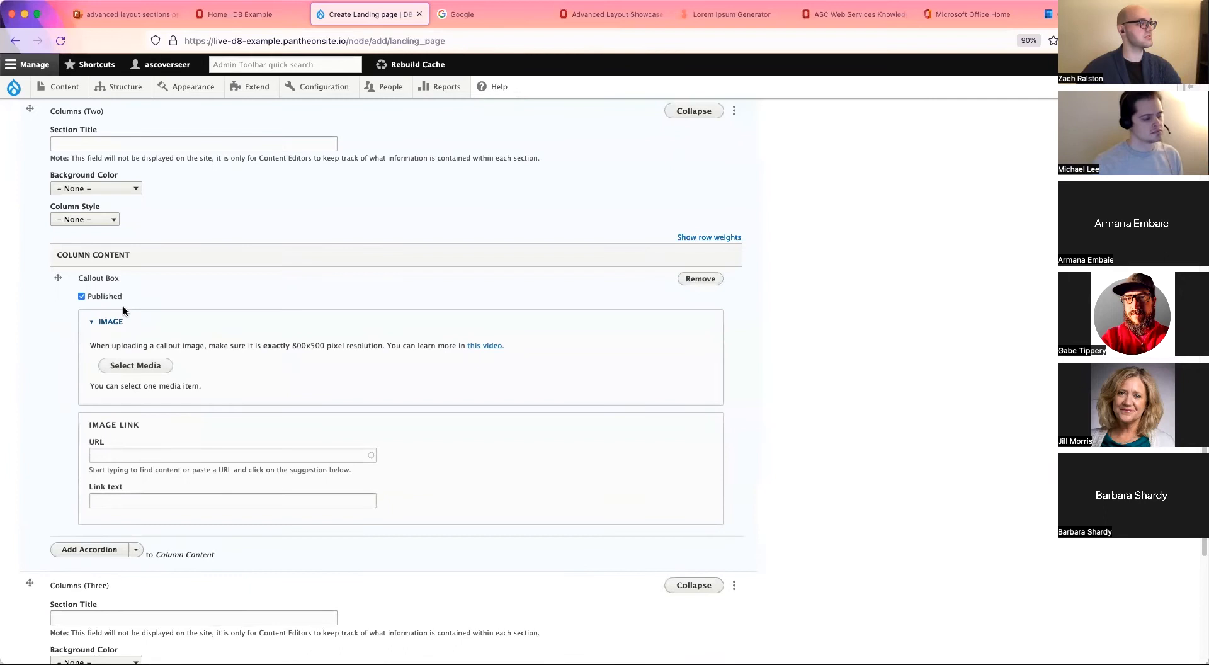
left_click(136, 529)
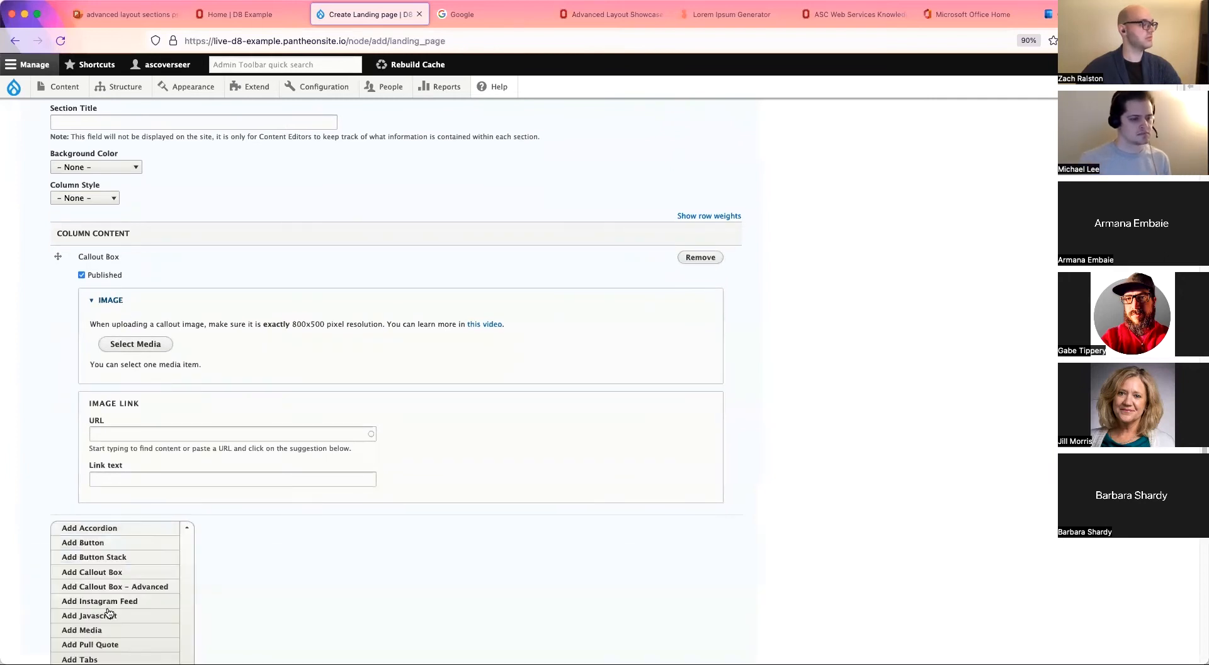
left_click(112, 573)
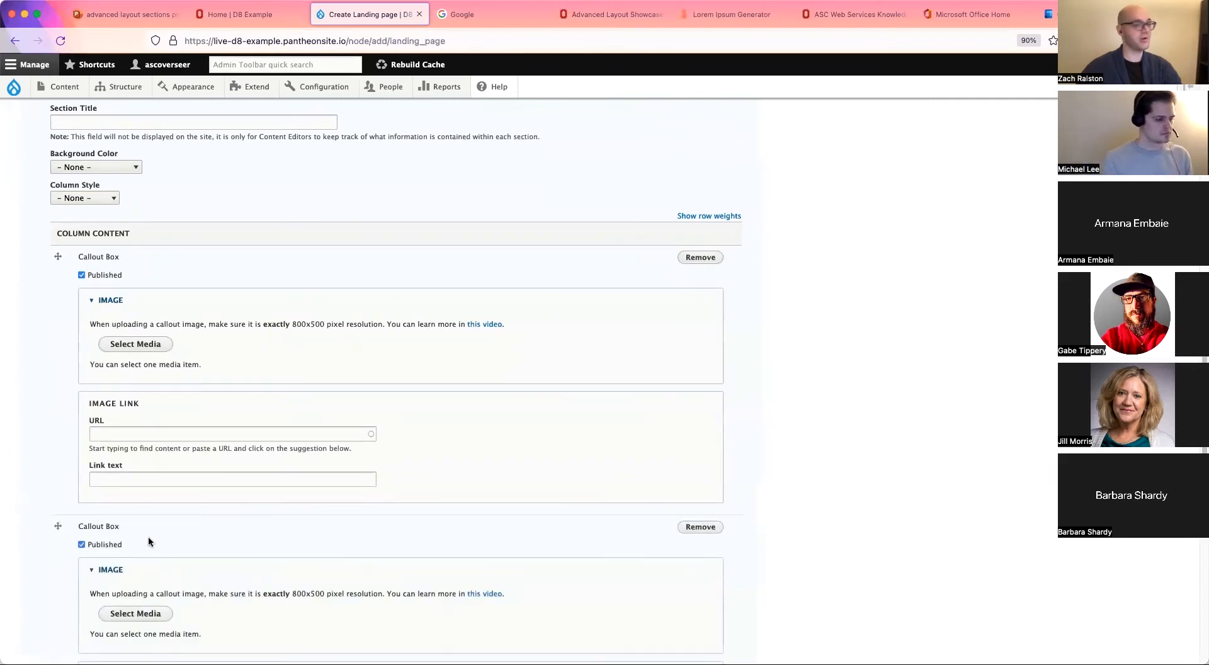
scroll(148, 536, "down", 3)
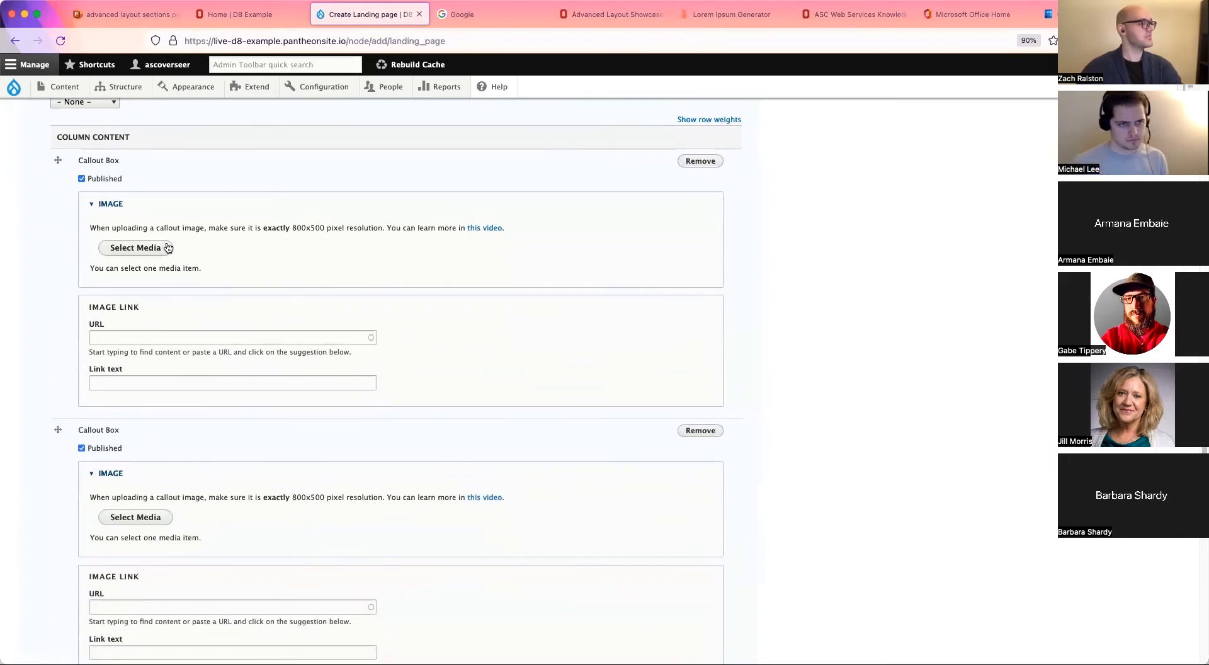
Set the first Callout Box's image to oval_autumn_2711.jpg from page 4 of the media library
left_click(167, 247)
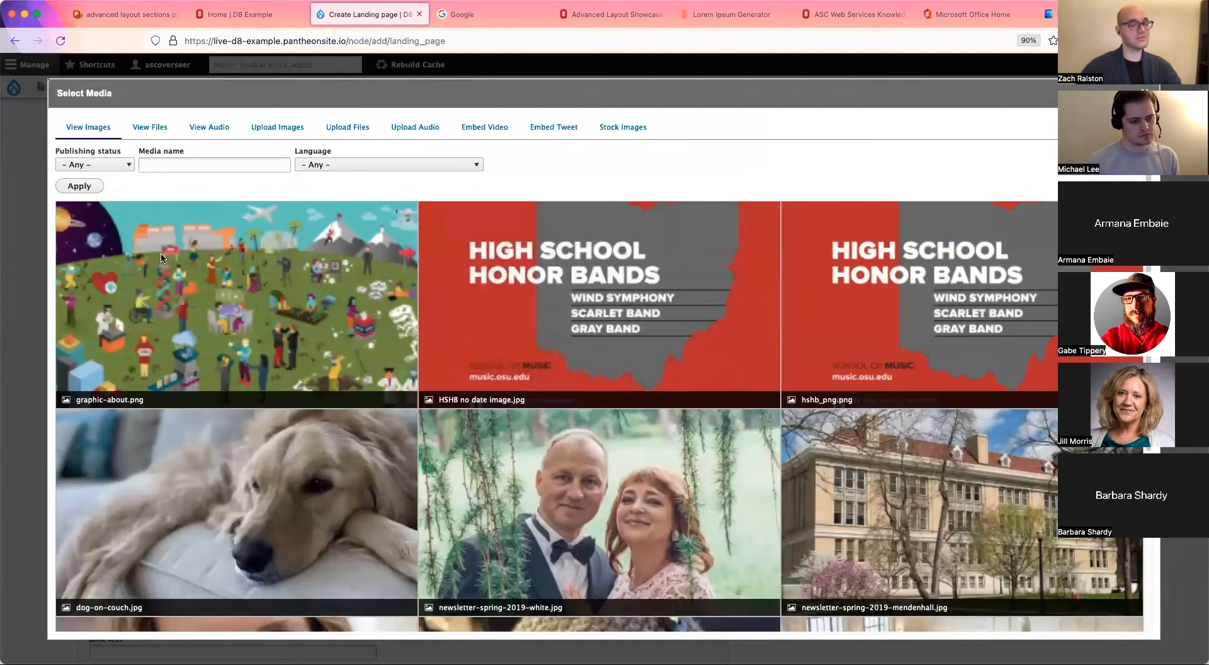
scroll(177, 278, "down", 3)
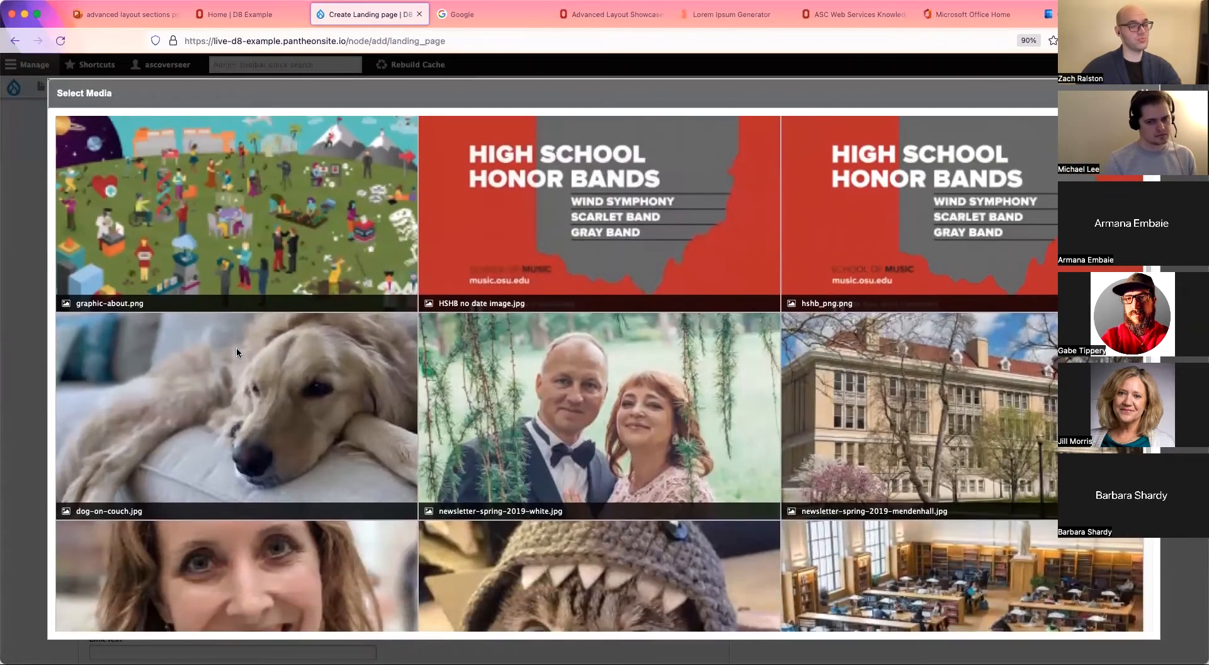
scroll(237, 352, "down", 1)
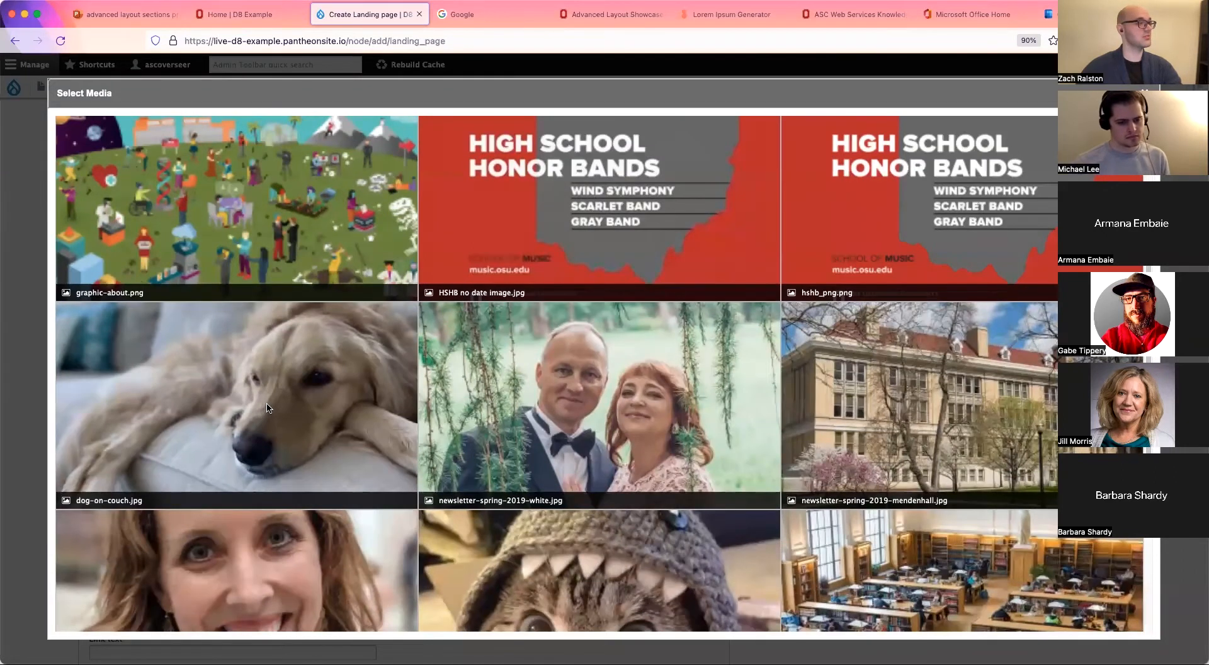
scroll(268, 408, "down", 3)
scroll(438, 475, "down", 1)
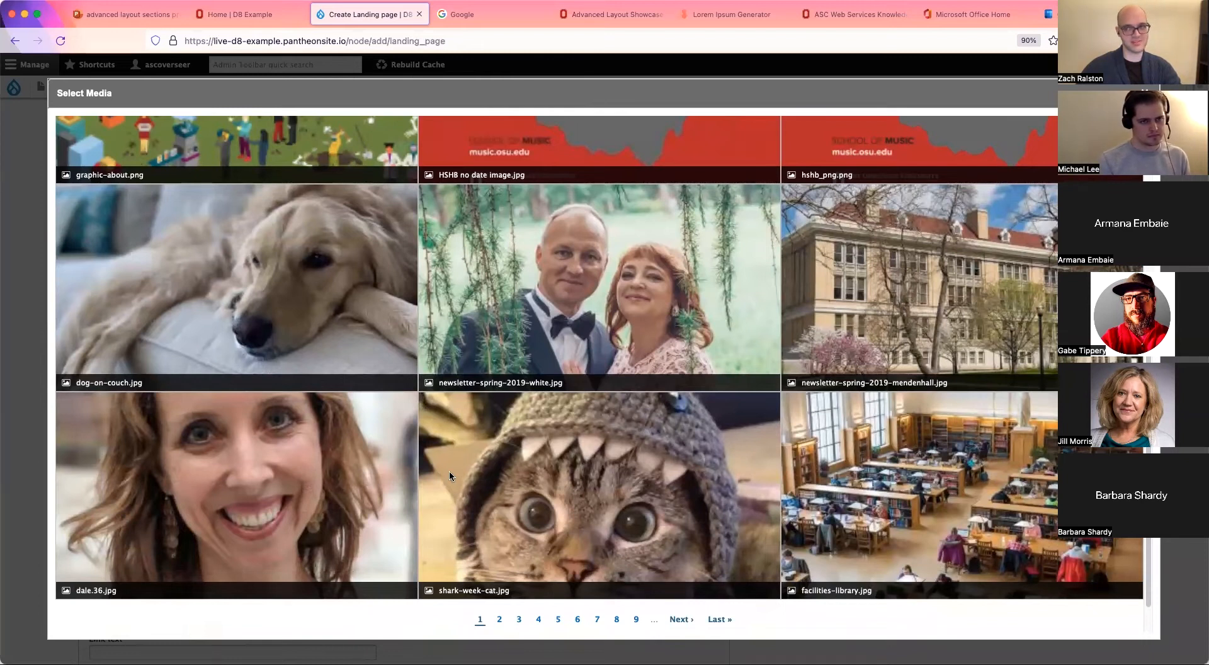
left_click(536, 621)
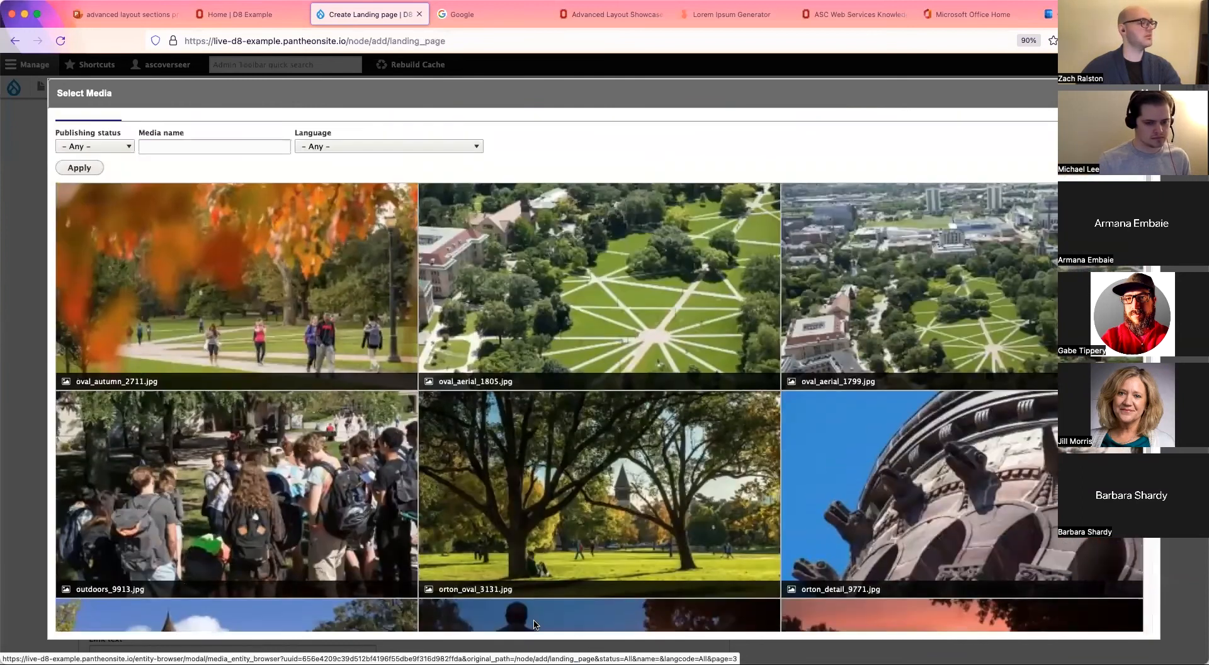
scroll(342, 309, "down", 1)
left_click(324, 295)
scroll(327, 361, "down", 5)
left_click(89, 618)
scroll(285, 538, "down", 2)
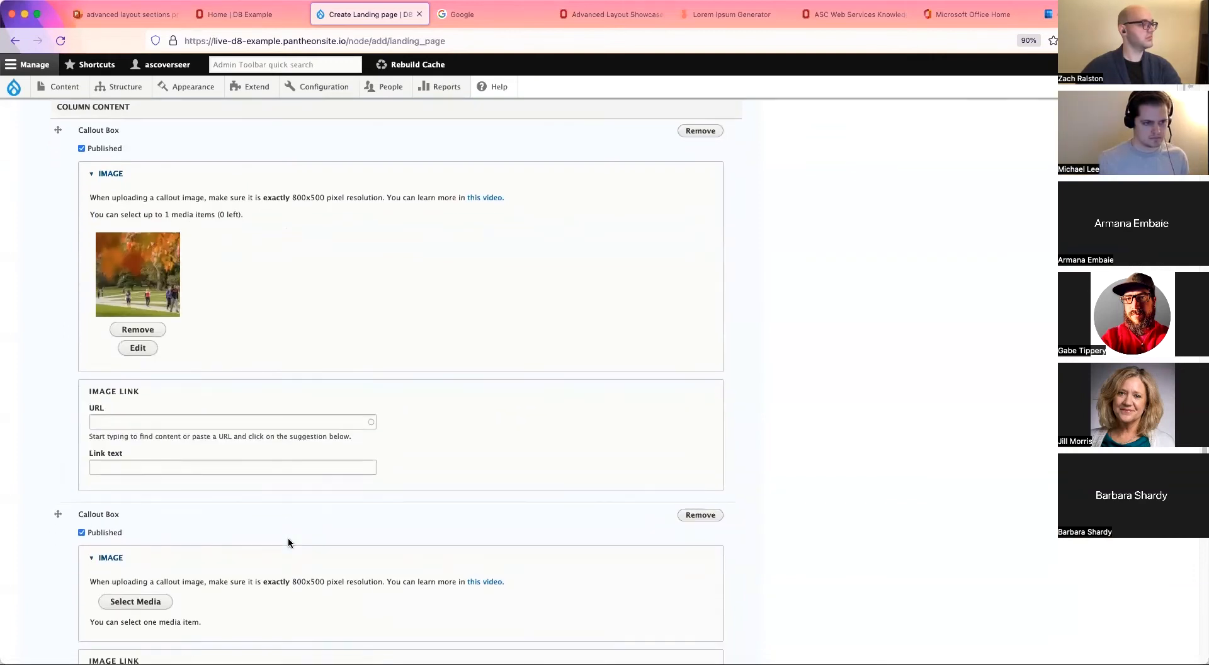
Set the second Callout Box's image to oval_aerial_1805.jpg from page 4 of the media library
scroll(291, 544, "down", 4)
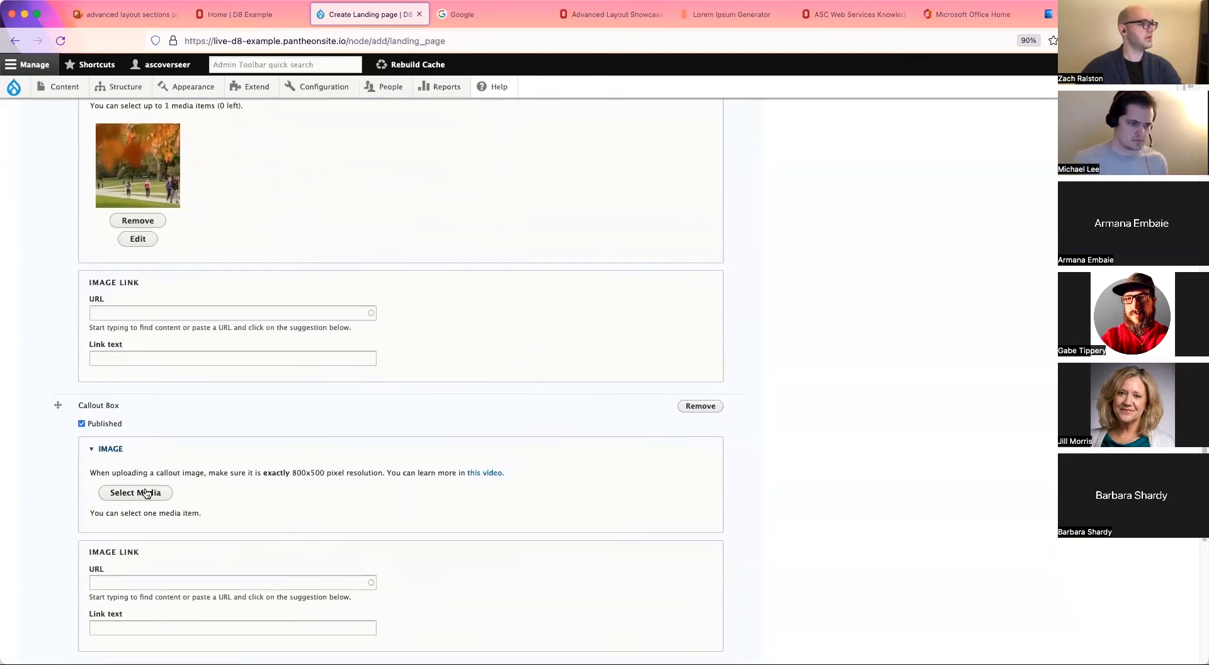
left_click(146, 494)
scroll(536, 429, "down", 5)
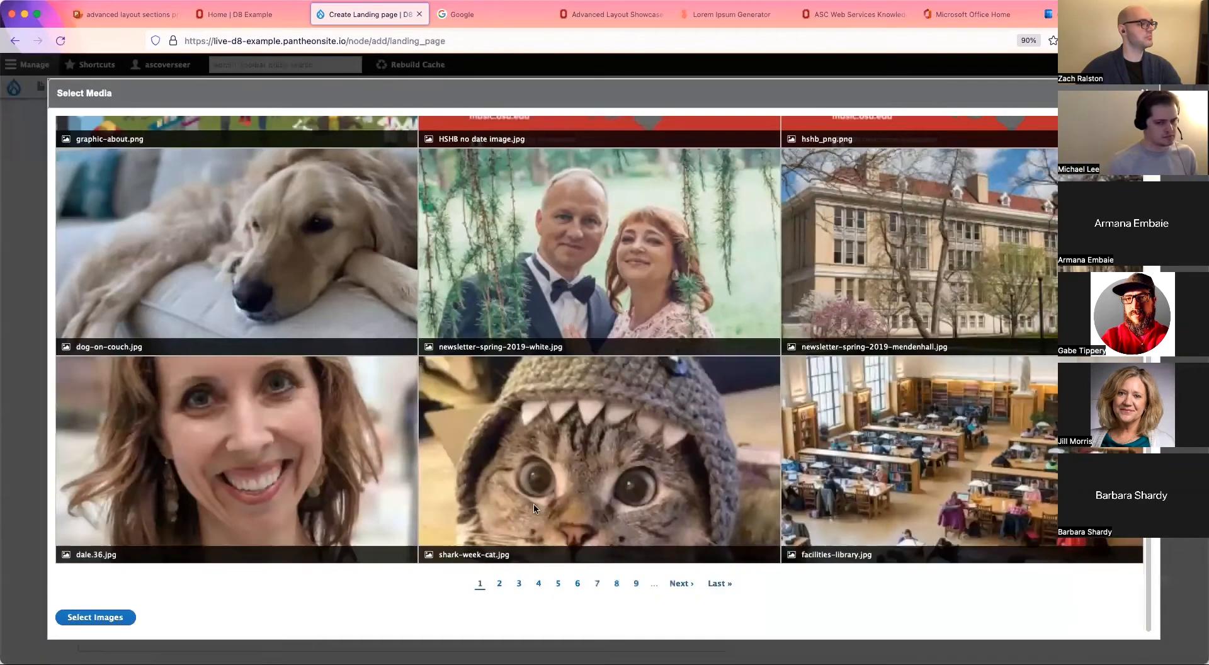
left_click(539, 585)
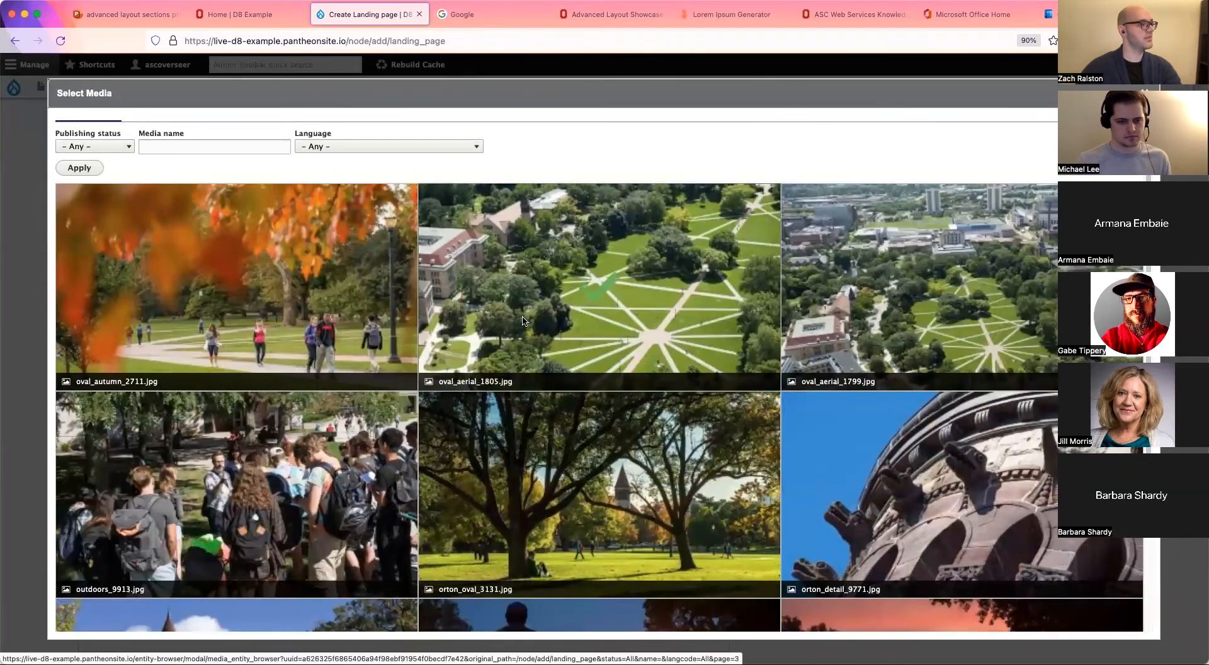
scroll(343, 482, "down", 4)
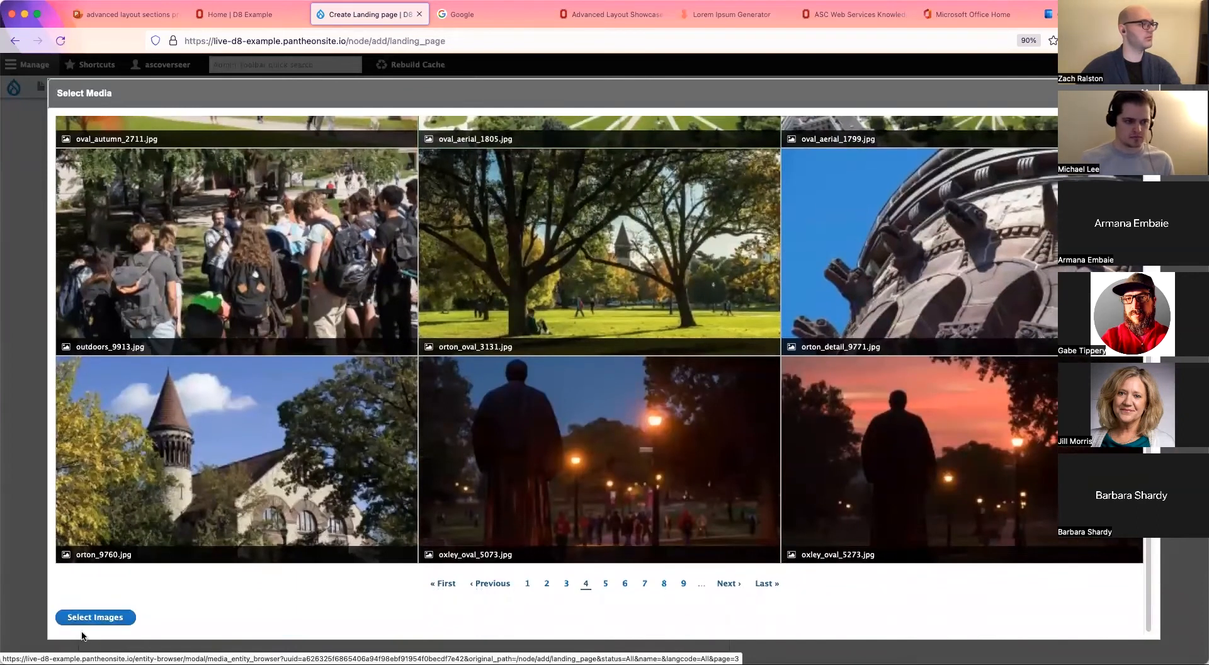
left_click(90, 623)
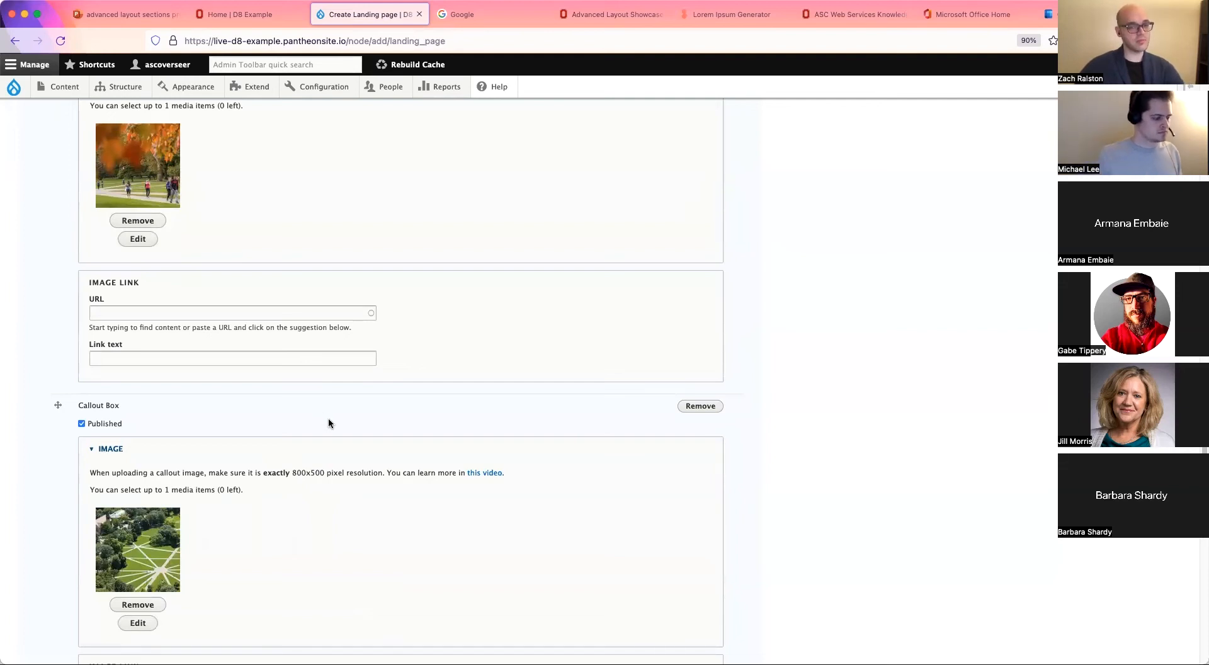
Open the first callout's autumn image for editing, review its focal point and alternative text, and save it
left_click(142, 240)
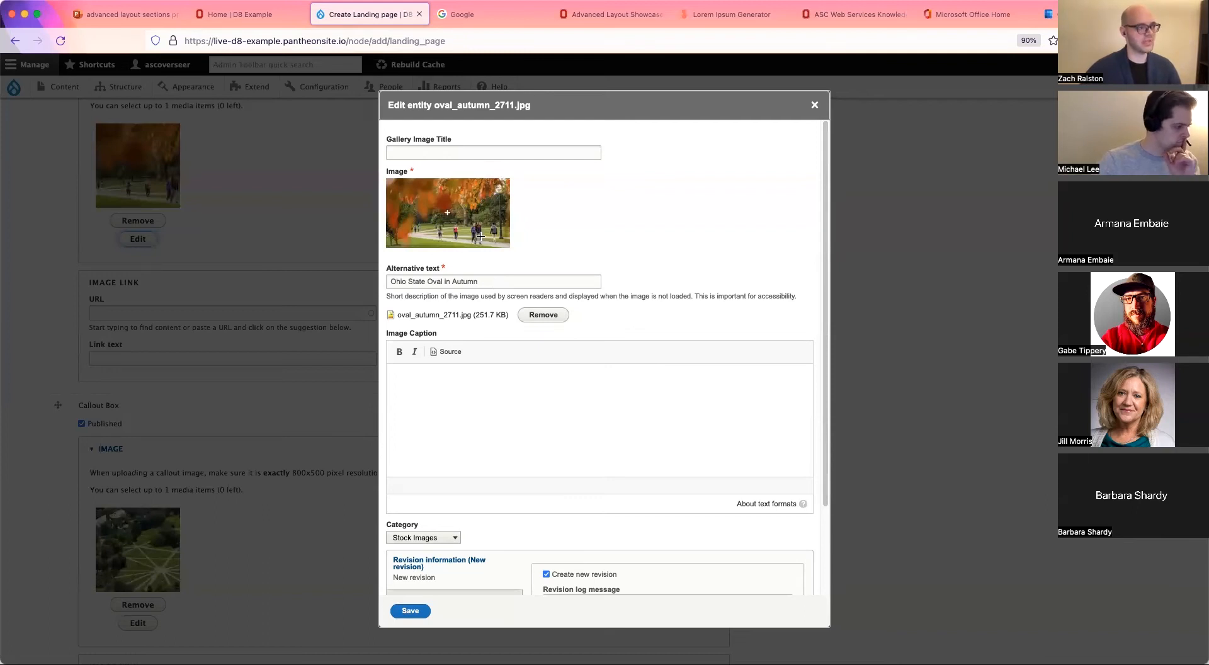
scroll(529, 273, "down", 1)
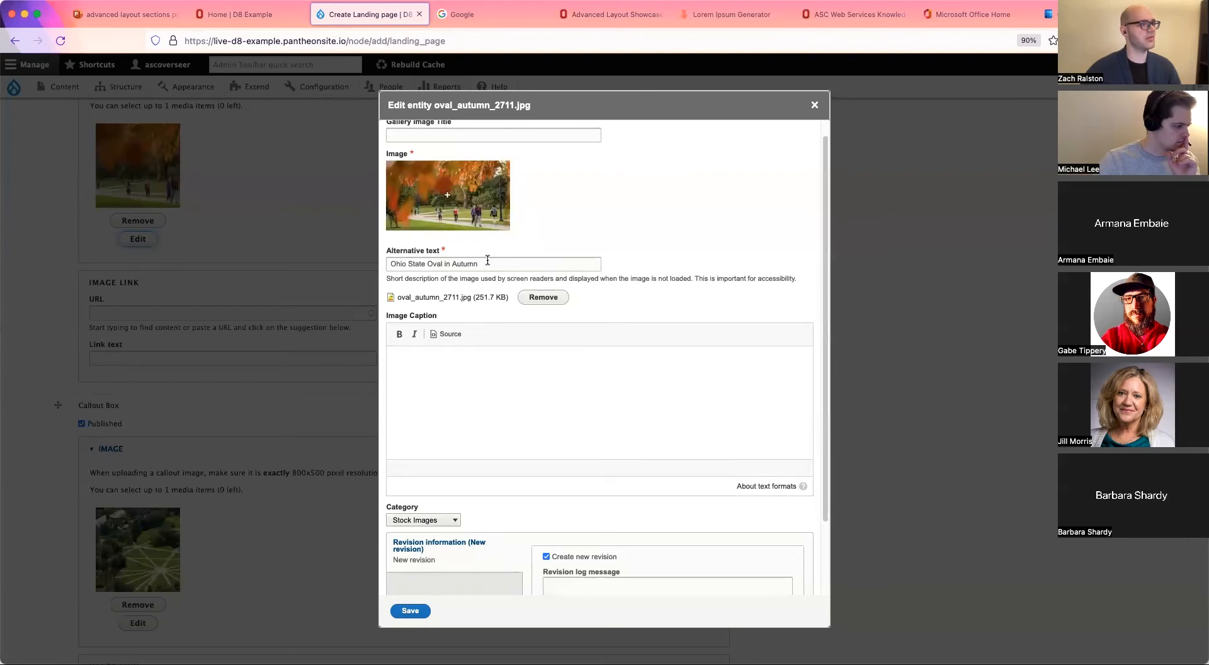
scroll(561, 356, "down", 4)
left_click(410, 611)
Open the second callout's aerial image for editing, review its details and save it
scroll(309, 494, "down", 6)
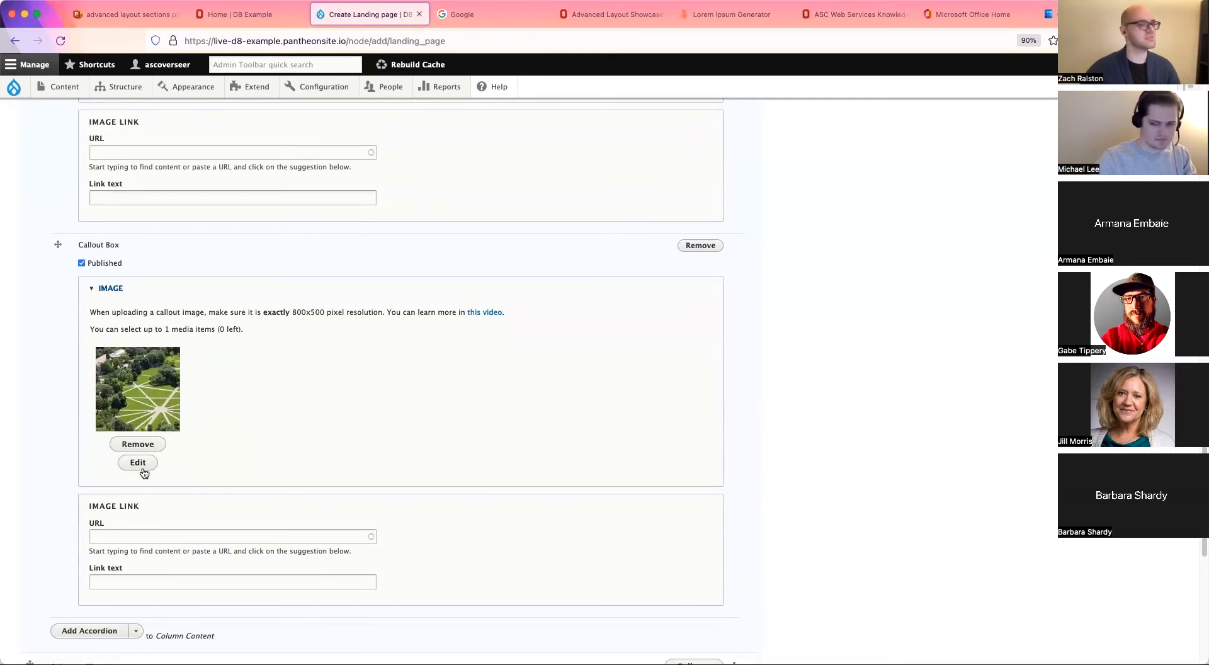
left_click(142, 466)
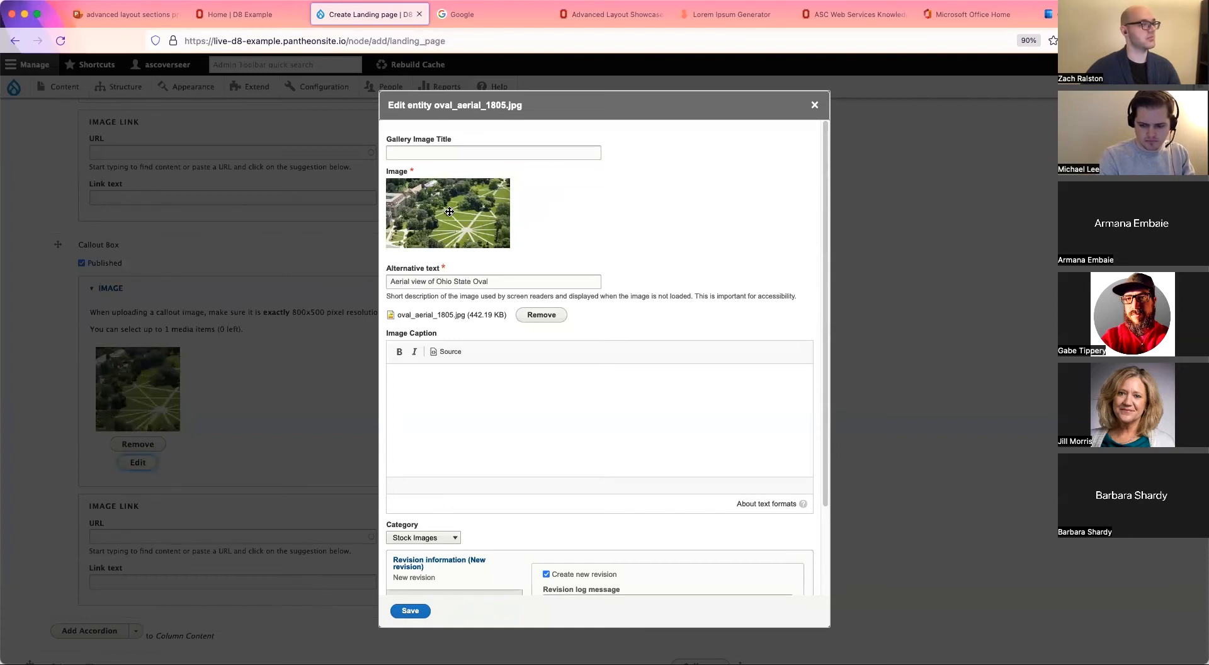
scroll(459, 508, "down", 2)
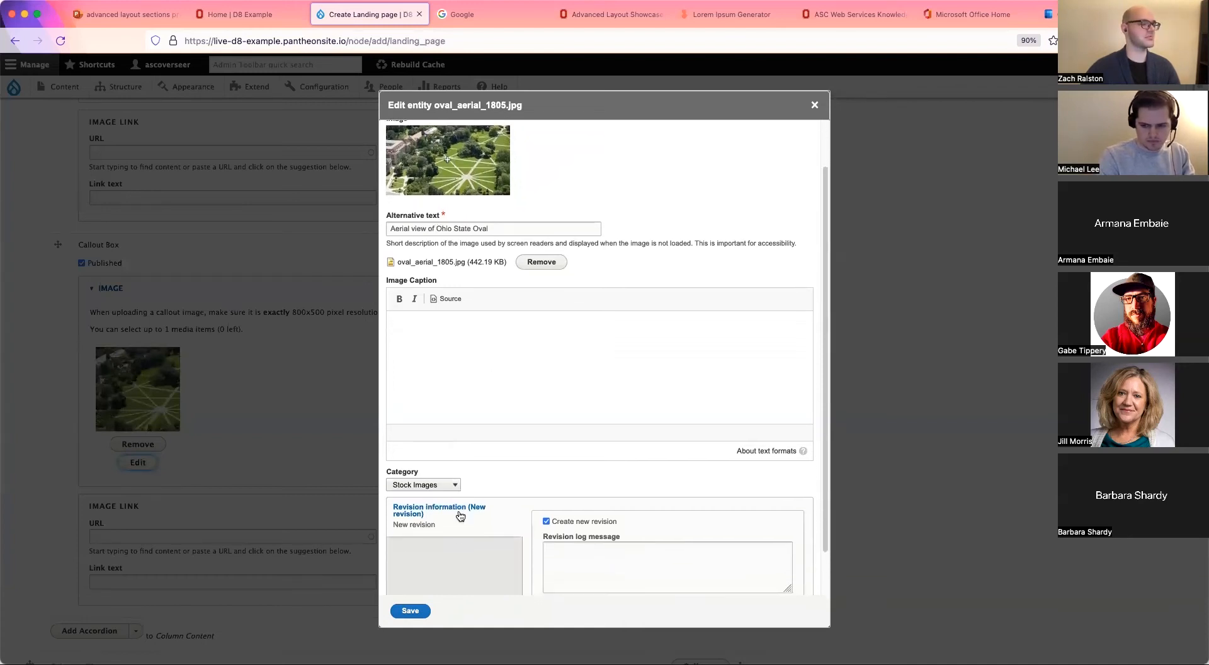
left_click(419, 612)
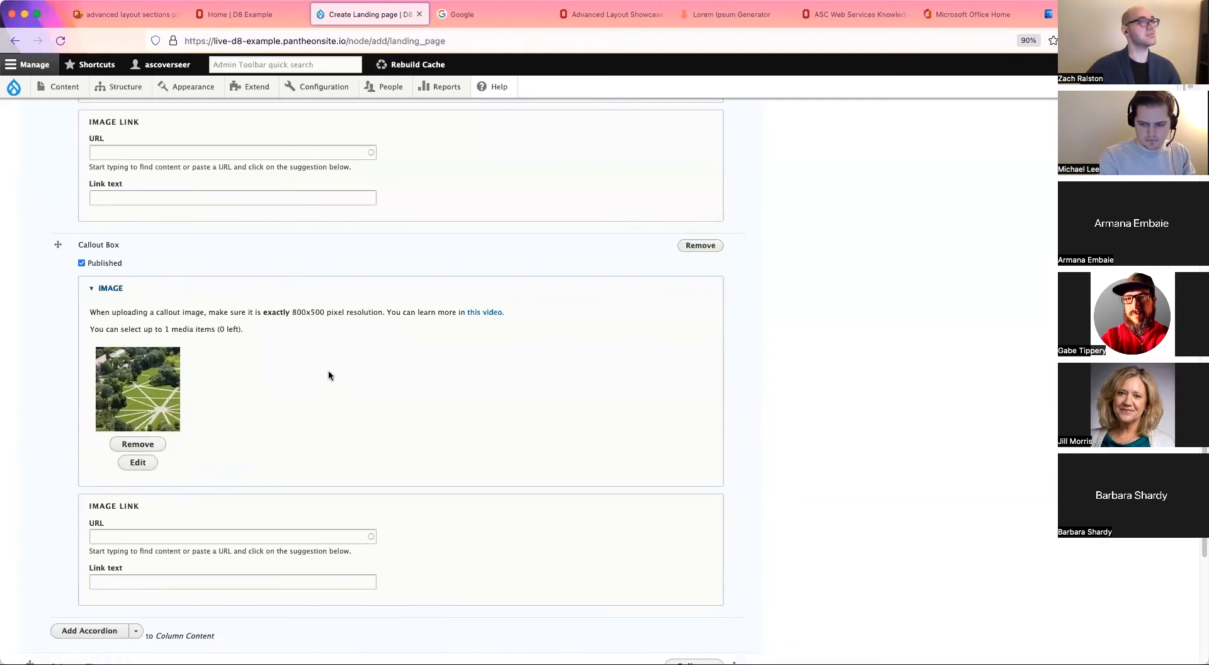
Enter "Test" as the first Callout Box's image link text and "test" as the second's
scroll(354, 375, "up", 2)
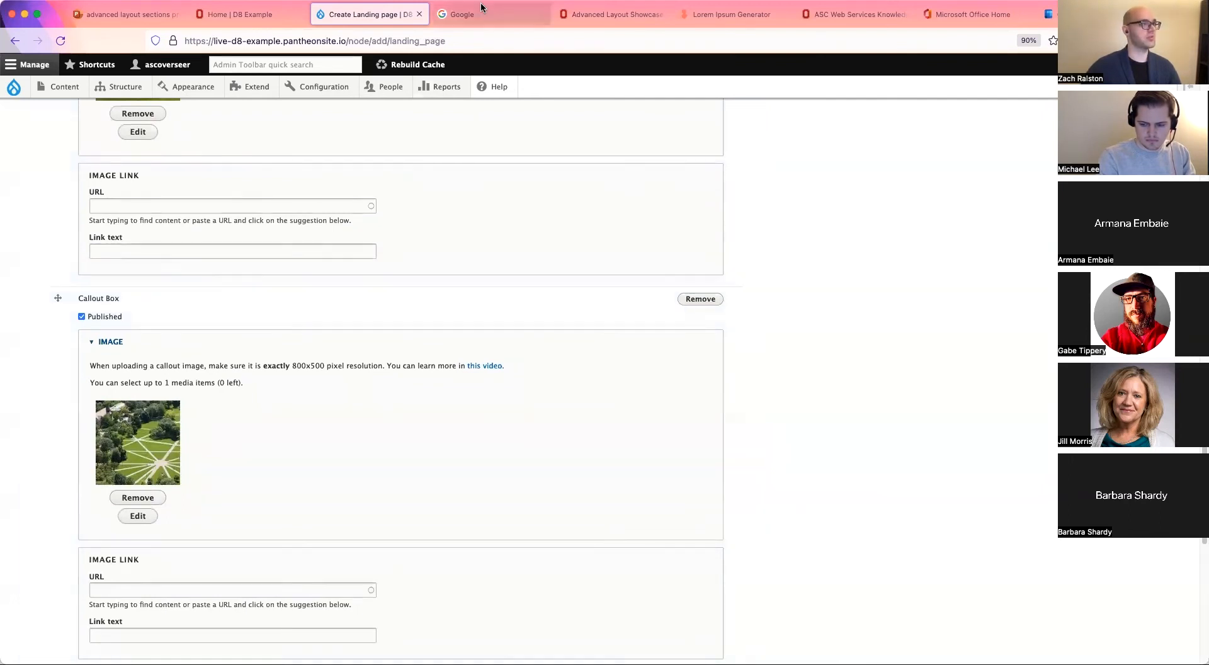
scroll(264, 203, "down", 1)
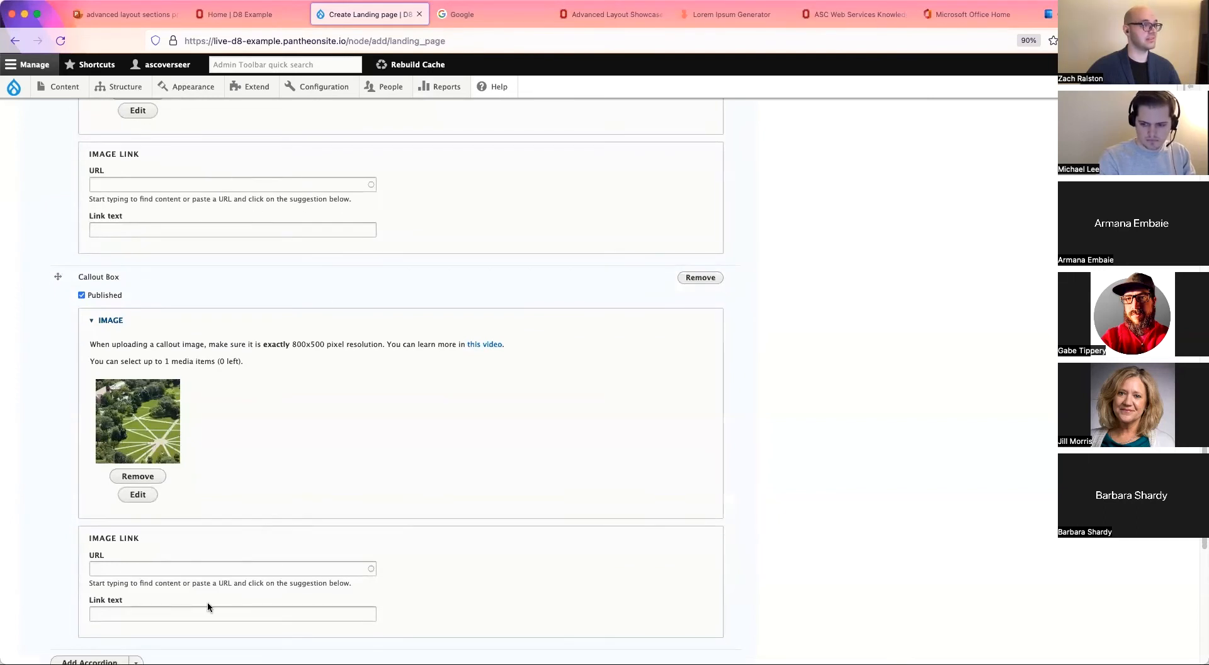
left_click(268, 228)
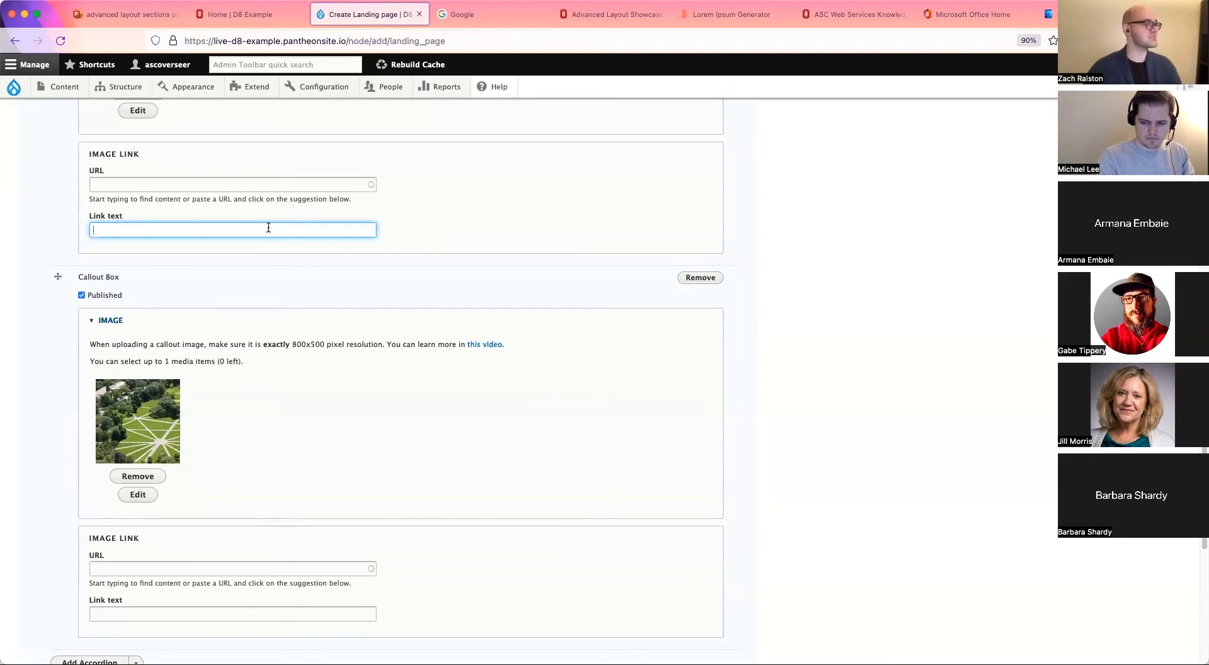
type("Test")
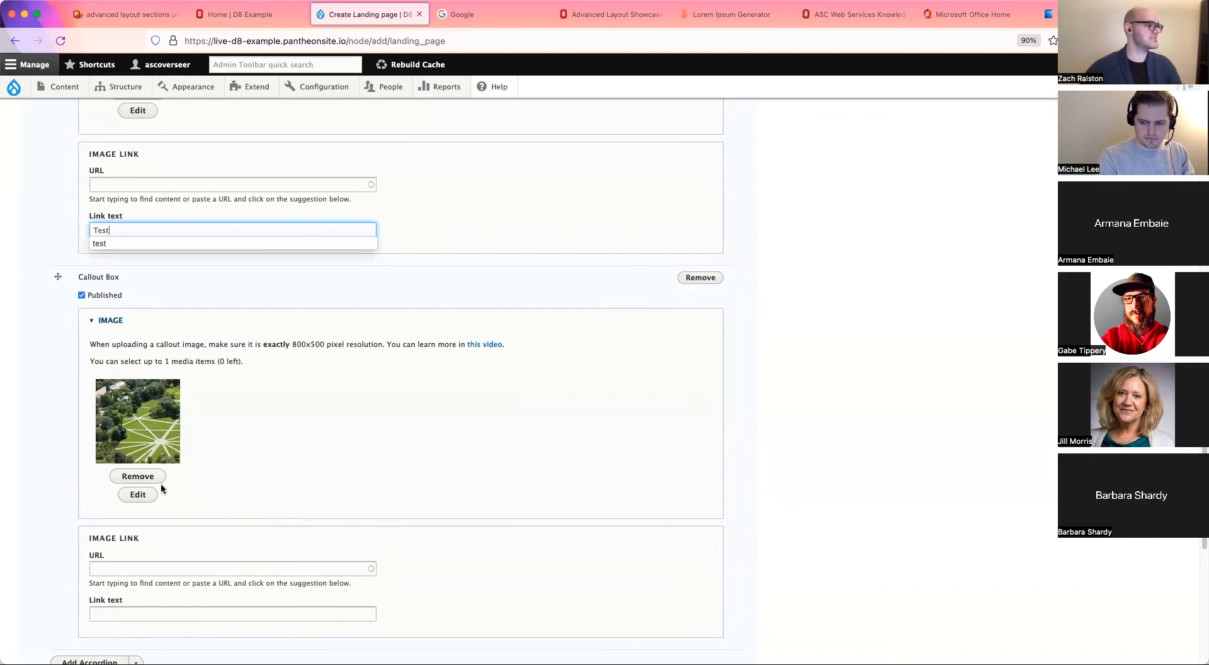
left_click(124, 611)
type("test")
left_click(335, 354)
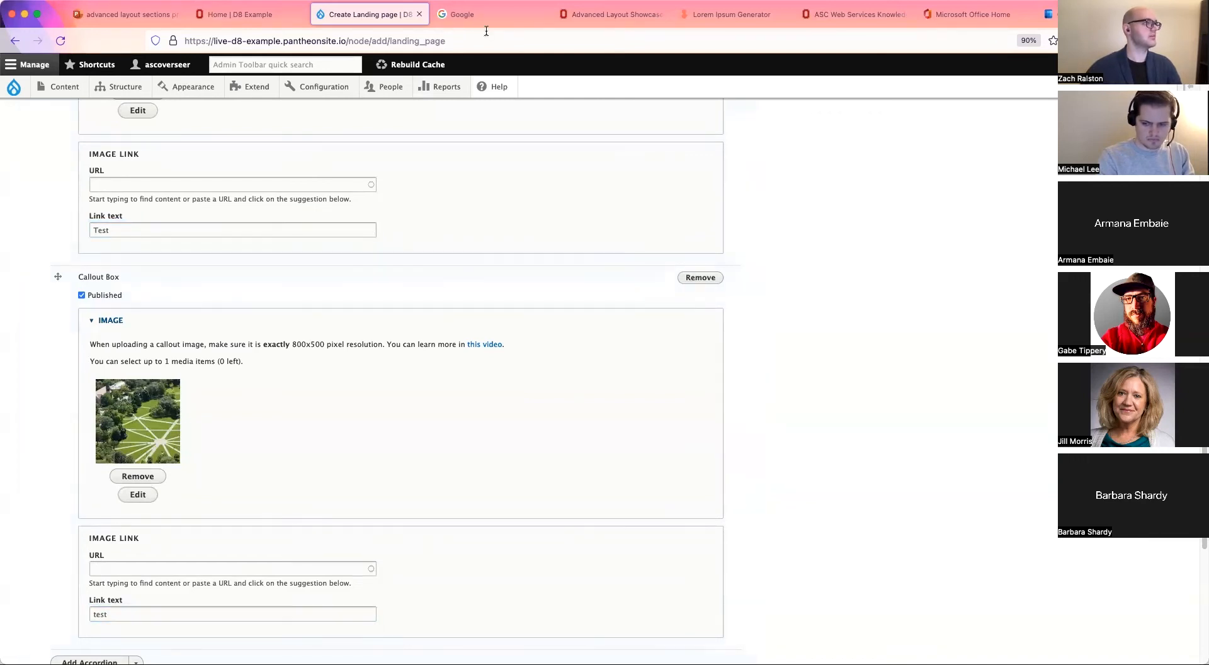
Switch to the open Google page and copy its web address
left_click(458, 19)
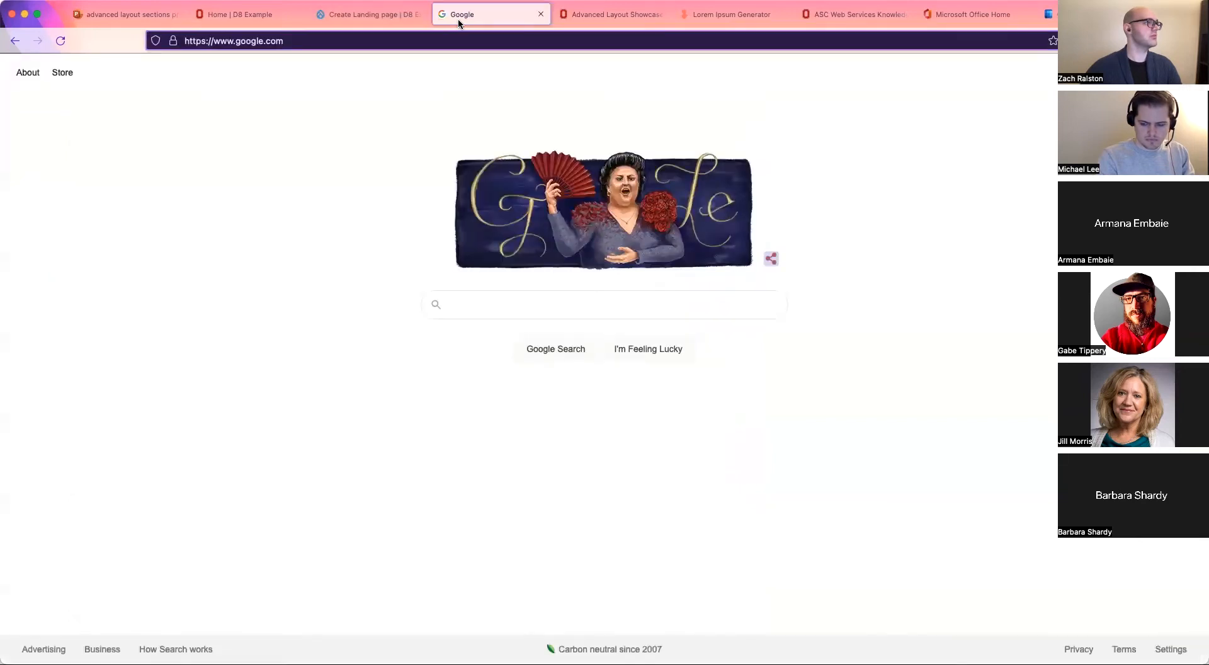
left_click(407, 39)
key("super+c")
right_click(407, 38)
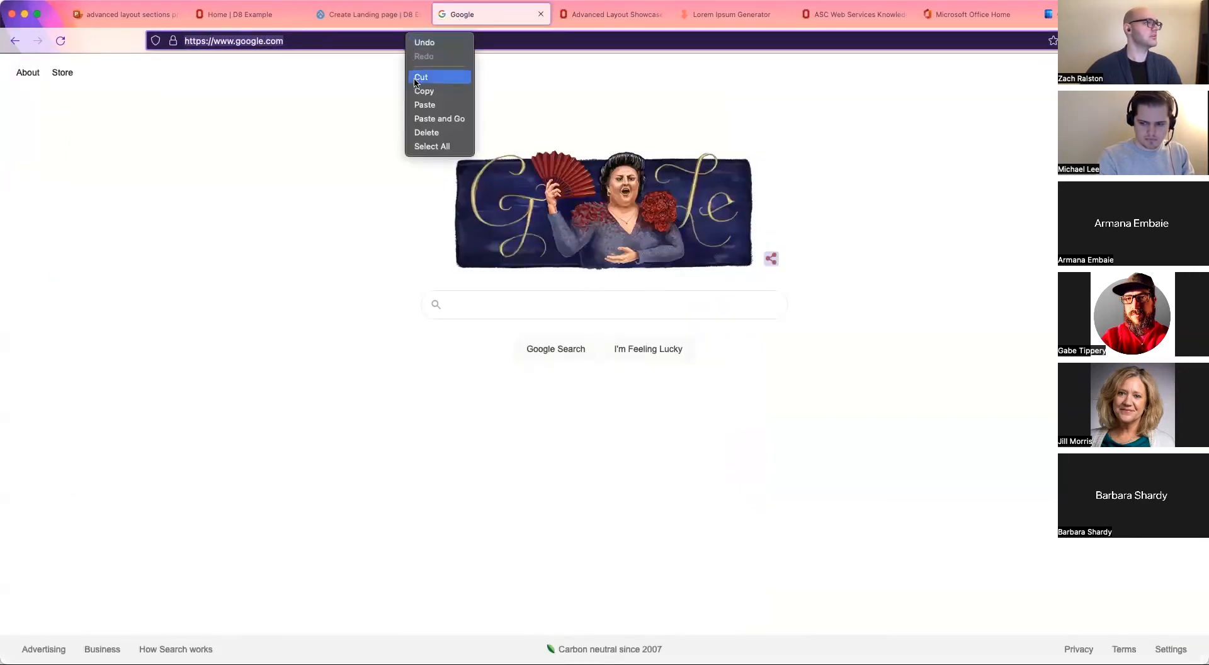
left_click(421, 90)
left_click(388, 11)
left_click(288, 180)
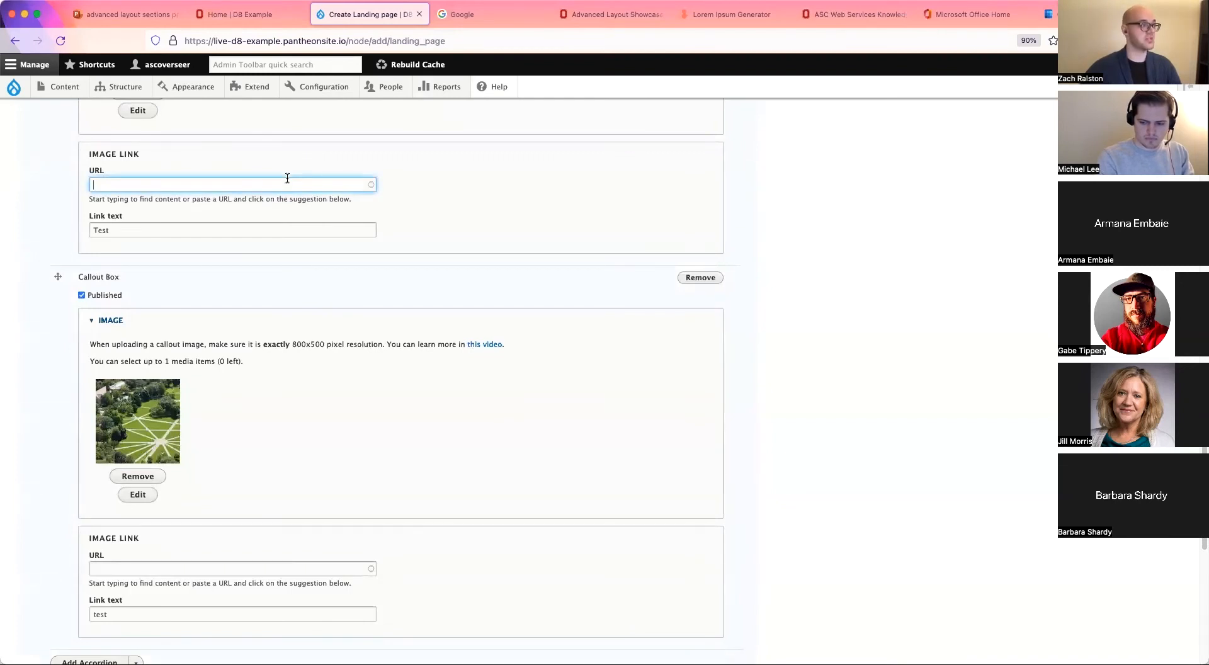
key("super+v")
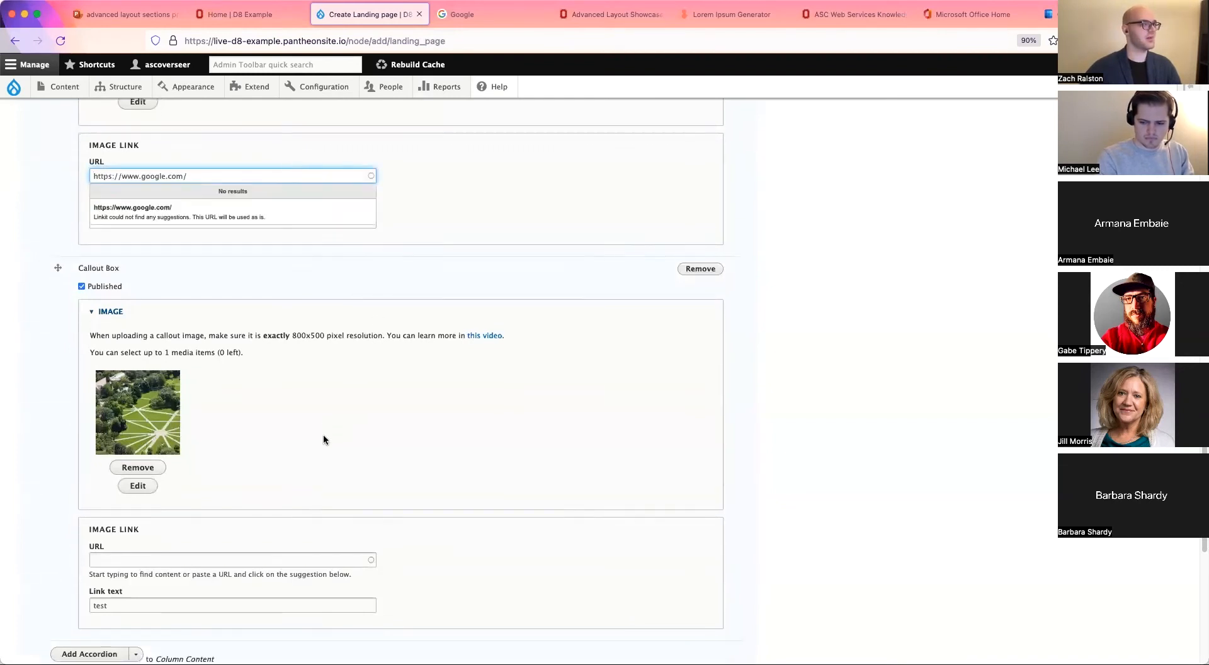
scroll(323, 433, "down", 2)
left_click(256, 520)
key("super+v")
Save the landing page and review the two callout boxes on the published page
scroll(330, 488, "down", 6)
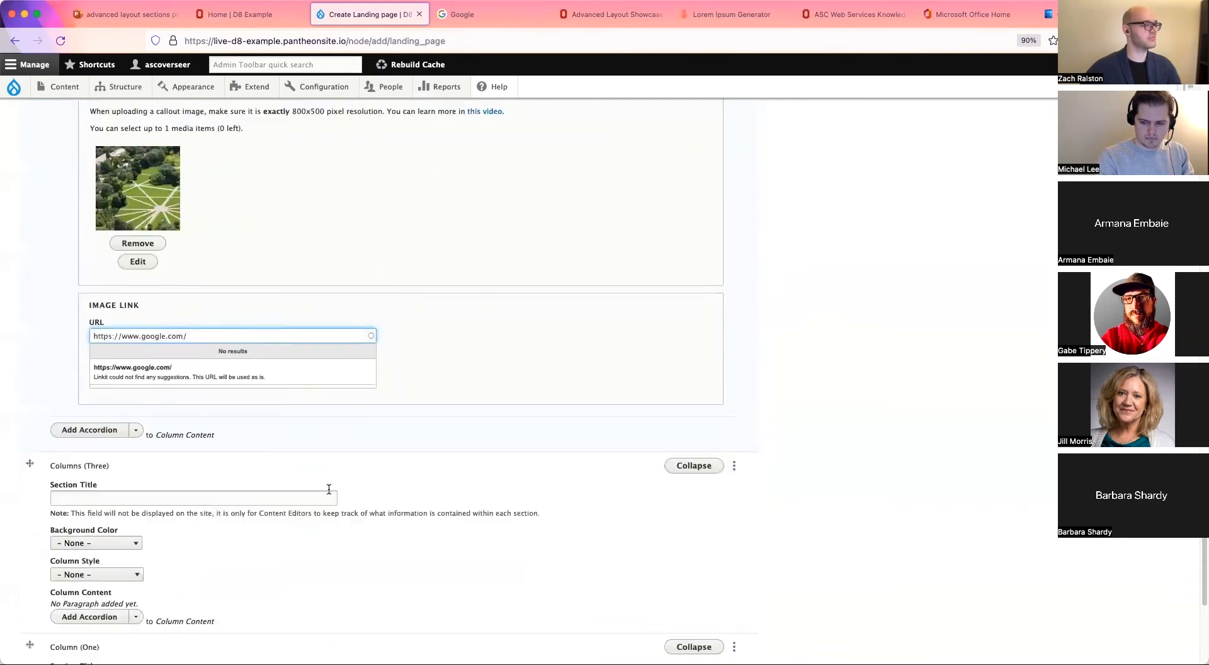
scroll(329, 489, "down", 2)
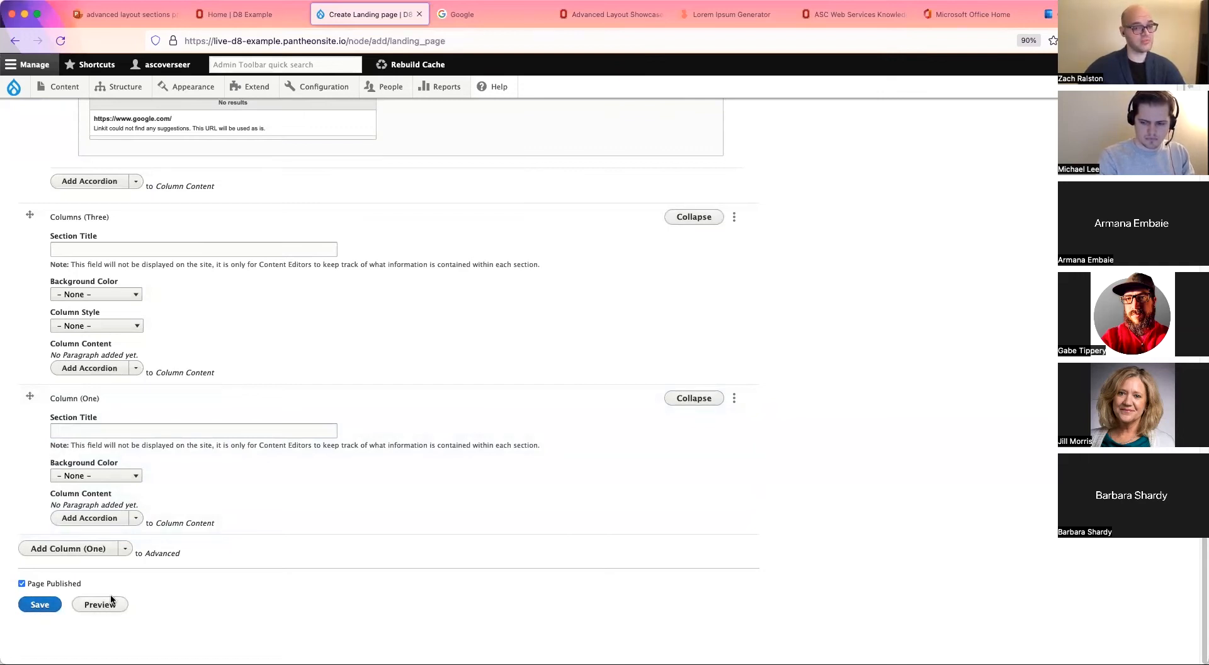
left_click(36, 606)
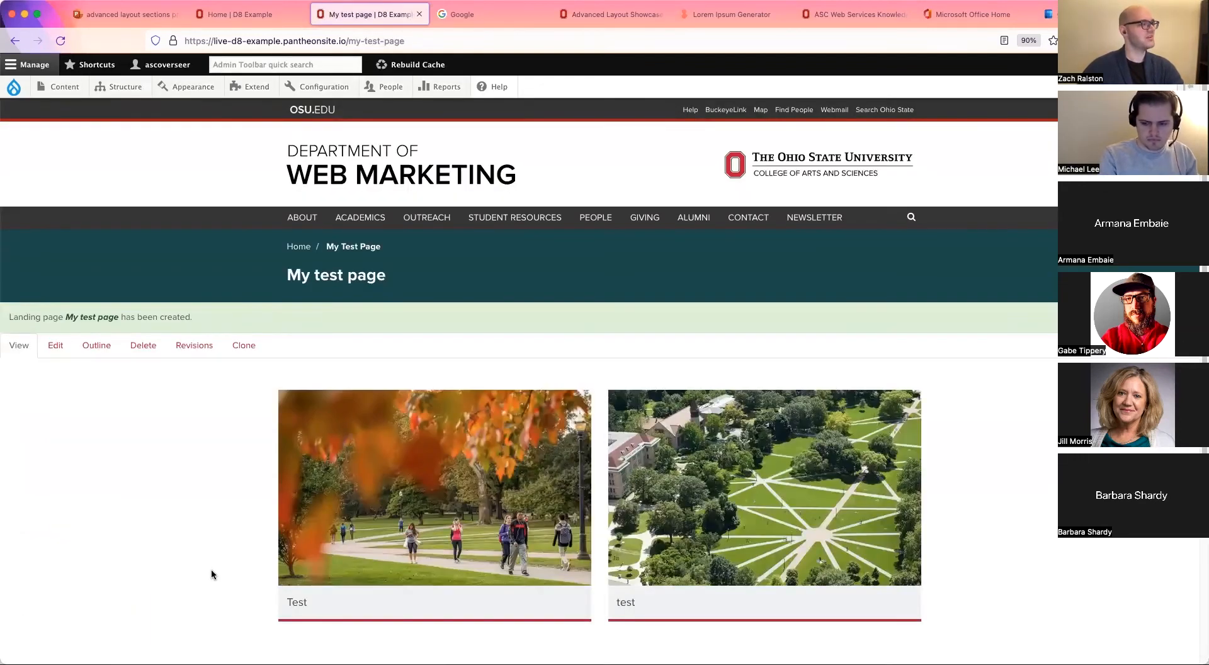
scroll(211, 573, "down", 3)
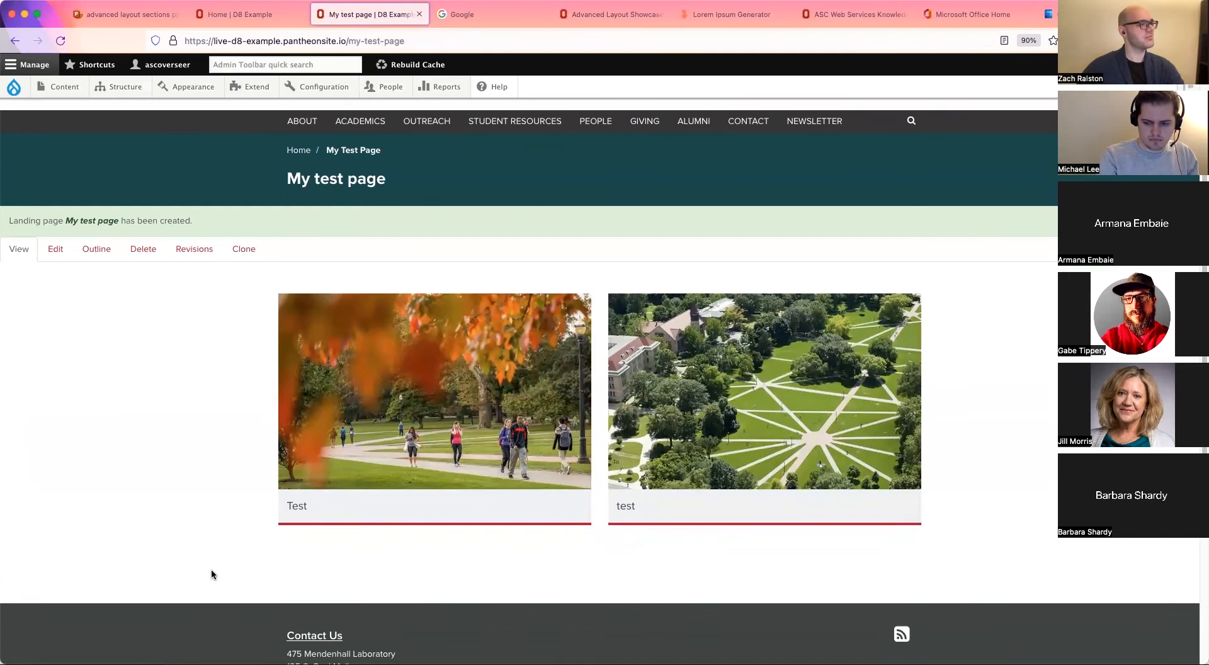
scroll(212, 573, "down", 1)
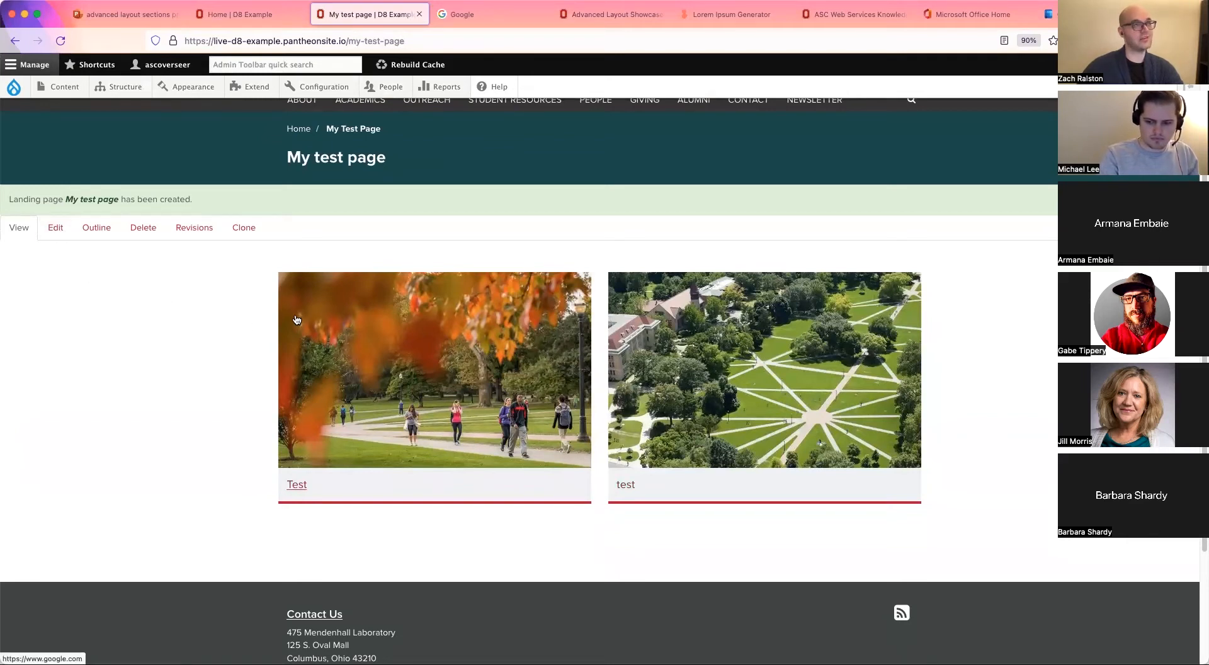
Reopen My test page for editing and expand the Columns (Three) section in the Advanced area
left_click(61, 238)
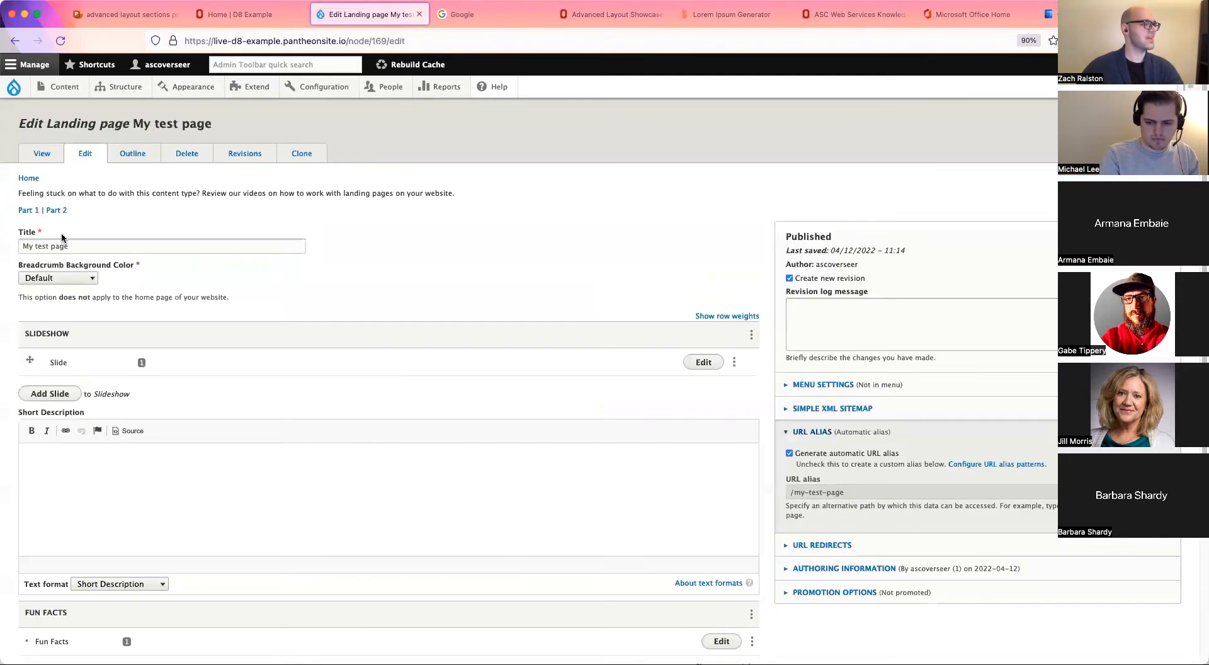
scroll(280, 315, "down", 5)
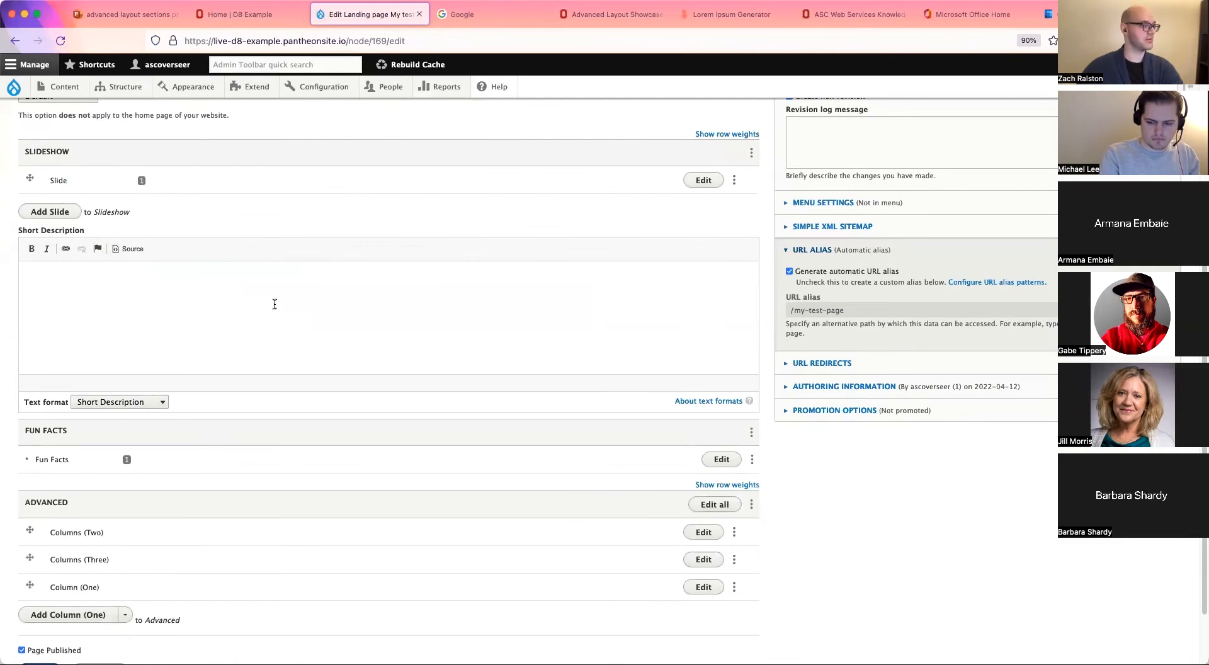
scroll(262, 305, "down", 2)
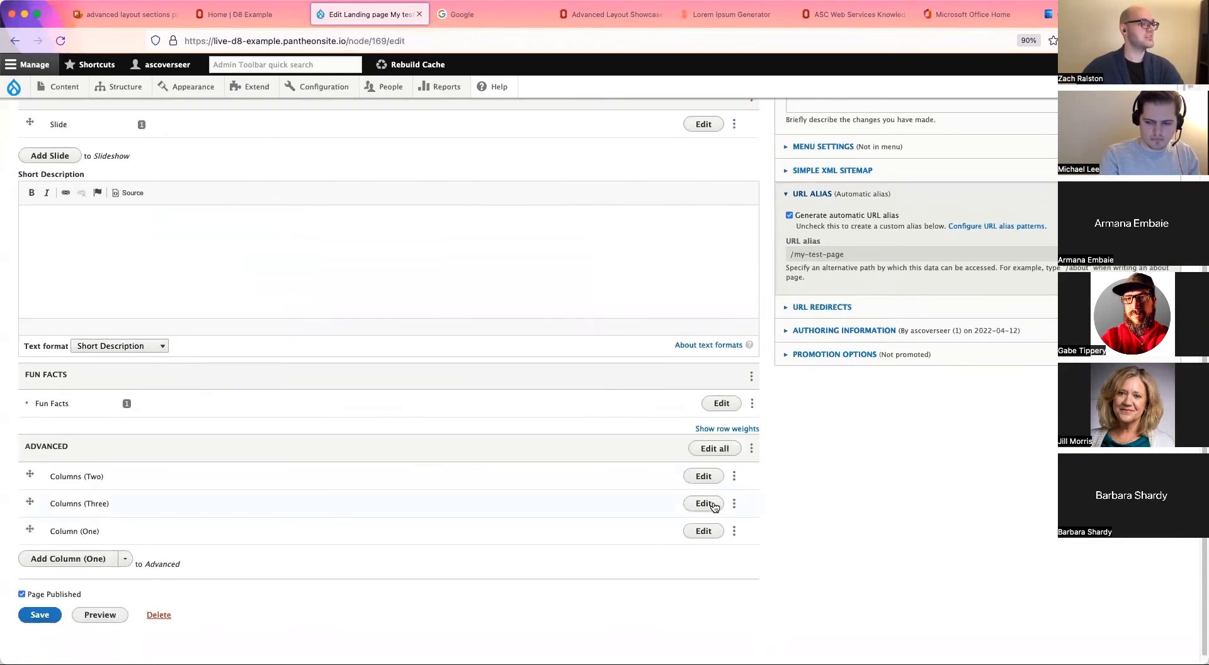
left_click(713, 504)
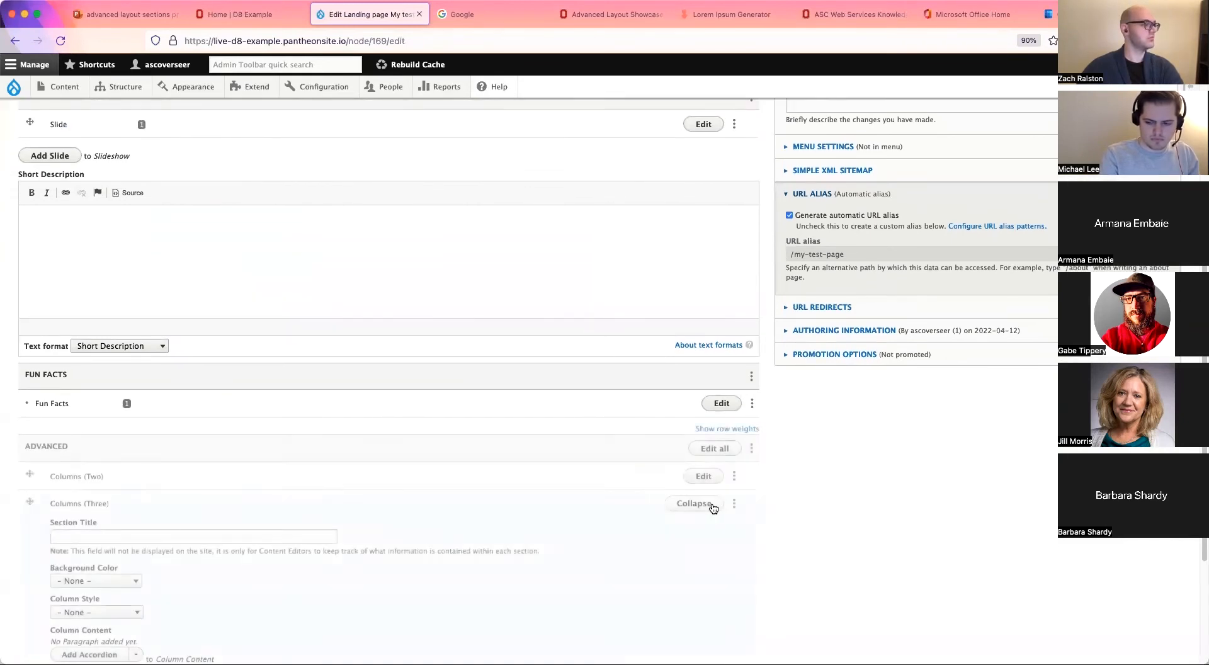
Set the background color of the Columns (Three) section to Light Gray
scroll(497, 497, "down", 4)
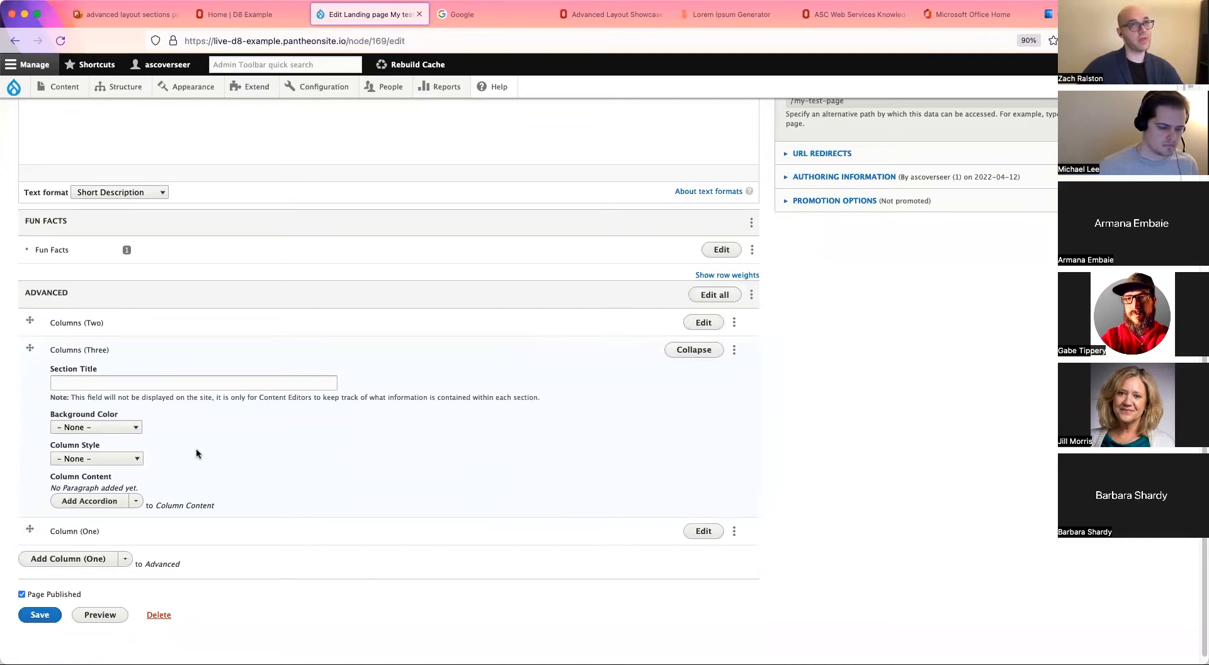
left_click(125, 434)
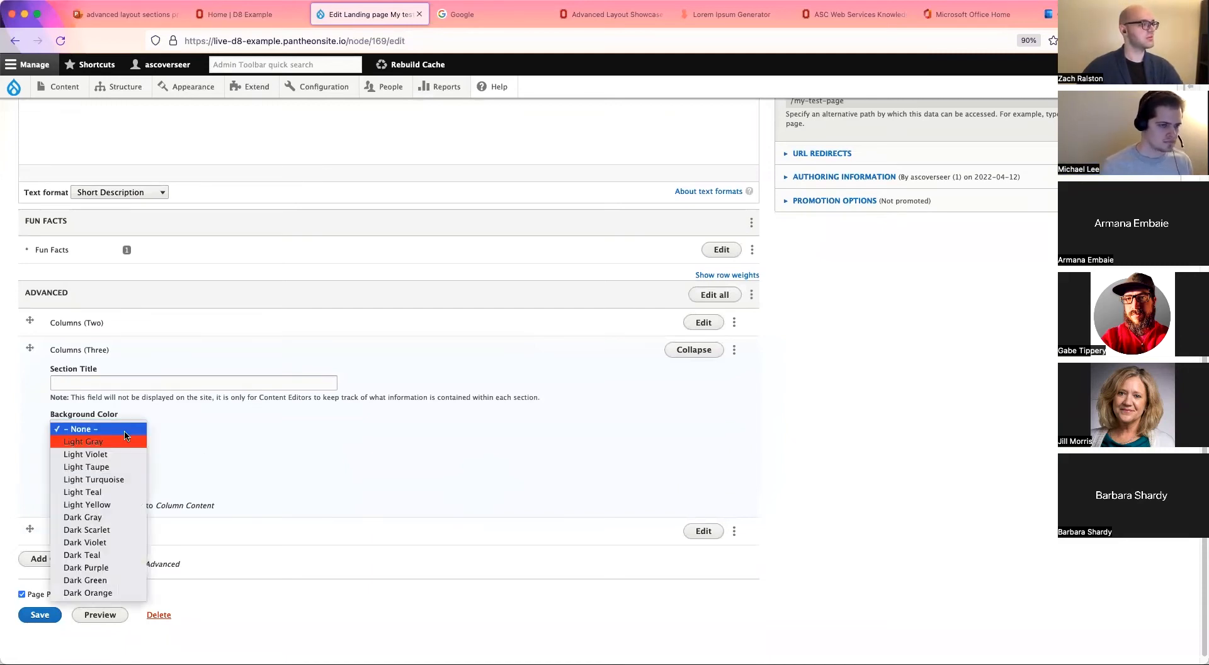
left_click(109, 444)
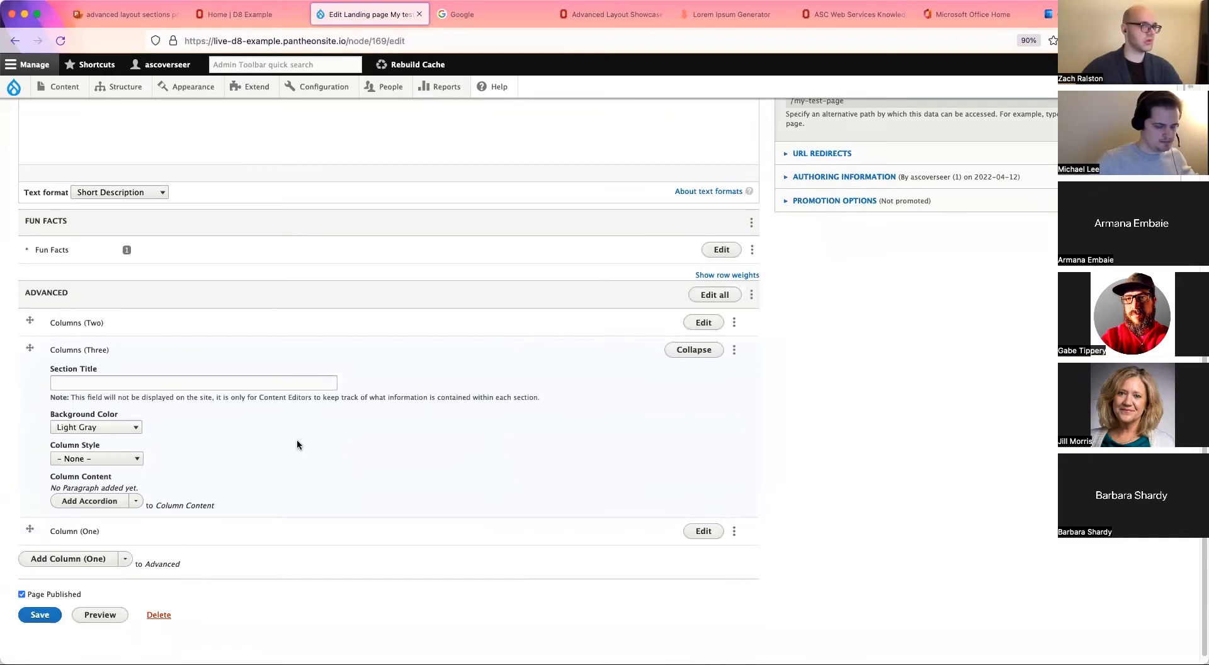
Add three Callout Box – Advanced items to the column content of the Columns (Three) section
left_click(136, 502)
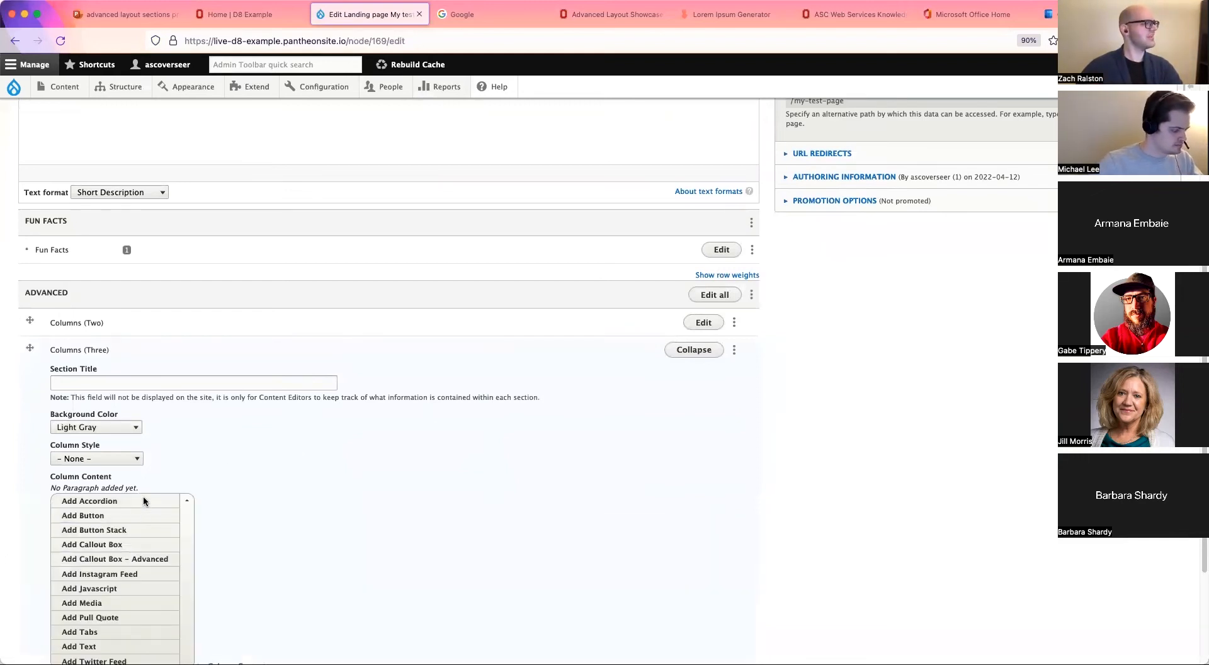
scroll(143, 498, "down", 2)
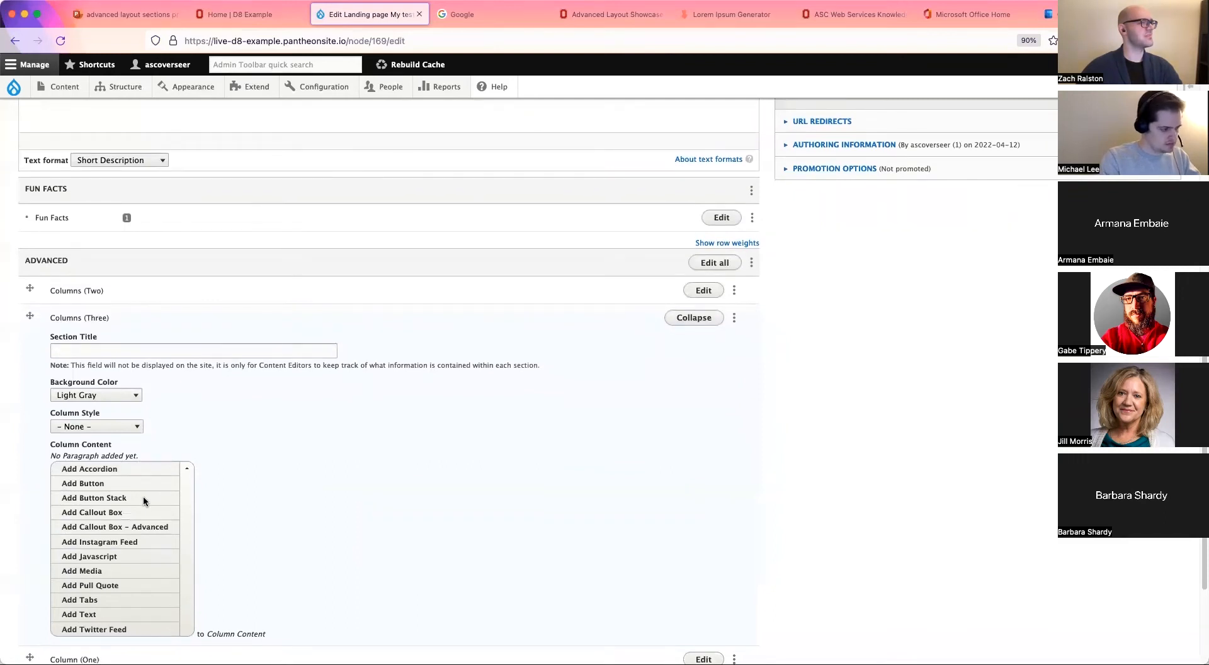
scroll(143, 496, "down", 2)
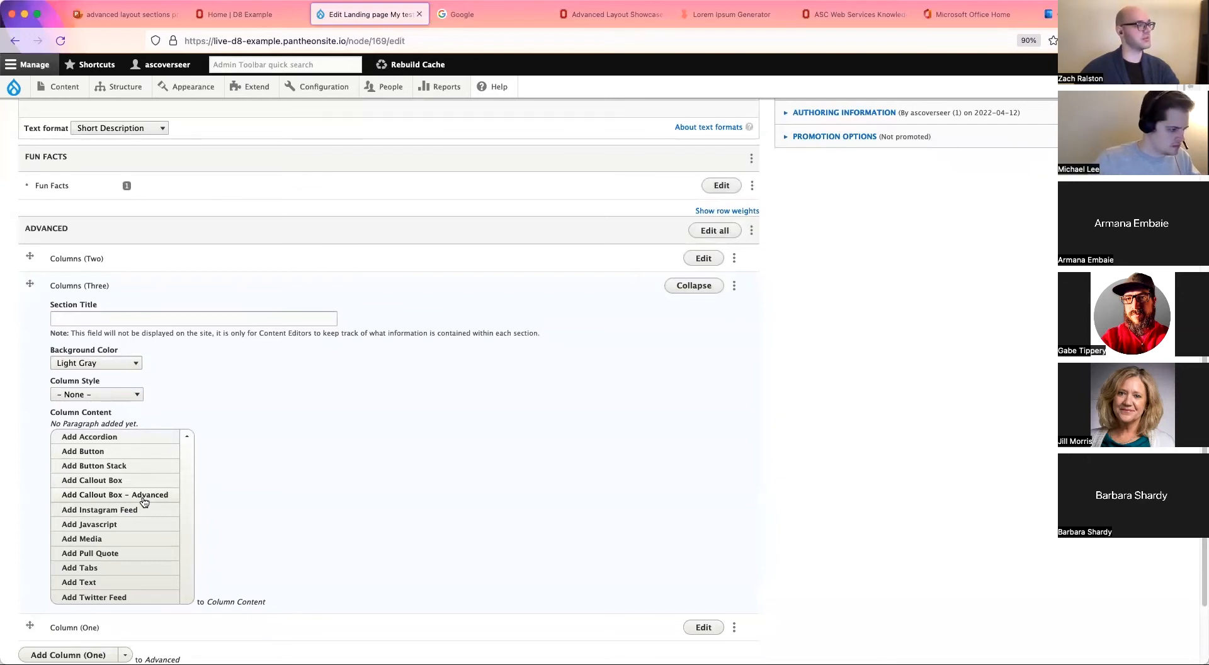
left_click(152, 497)
scroll(157, 504, "down", 4)
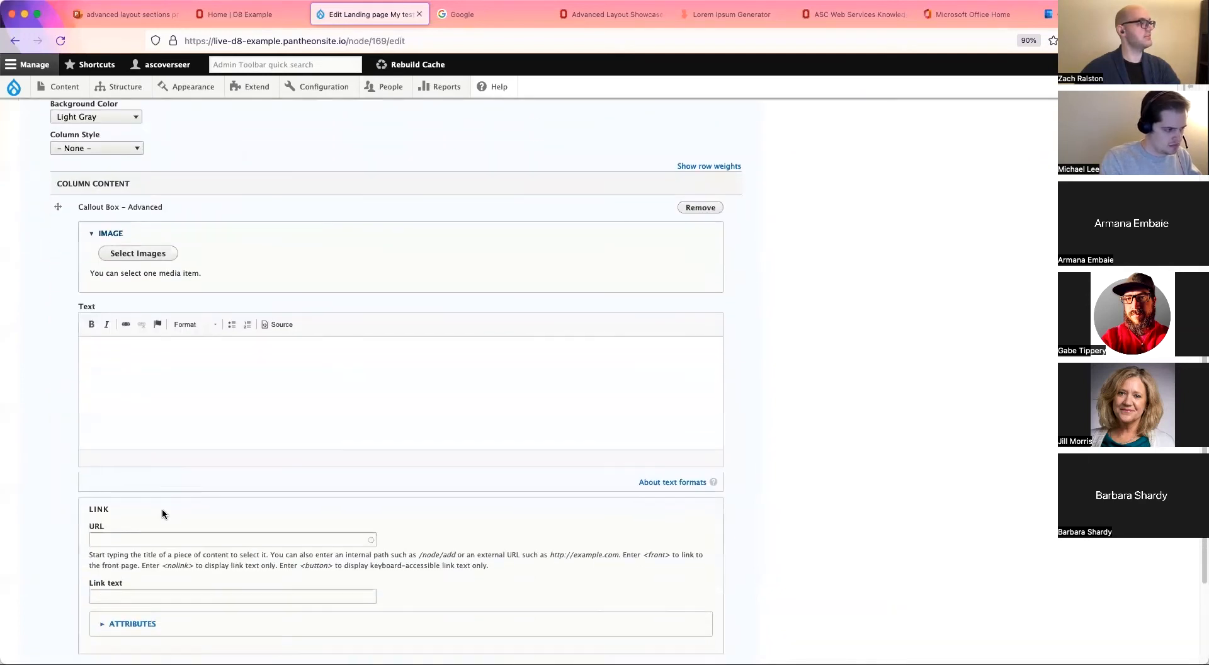
scroll(162, 509, "down", 3)
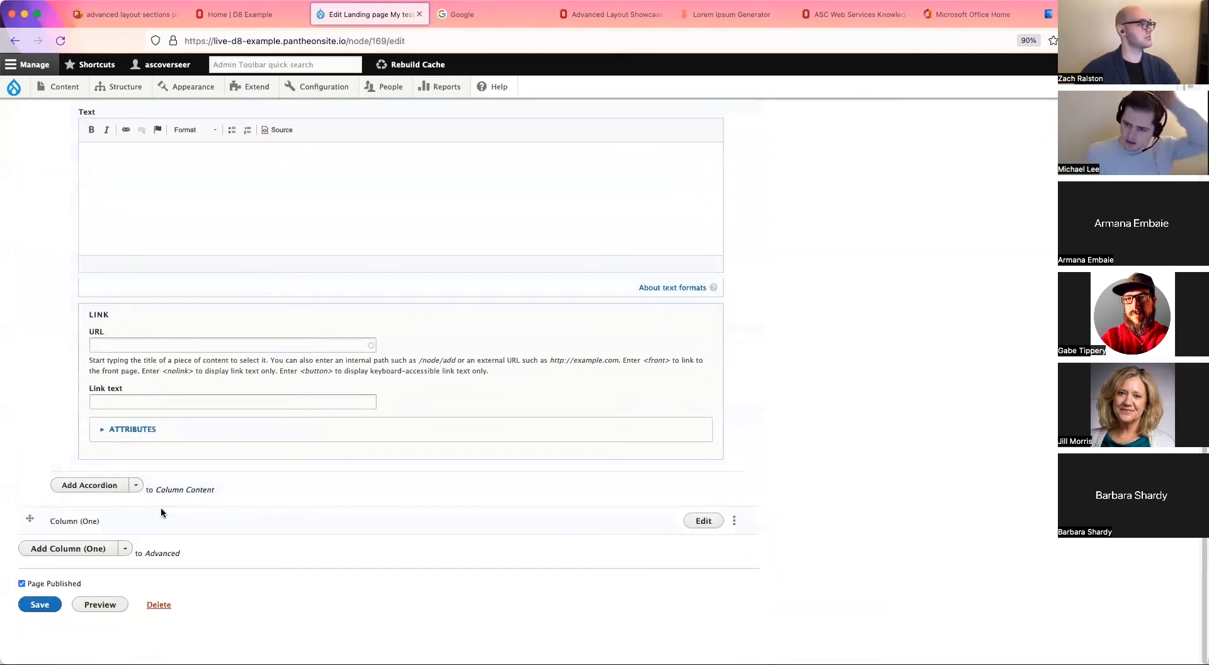
left_click(138, 486)
left_click(141, 541)
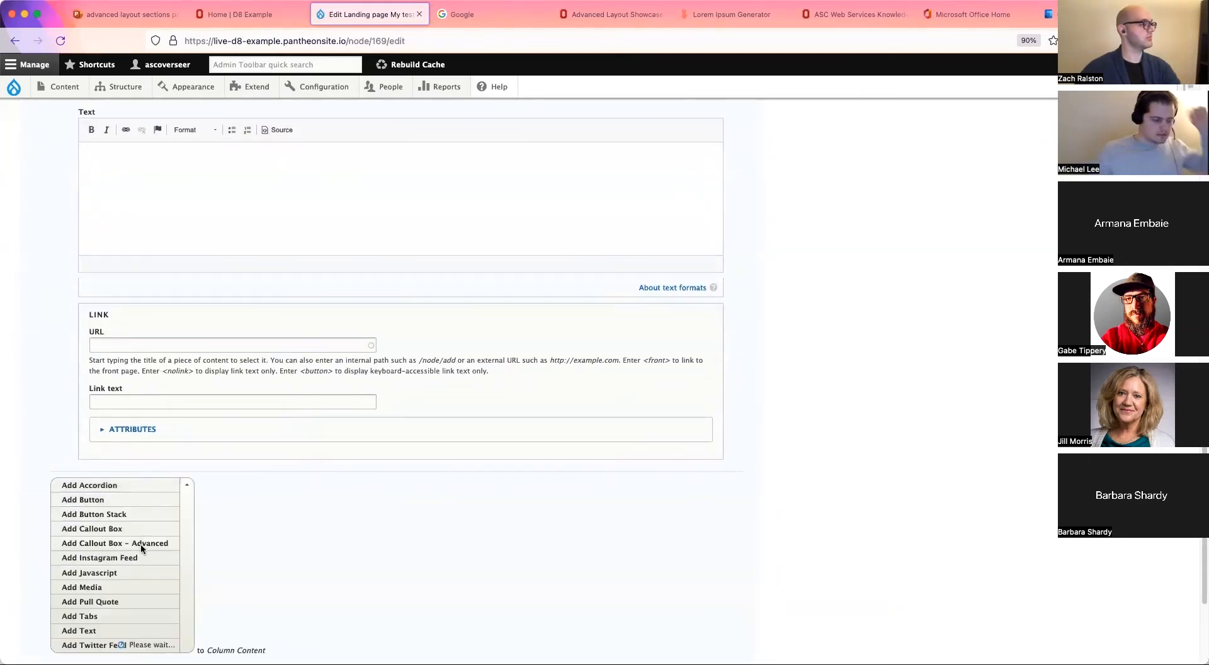
scroll(141, 546, "down", 6)
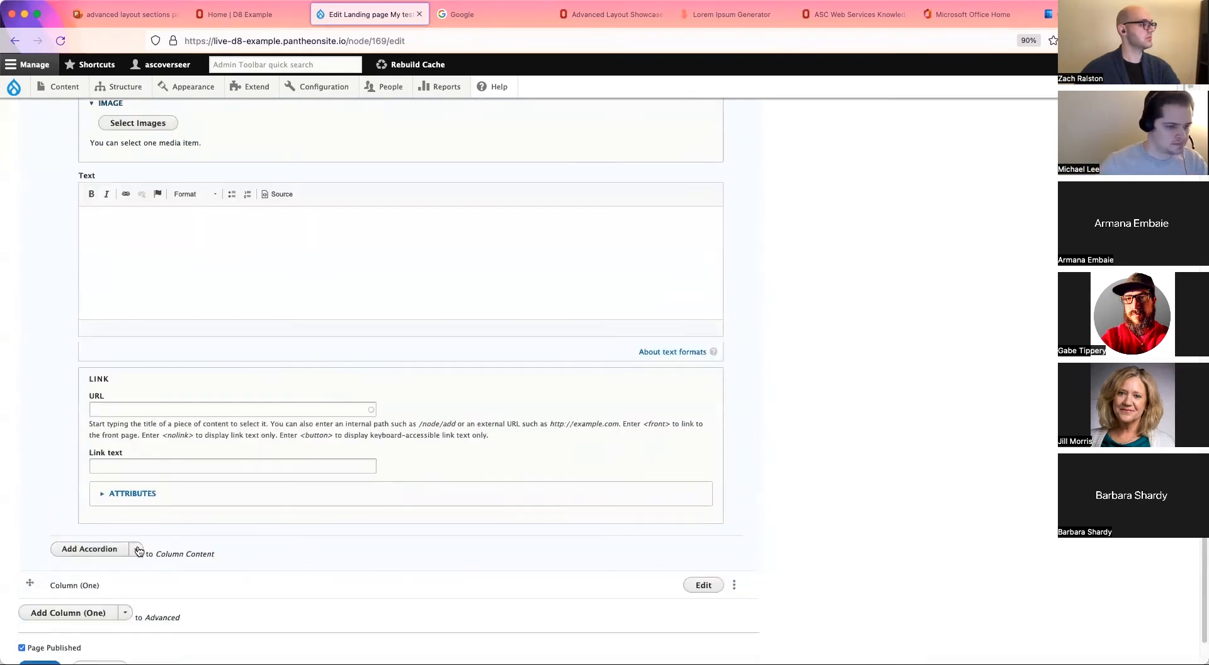
left_click(140, 551)
left_click(141, 607)
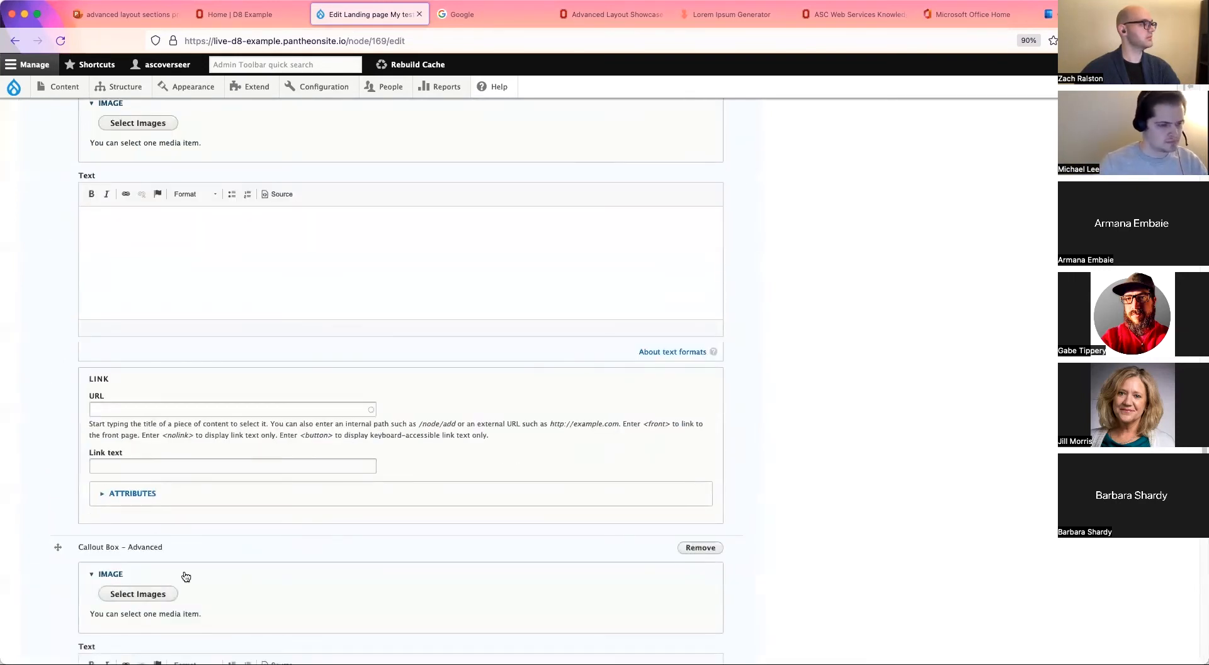
Select newsletter-spring-2019-mendenhall.jpg from the media library as the first advanced callout box's image
scroll(187, 575, "down", 1)
scroll(164, 384, "up", 5)
left_click(136, 338)
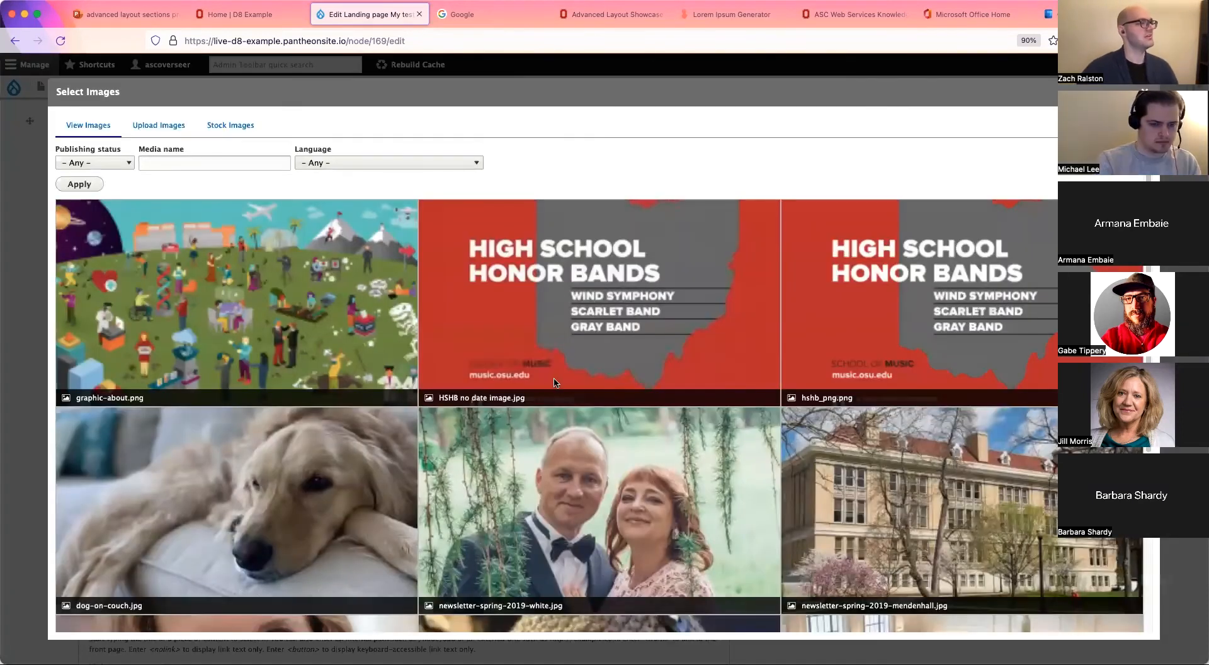
scroll(563, 383, "down", 5)
left_click(873, 266)
left_click(96, 618)
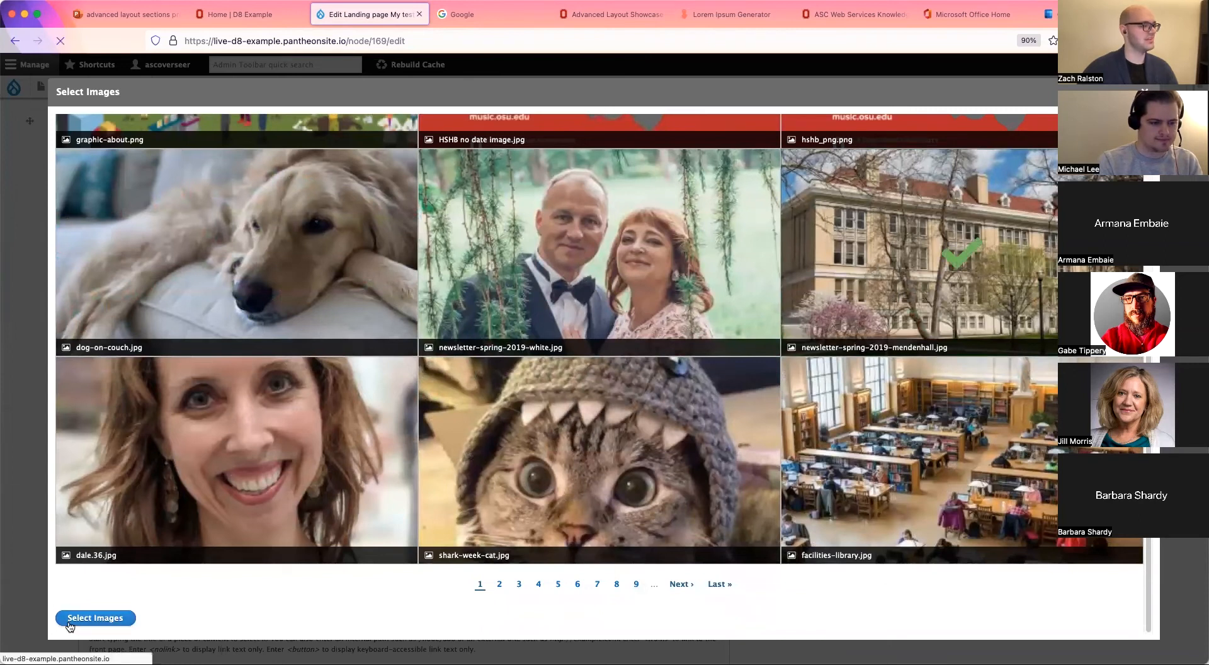
Select facilities-library.jpg from the media library as the second advanced callout box's image
scroll(228, 579, "down", 2)
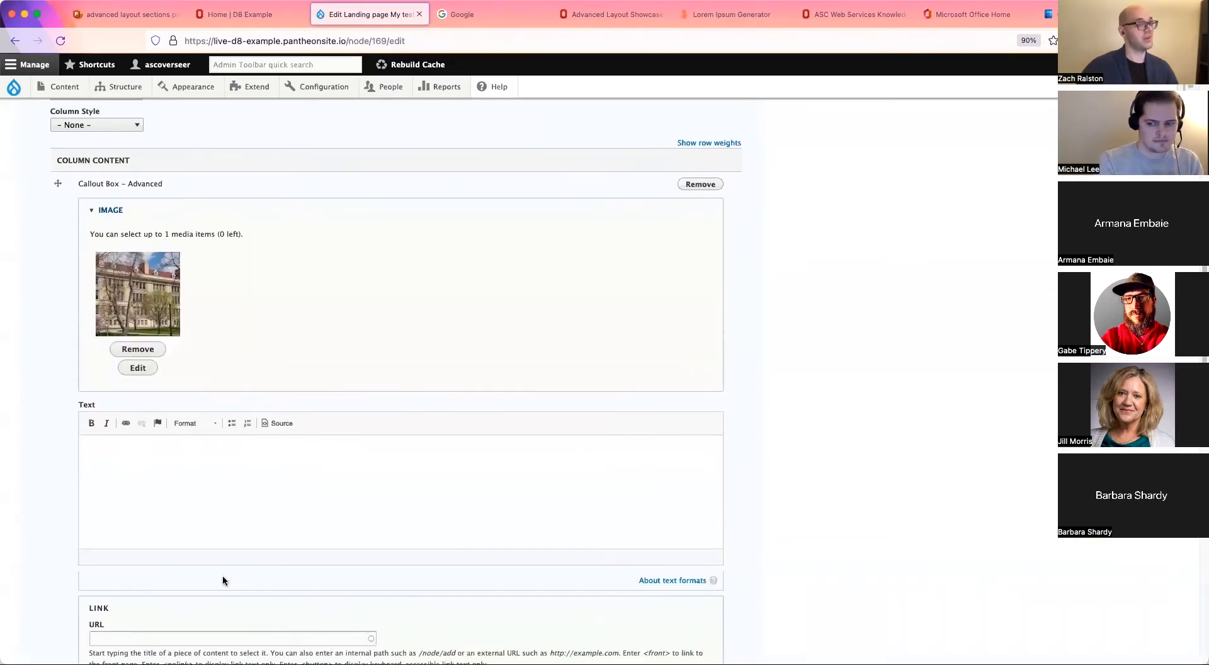
scroll(223, 578, "down", 4)
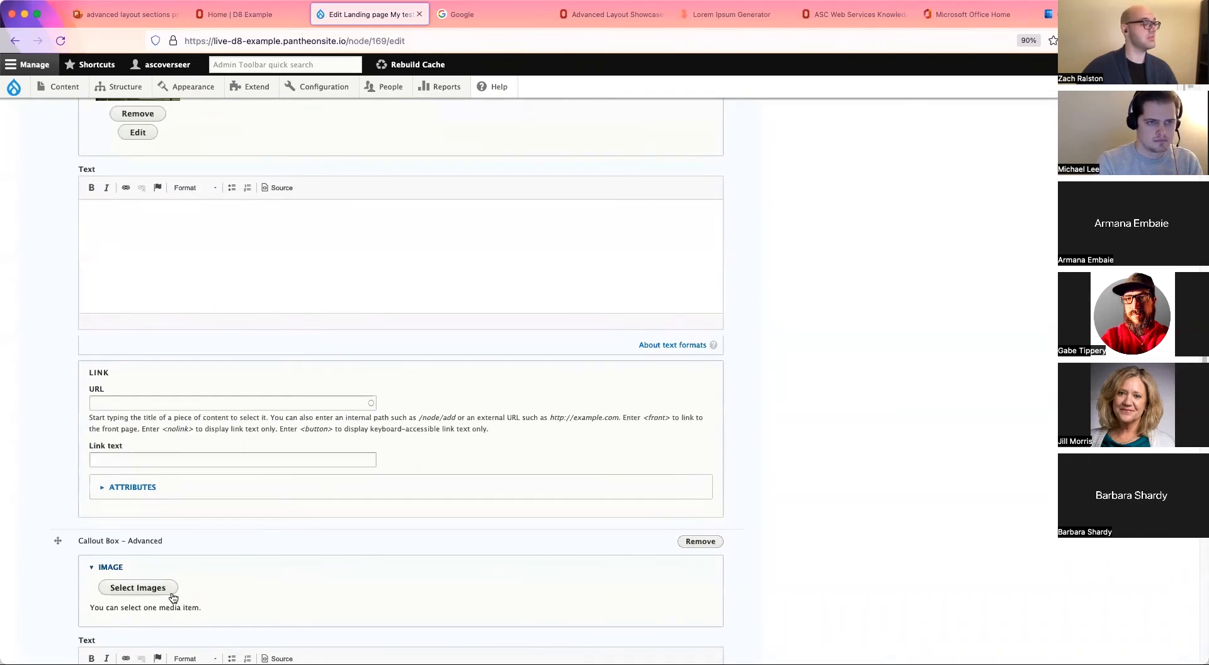
left_click(158, 591)
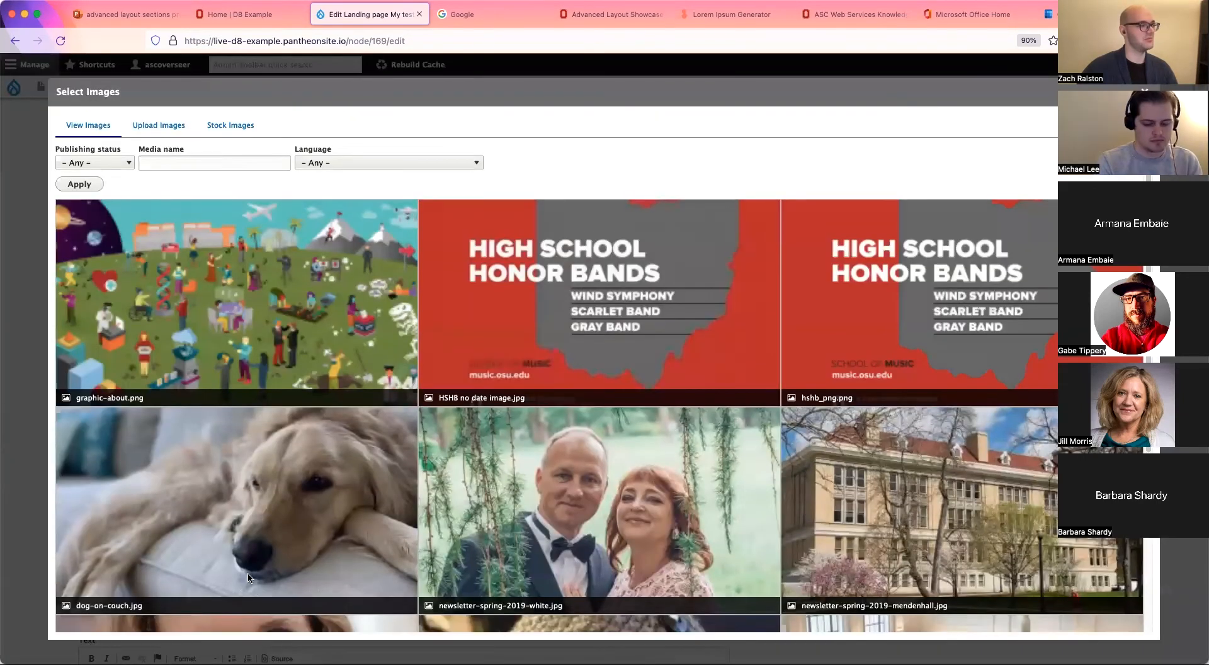
scroll(251, 578, "down", 1)
scroll(271, 576, "down", 1)
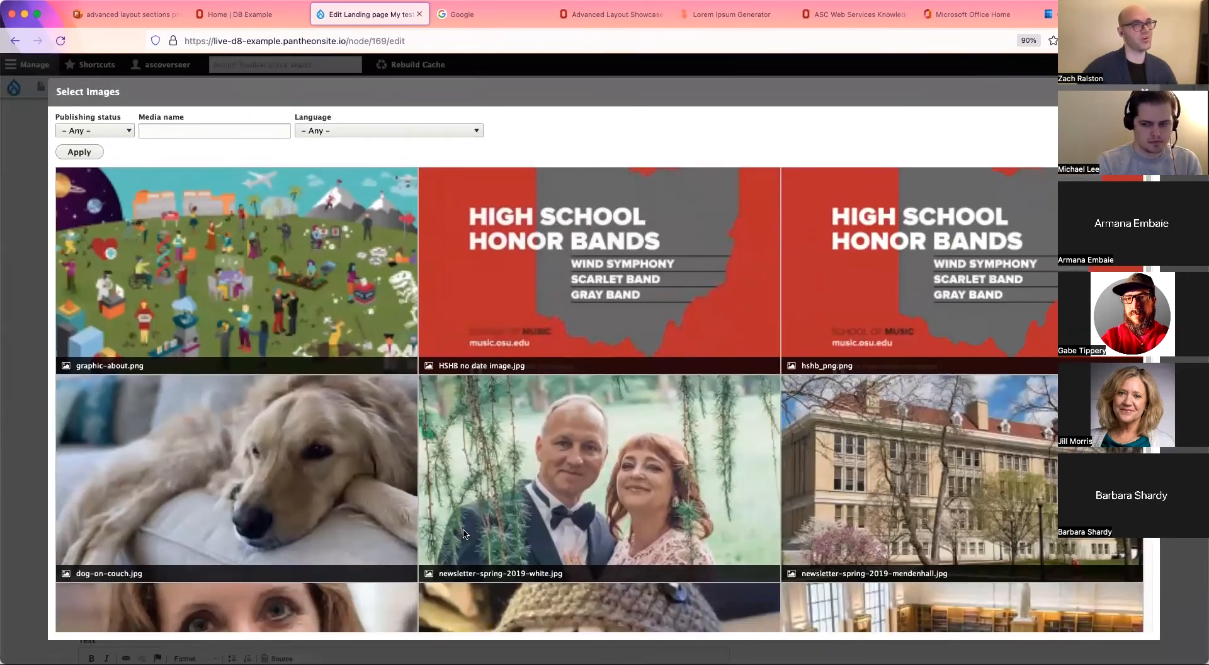
scroll(464, 534, "down", 4)
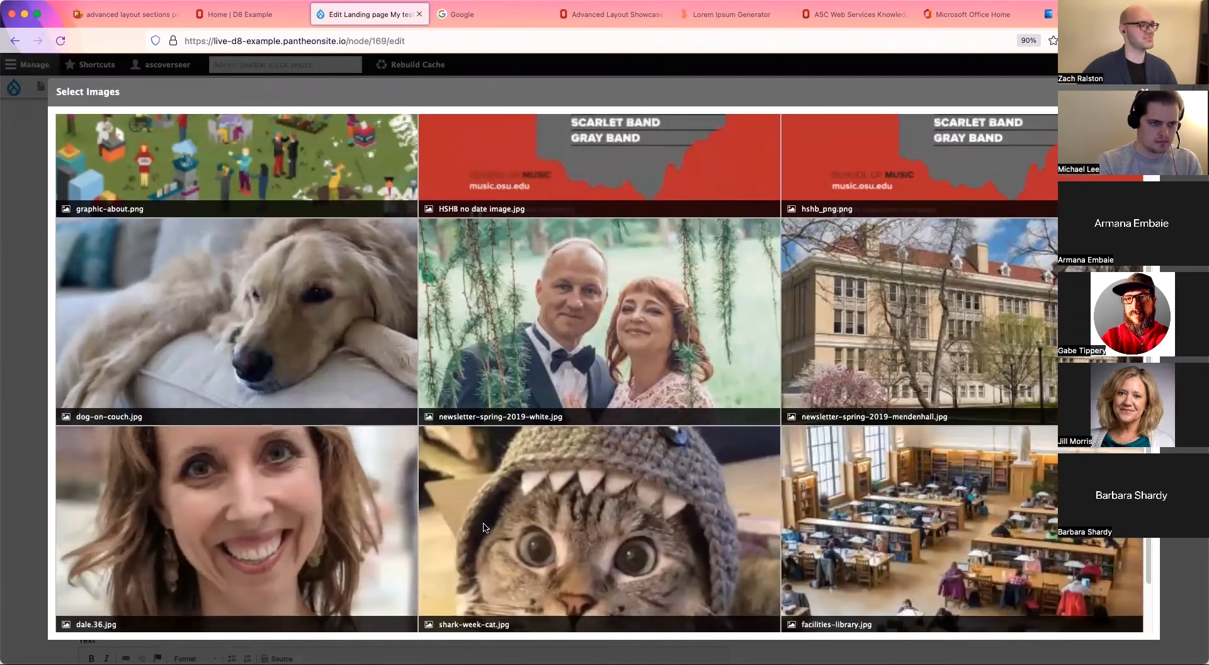
left_click(865, 456)
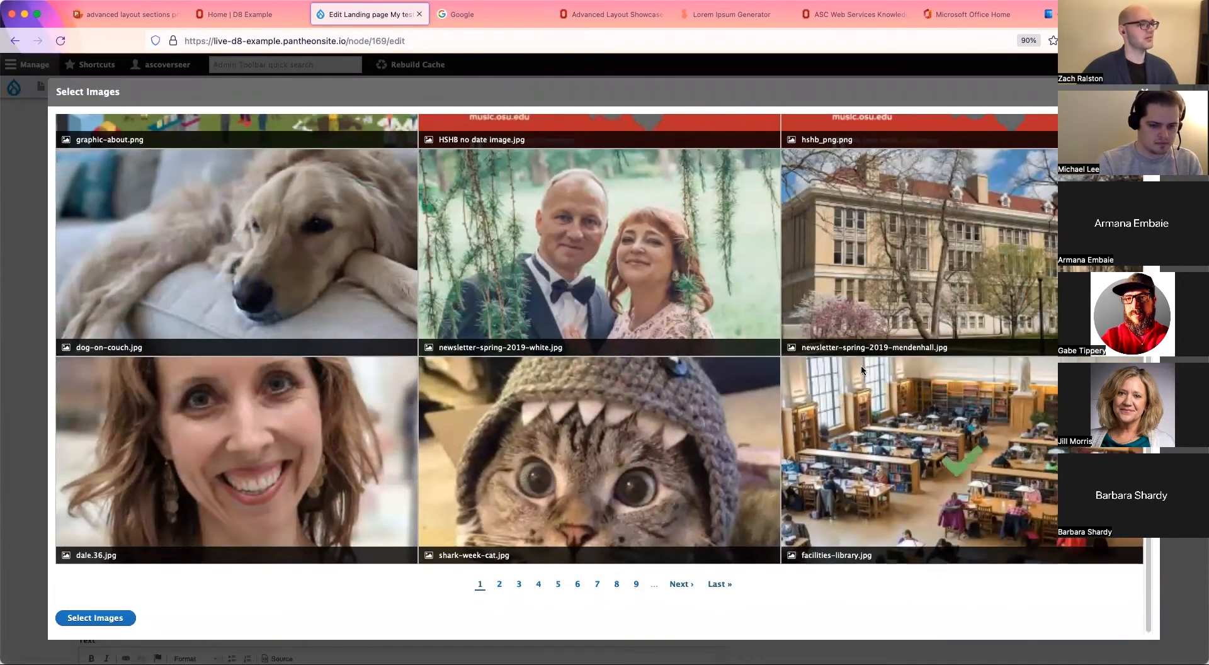
left_click(104, 619)
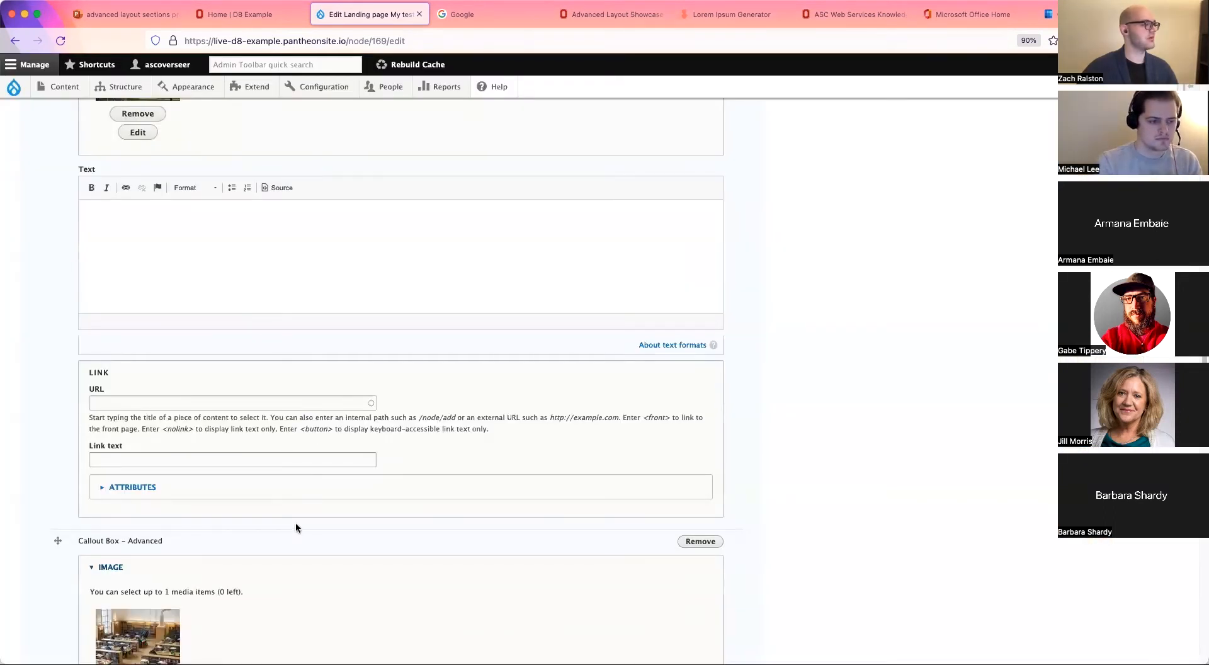
Select oval_seal_3020.jpg from page 5 of the media library as the third advanced callout box's image
scroll(296, 528, "down", 3)
scroll(295, 529, "down", 10)
left_click(151, 504)
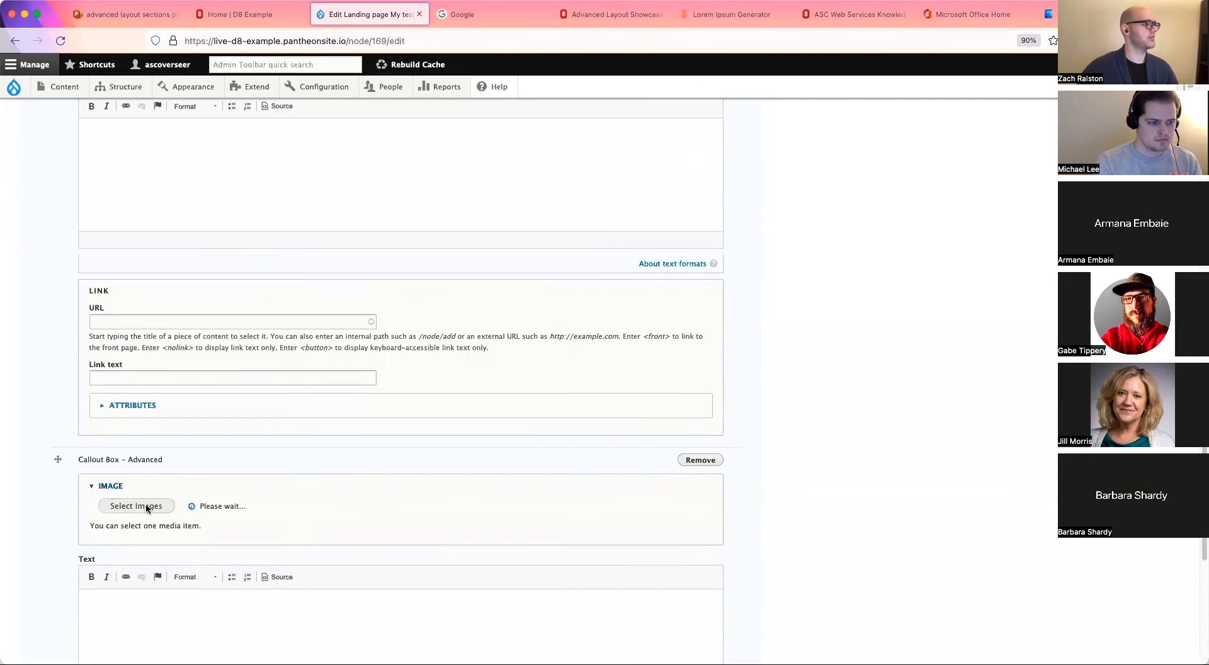
scroll(332, 498, "down", 5)
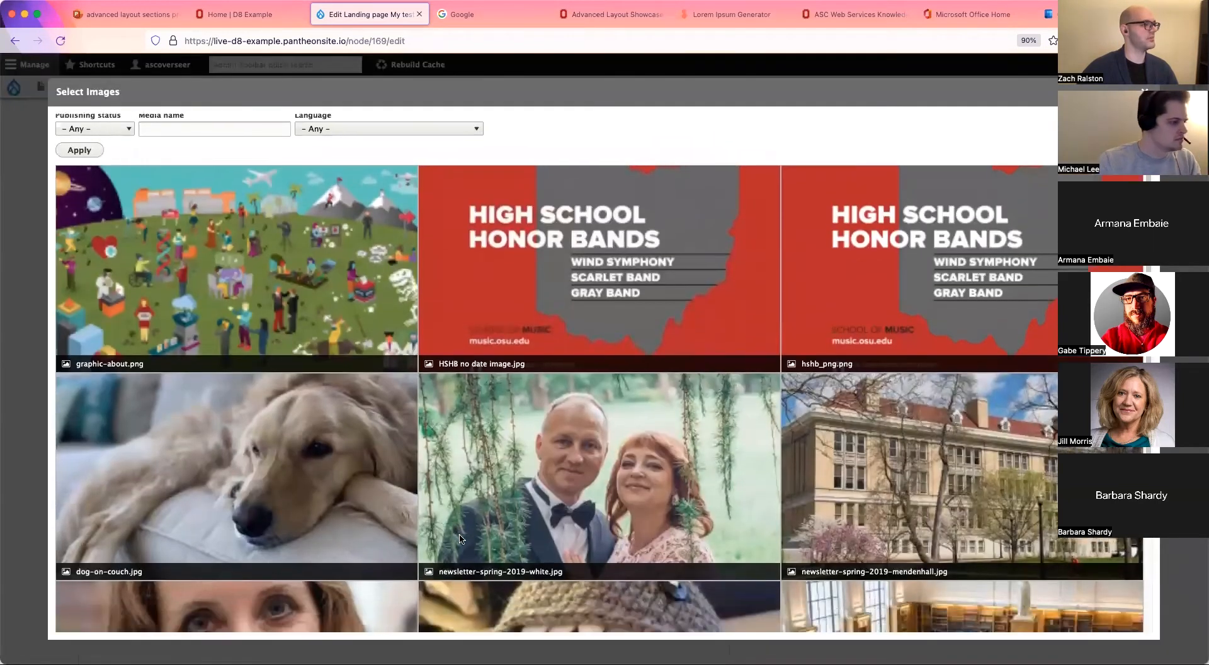
left_click(559, 584)
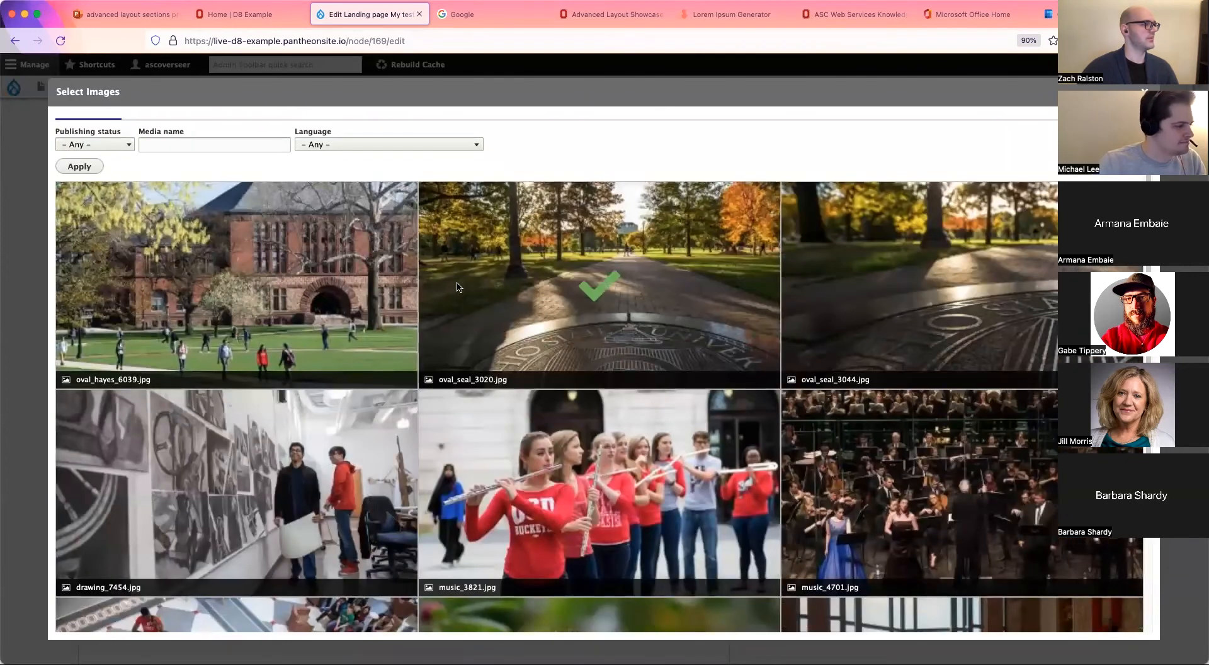
scroll(210, 462, "down", 5)
left_click(111, 620)
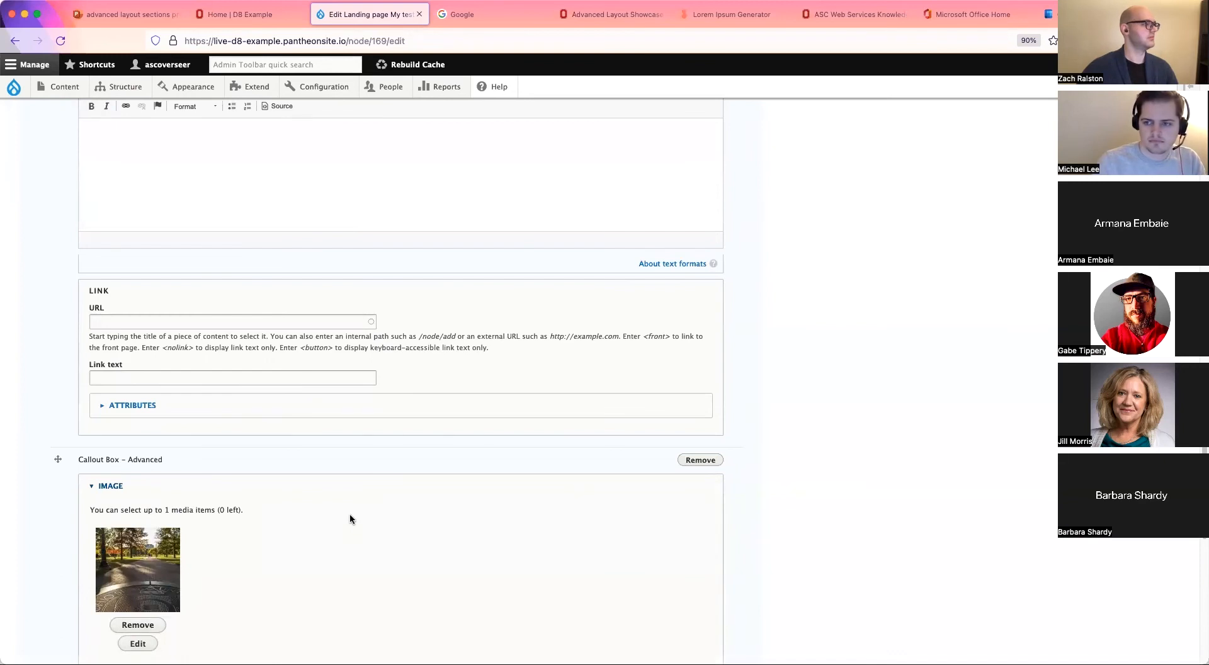
Examine the image details, including the alternative text, of all three advanced callout boxes, leaving them unsaved
scroll(349, 512, "down", 5)
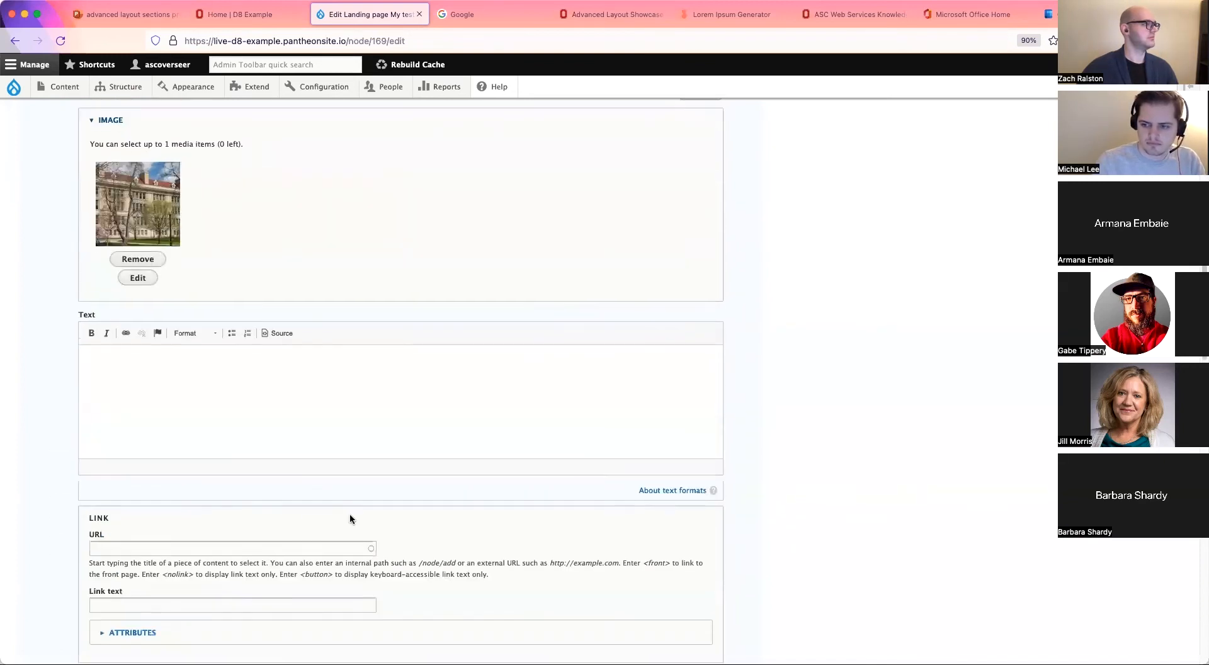
left_click(334, 407)
left_click(146, 281)
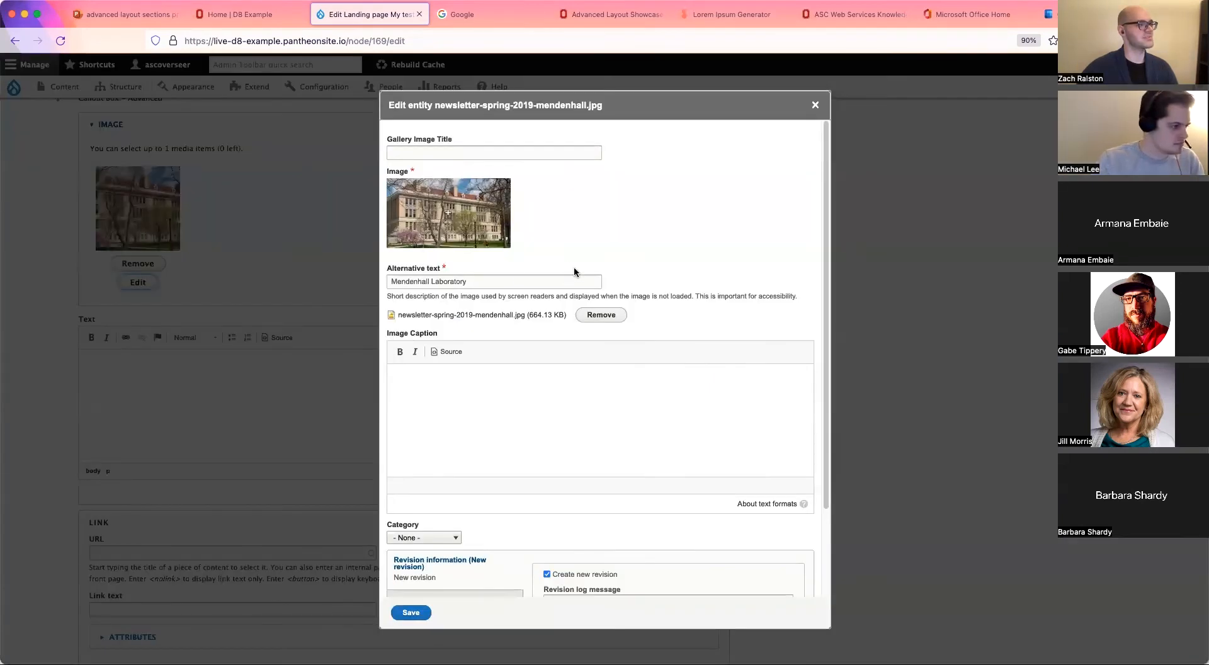
left_click(816, 106)
scroll(313, 414, "down", 2)
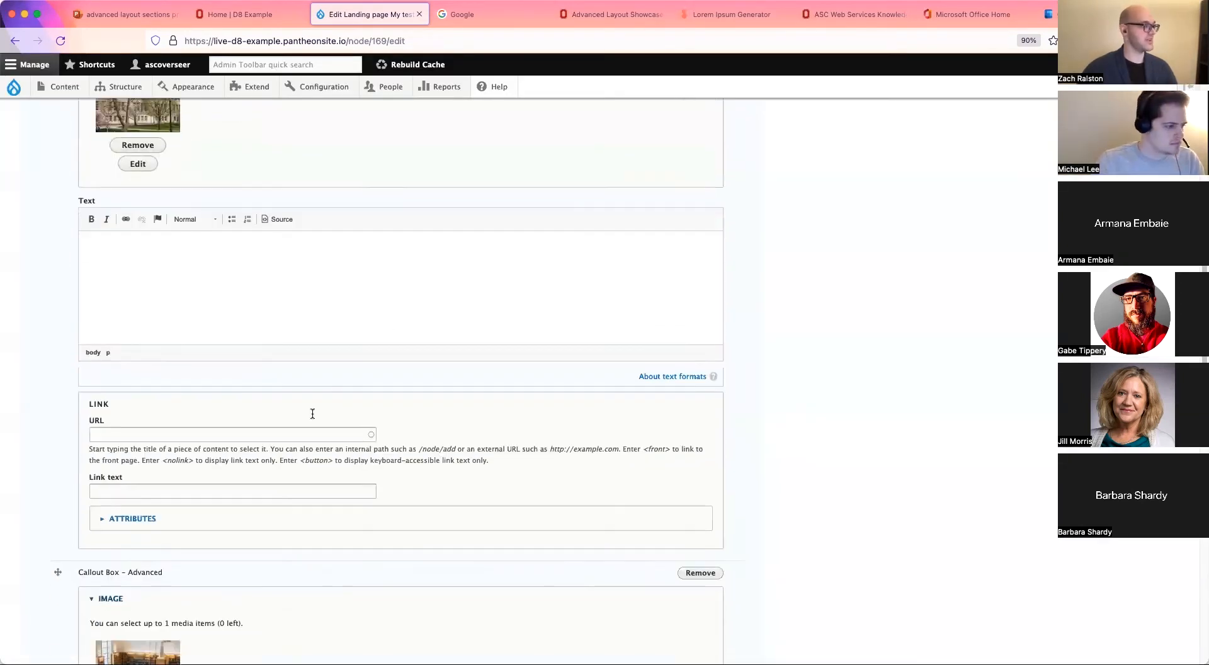
scroll(312, 414, "down", 5)
left_click(136, 448)
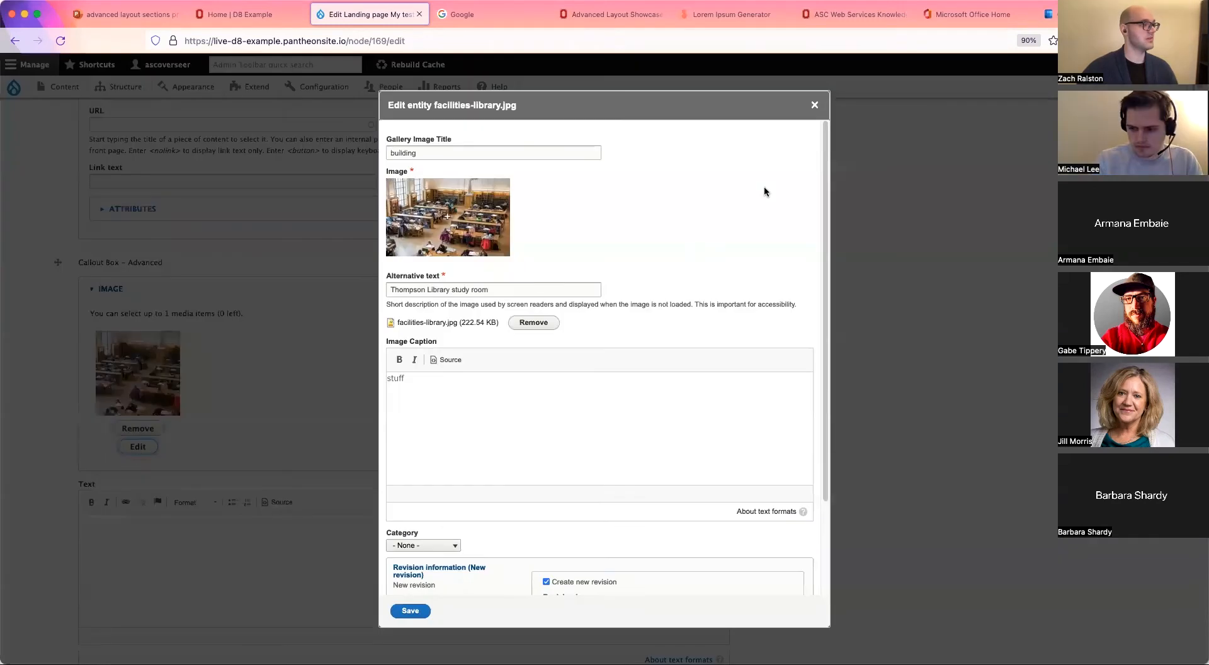
left_click(814, 104)
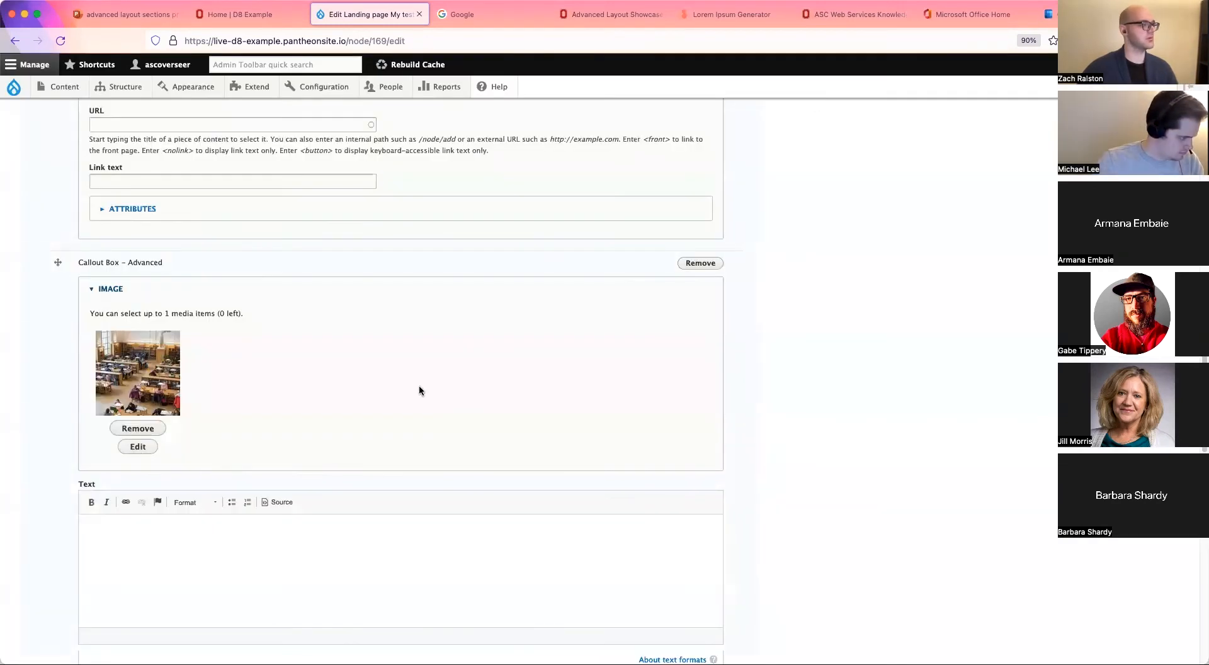
scroll(191, 520, "down", 3)
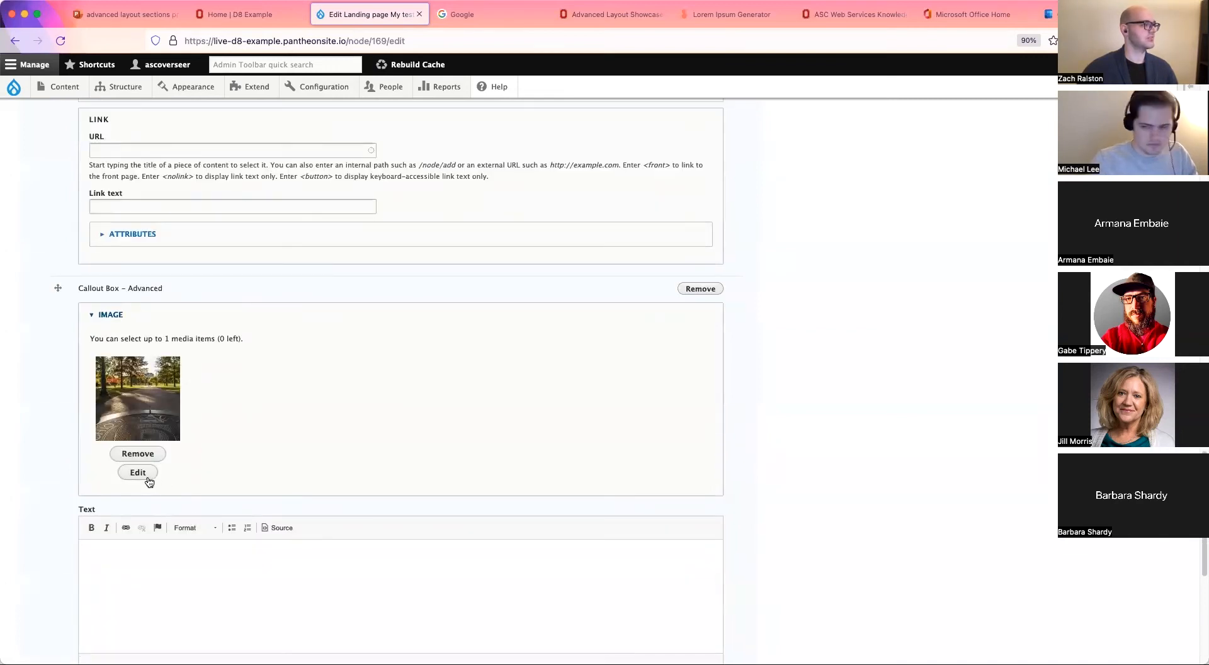
left_click(146, 474)
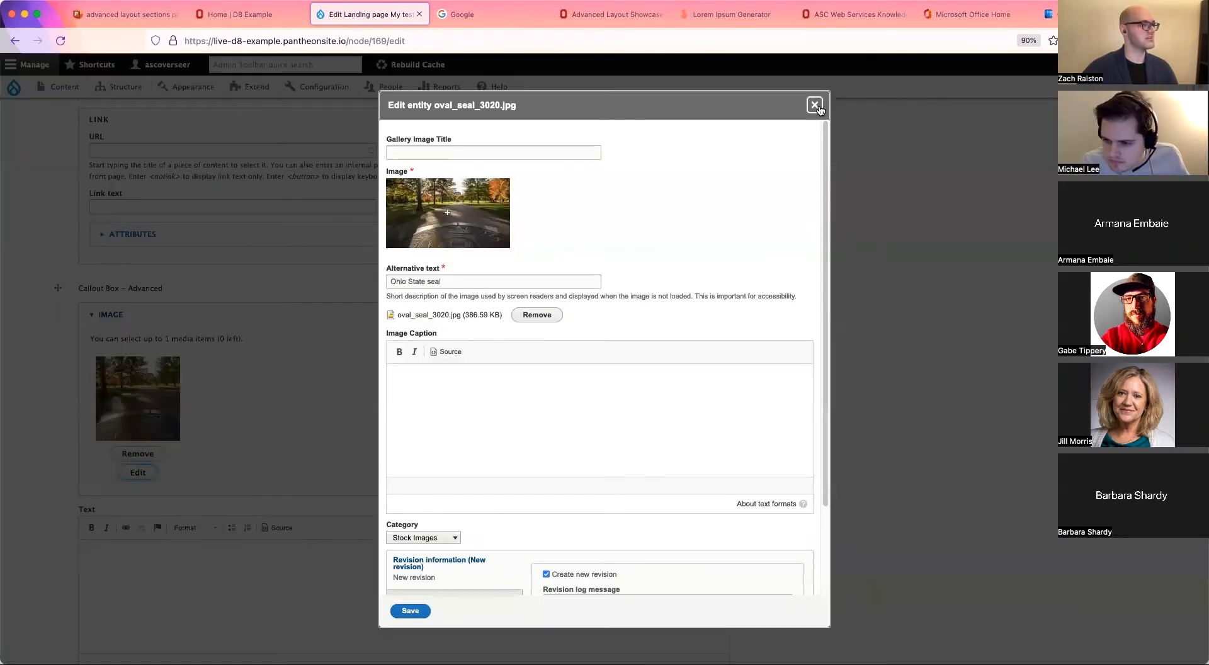
left_click(817, 106)
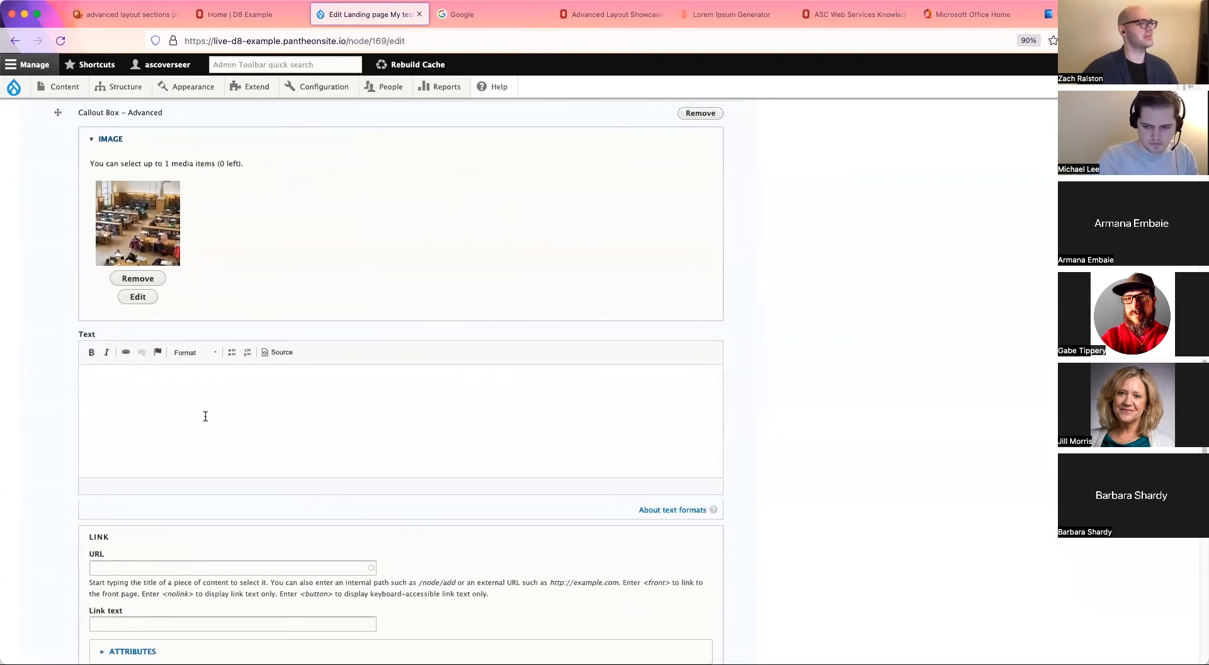
Switch to the open Lorem Ipsum Generator page and copy the first sentence of its generated text
left_click(735, 20)
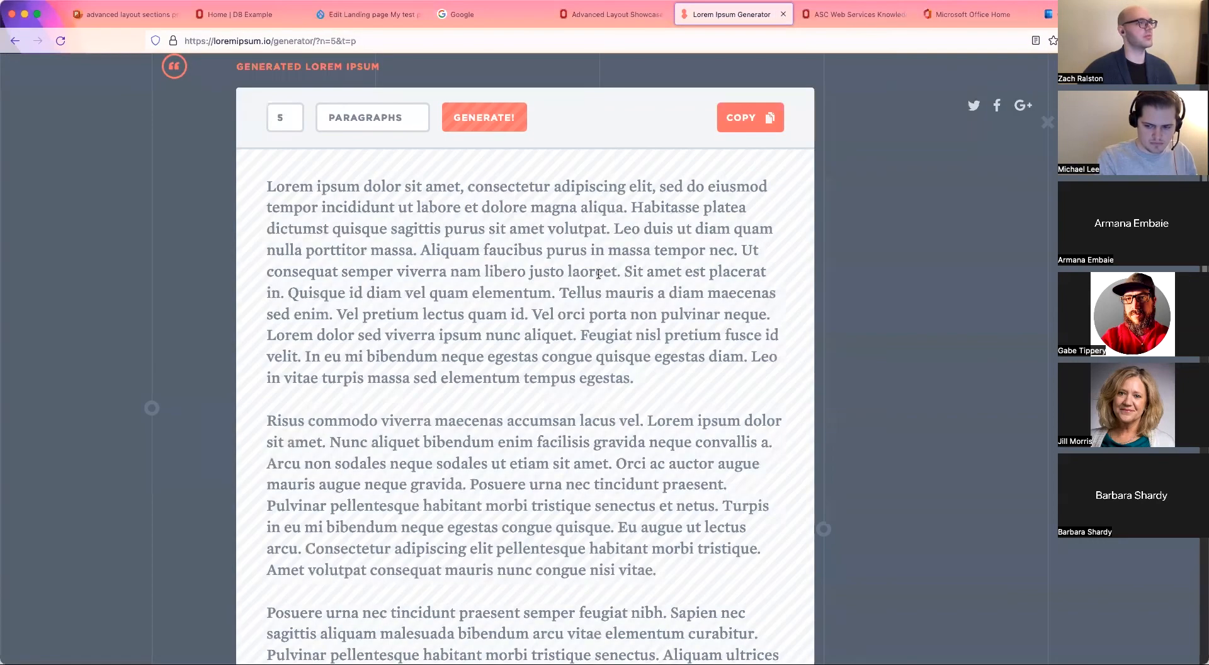
left_click_drag(270, 186, 624, 211)
key("ctrl+c")
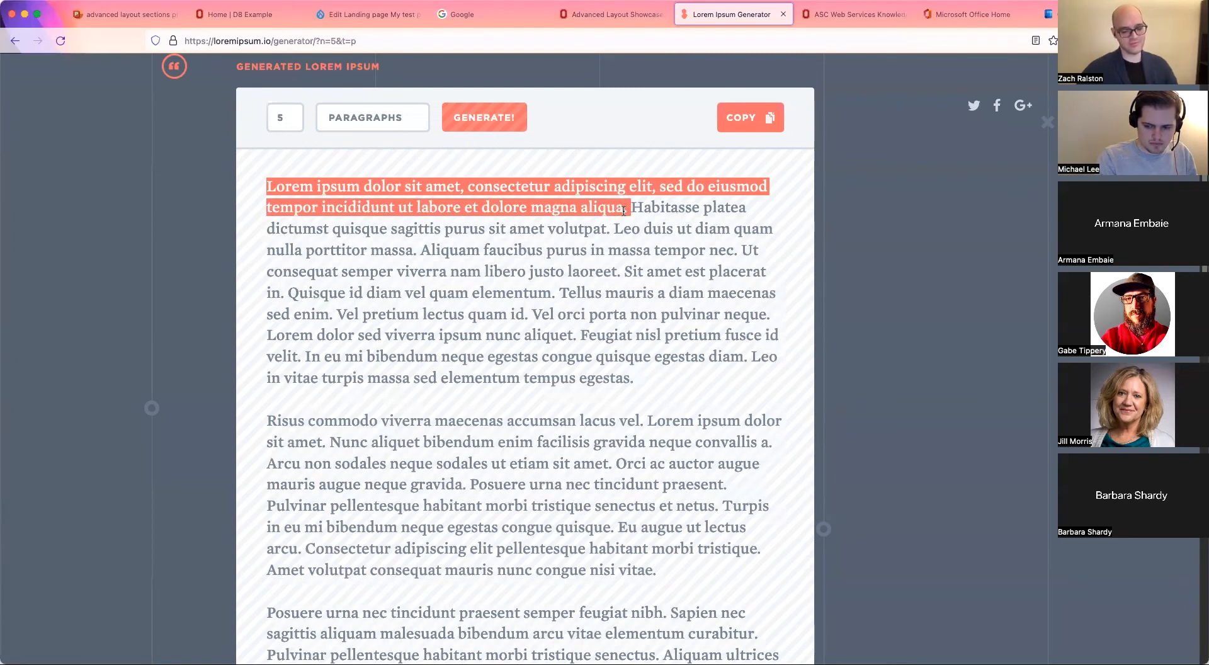
left_click(242, 14)
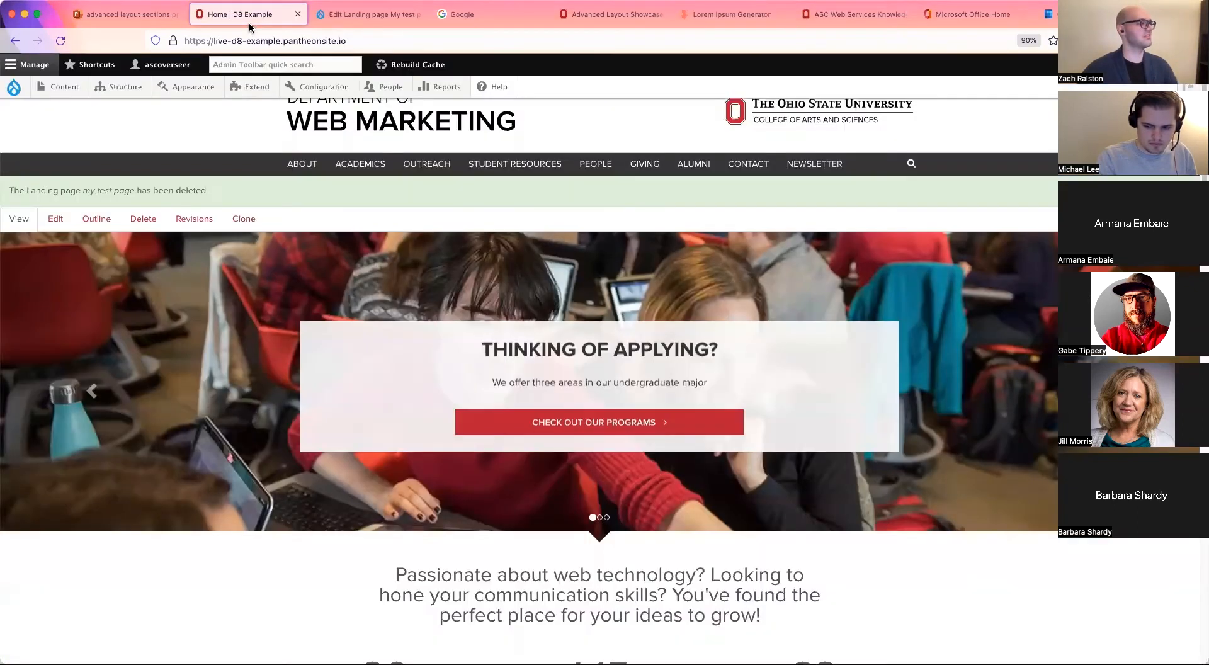
Return to the landing page's edit form and paste the copied Lorem ipsum sentence as the text of all three advanced callout boxes
left_click(365, 19)
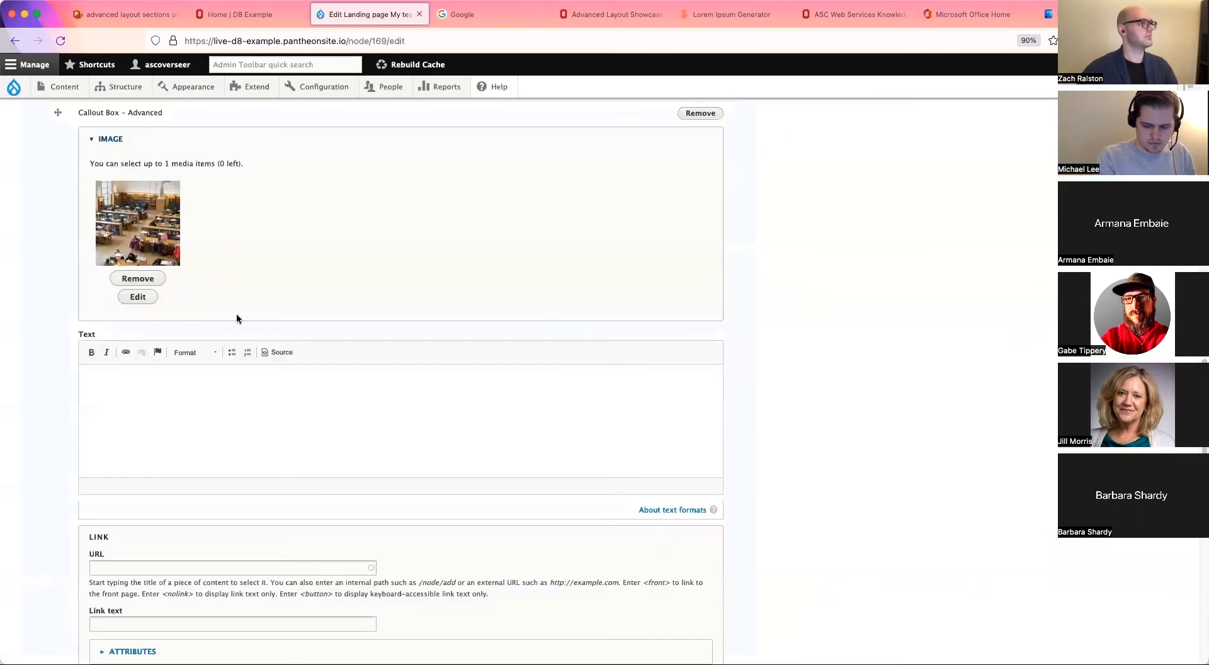
left_click(216, 406)
key("ctrl+v")
scroll(285, 401, "down", 10)
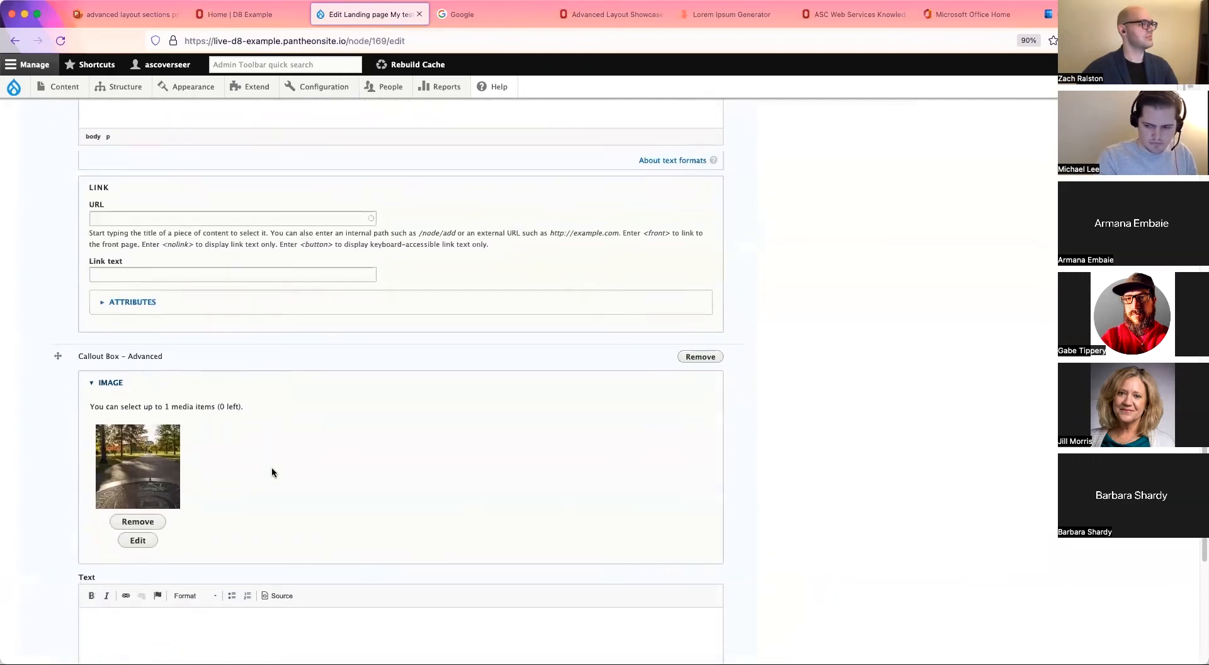
key("ctrl+v")
scroll(459, 396, "down", 1)
scroll(448, 413, "down", 3)
scroll(322, 480, "up", 6)
scroll(323, 475, "up", 10)
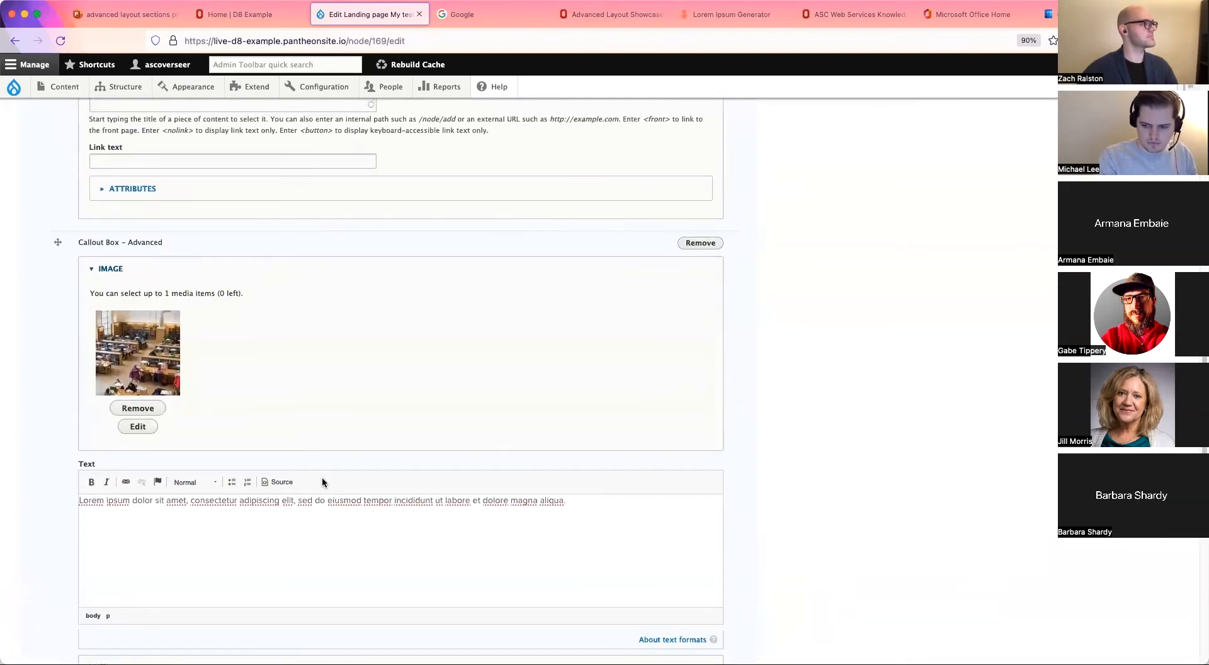
scroll(323, 483, "up", 5)
left_click(319, 261)
key("ctrl+v")
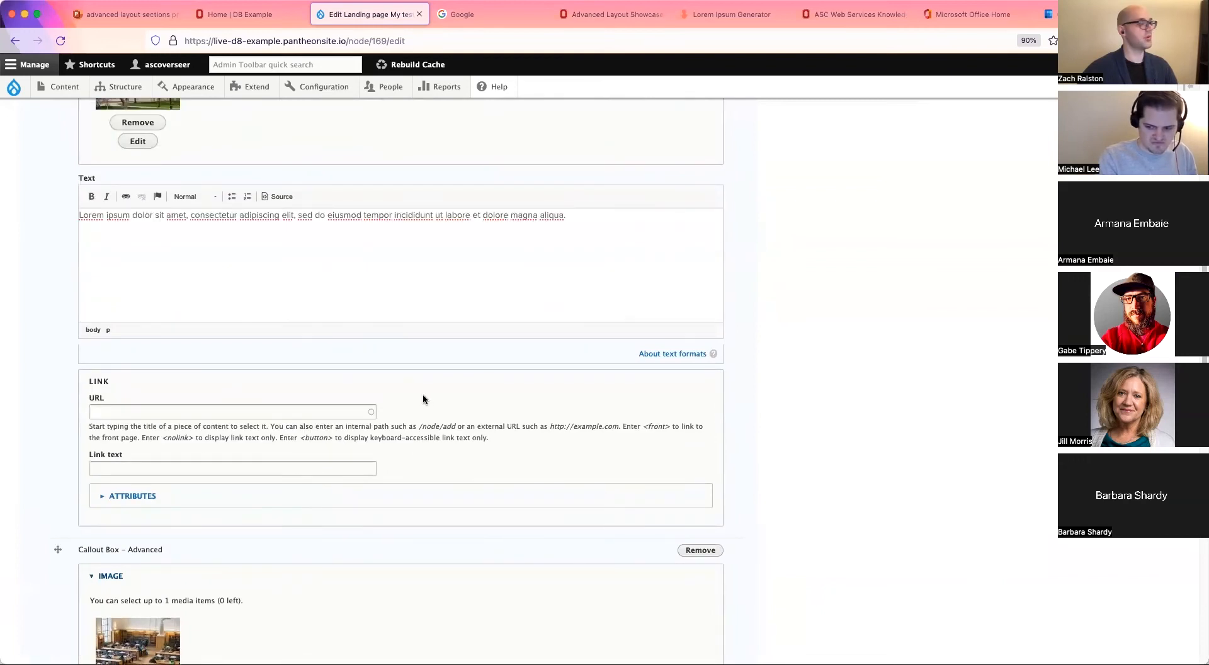
left_click(478, 17)
left_click(425, 45)
key("super+c")
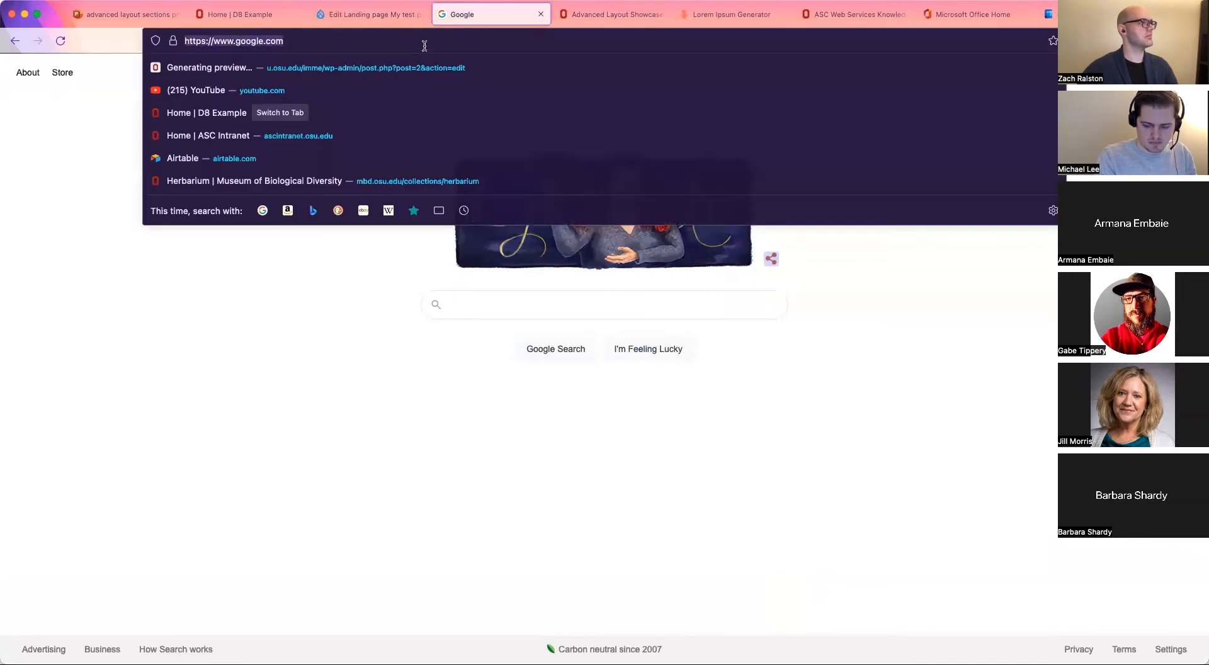
left_click(377, 17)
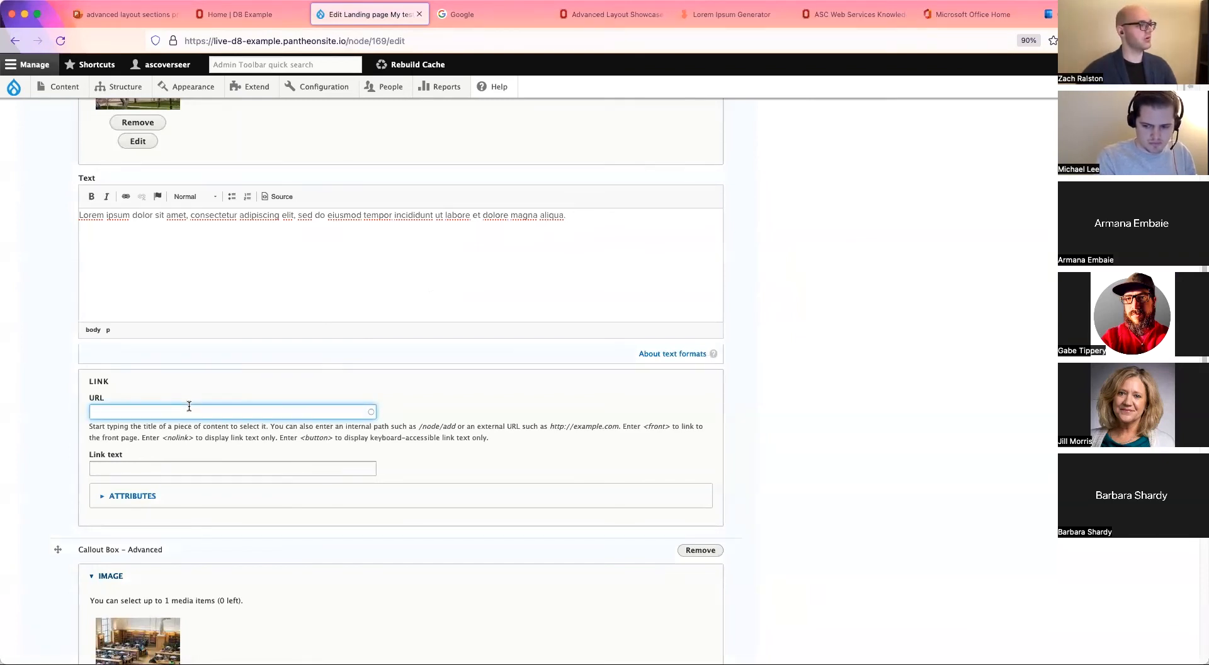
key("super+v")
scroll(202, 451, "down", 7)
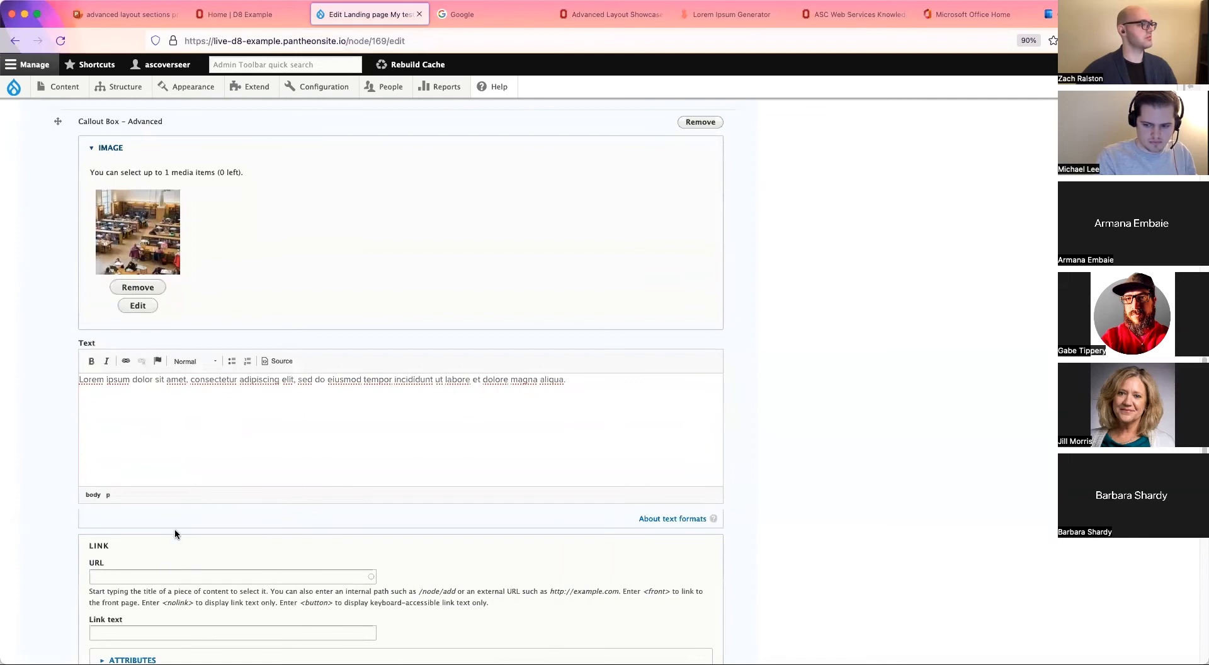
key("super+v")
scroll(196, 538, "down", 7)
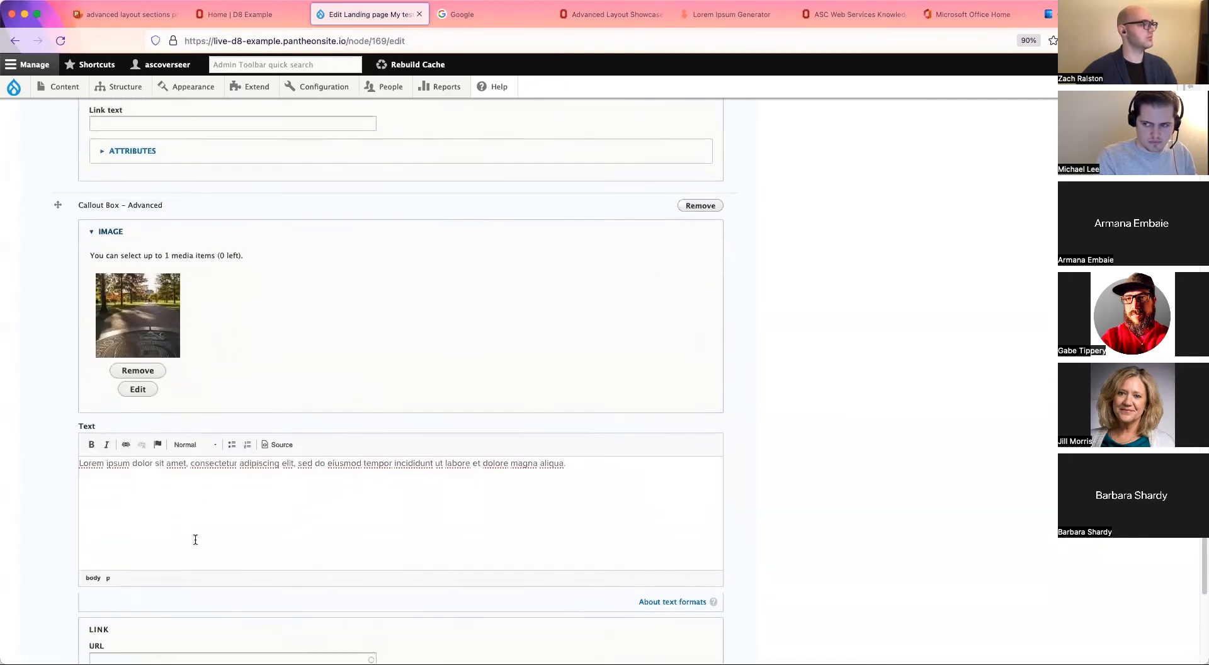
scroll(168, 586, "down", 3)
left_click(174, 518)
key("super+v")
Enter "Test" as the link text of all three advanced callout boxes, working from the third box up to the first
left_click(185, 574)
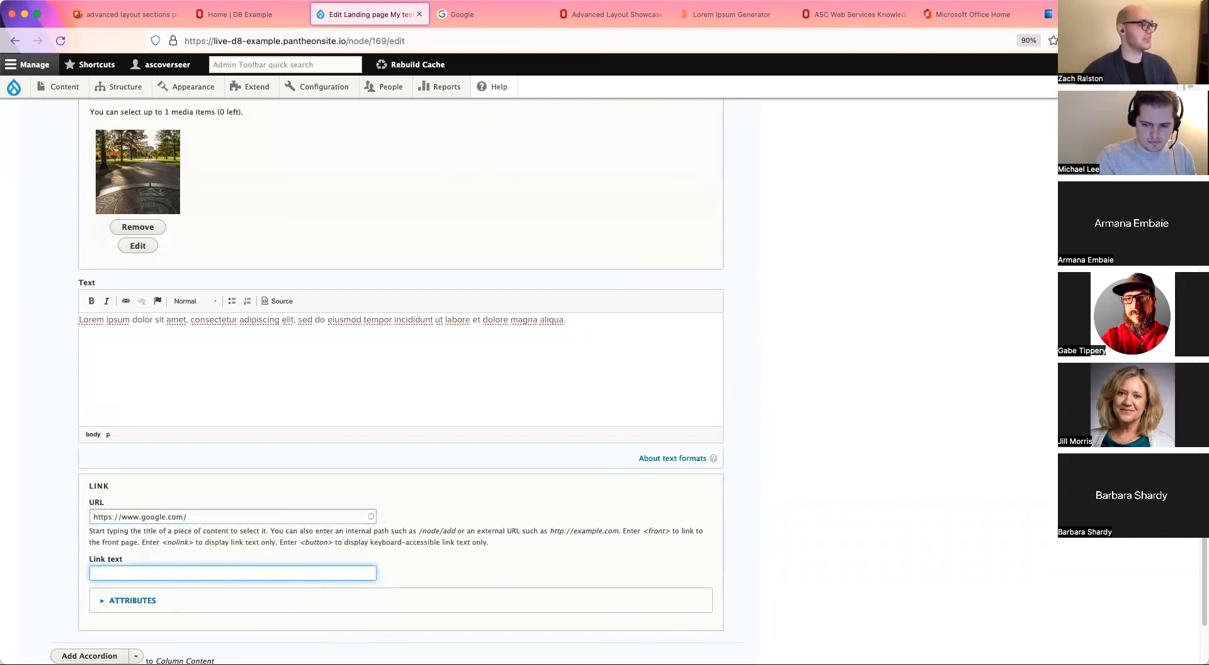
type("Test")
scroll(218, 451, "down", 5)
scroll(218, 451, "up", 11)
left_click(184, 204)
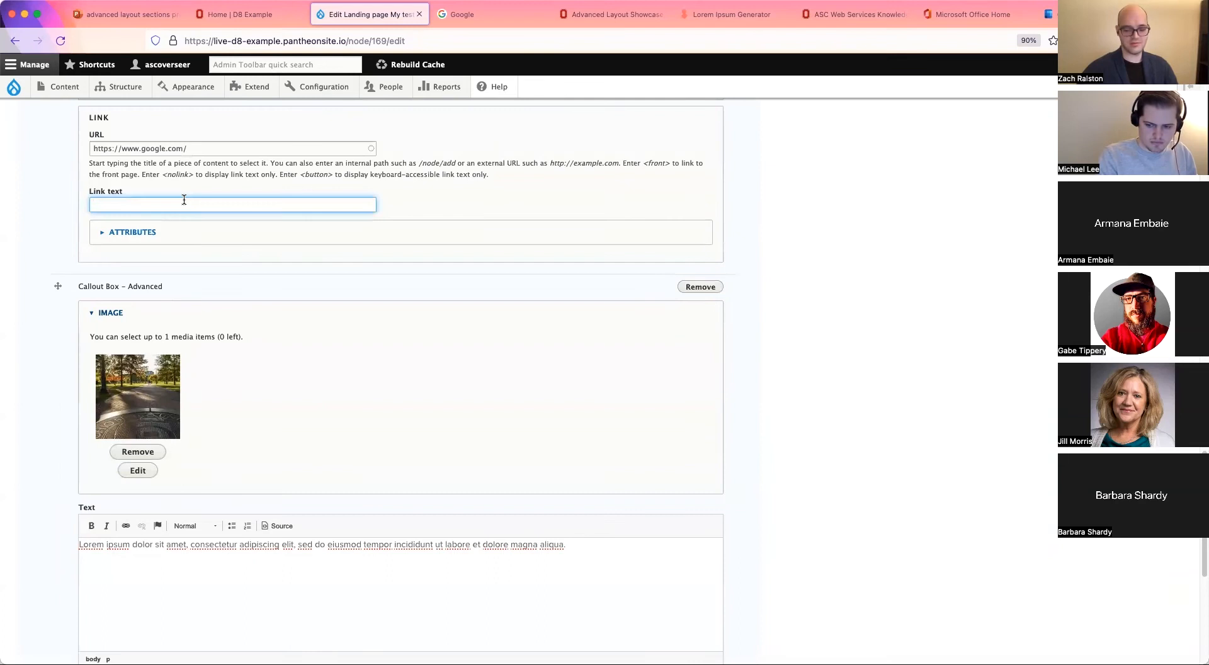
type("Test")
scroll(184, 203, "up", 10)
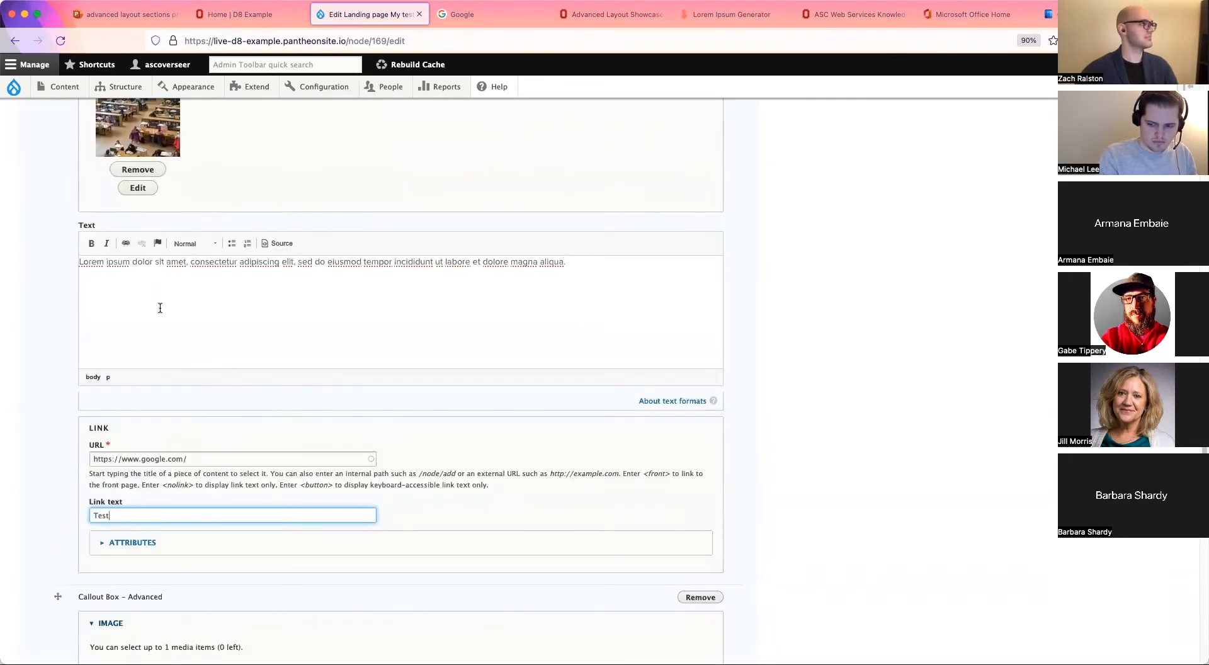
left_click(173, 200)
type("Te")
left_click(799, 327)
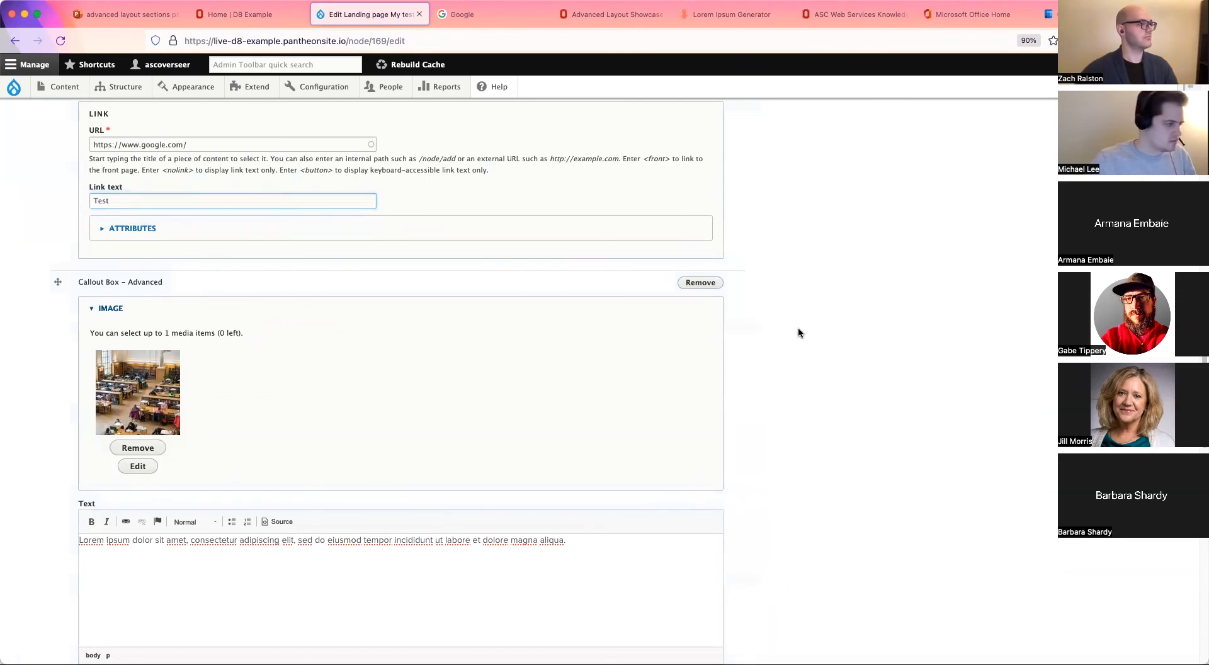
Save the landing page and review the two-column and three-column sections on the published page
scroll(365, 493, "down", 7)
scroll(391, 509, "down", 6)
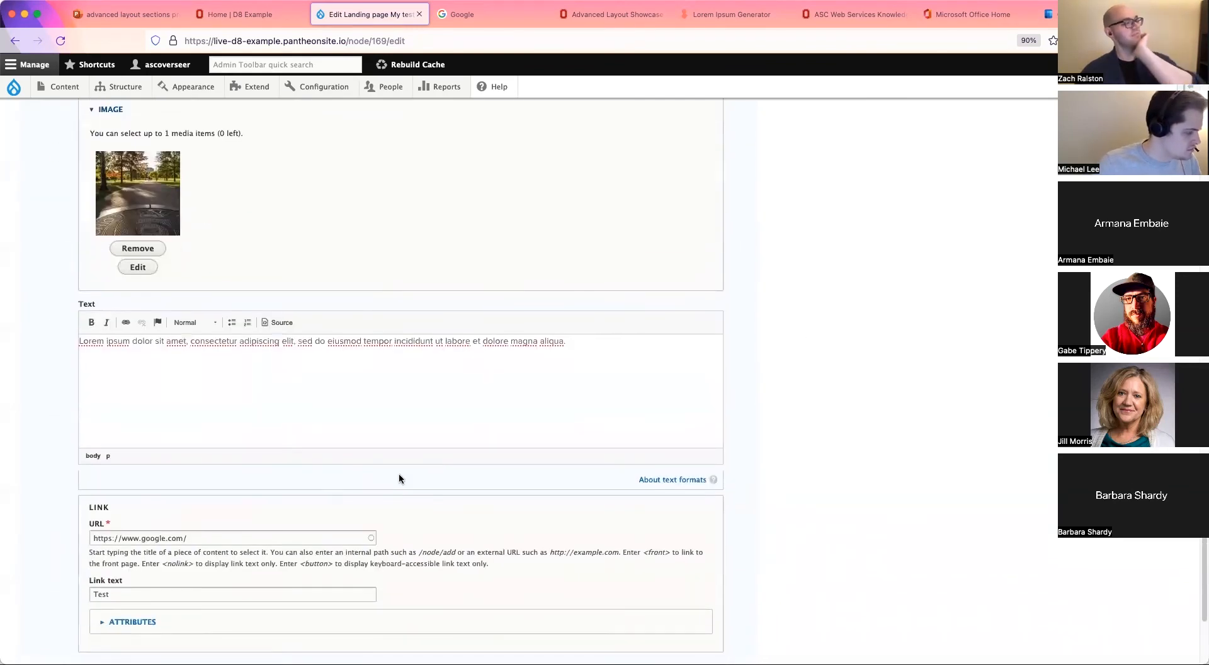
scroll(367, 489, "down", 3)
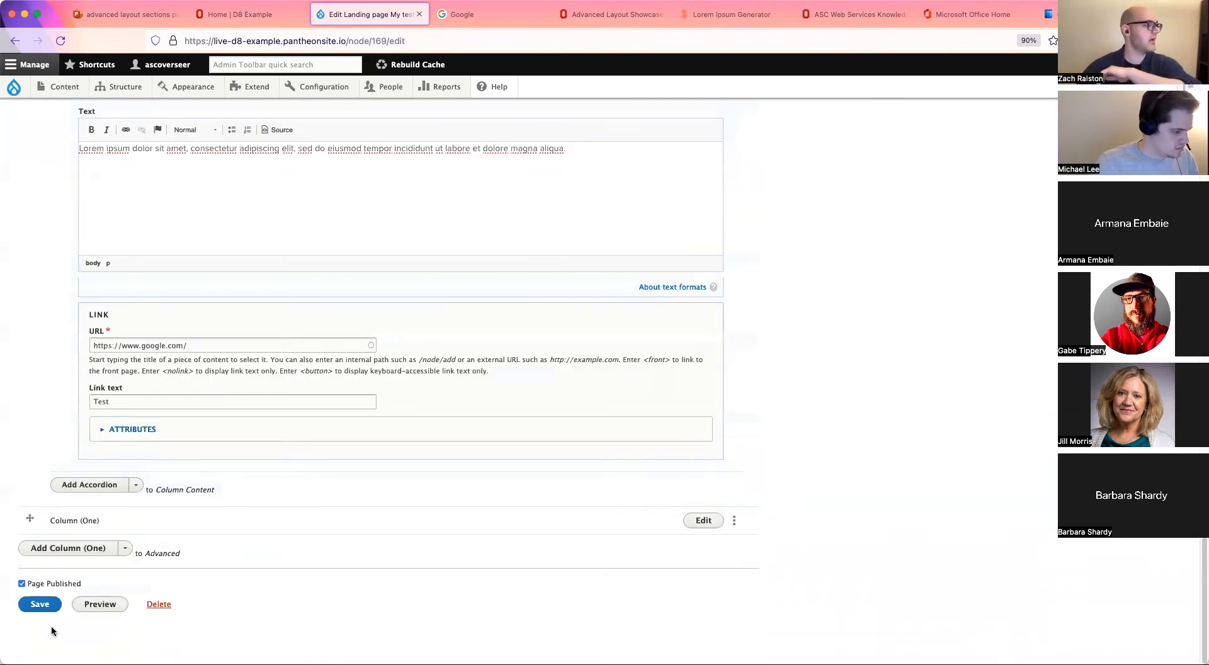
left_click(35, 606)
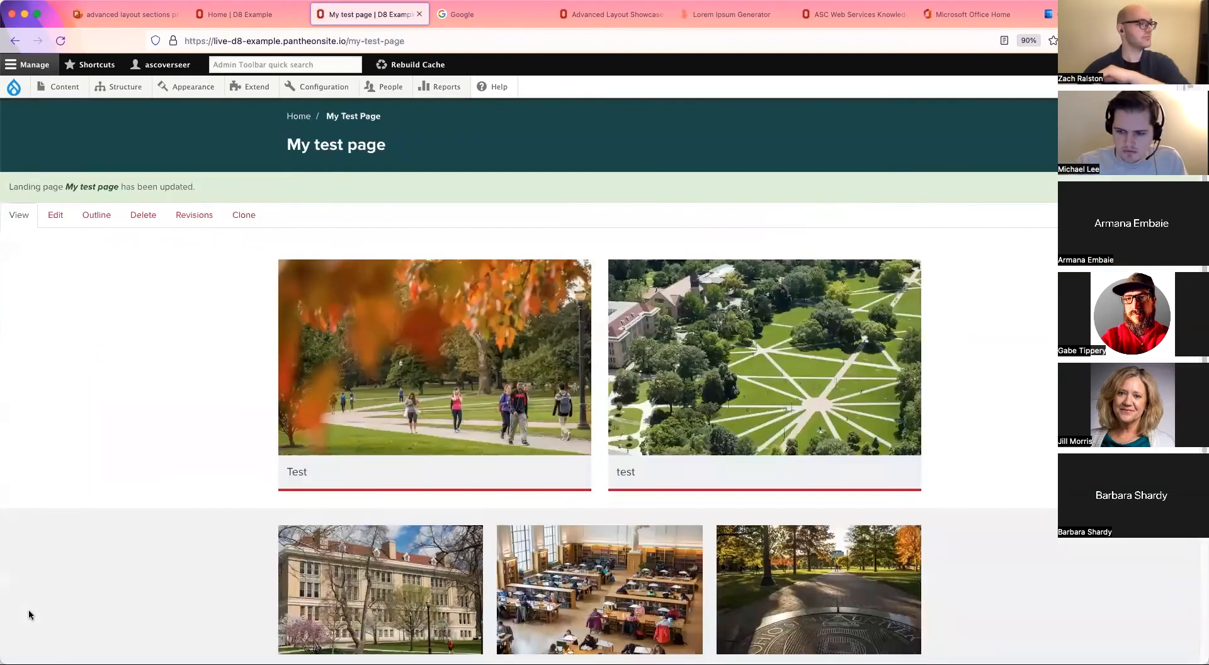
scroll(29, 614, "down", 2)
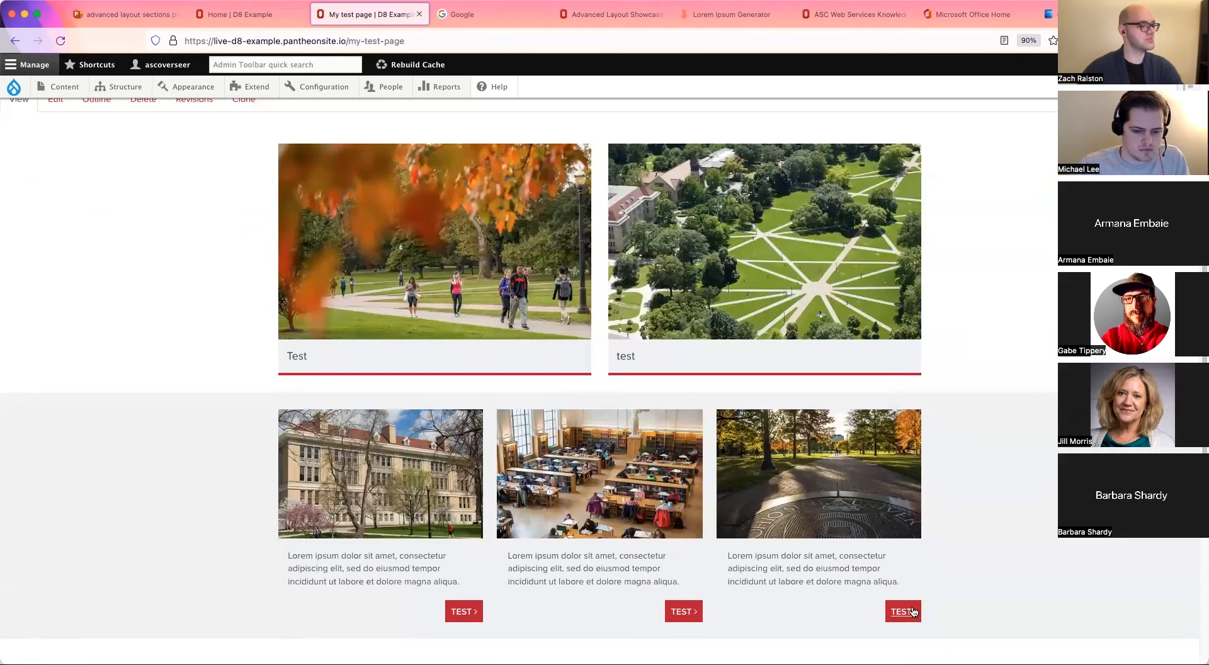
scroll(138, 579, "down", 1)
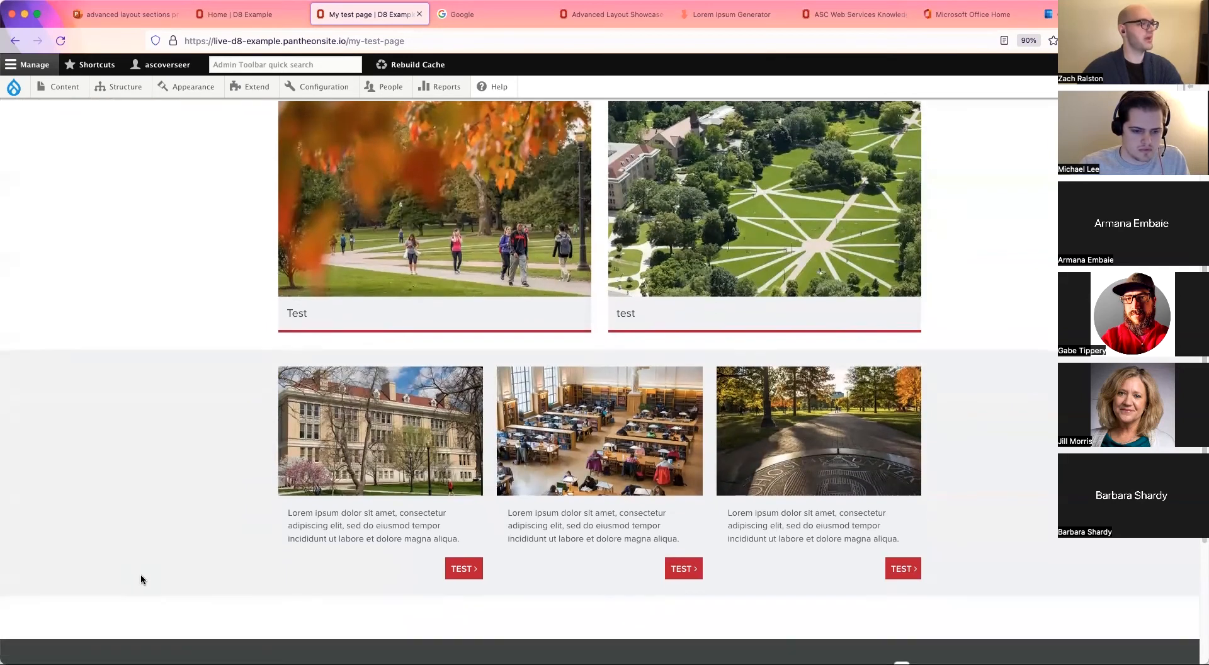
scroll(145, 420, "down", 1)
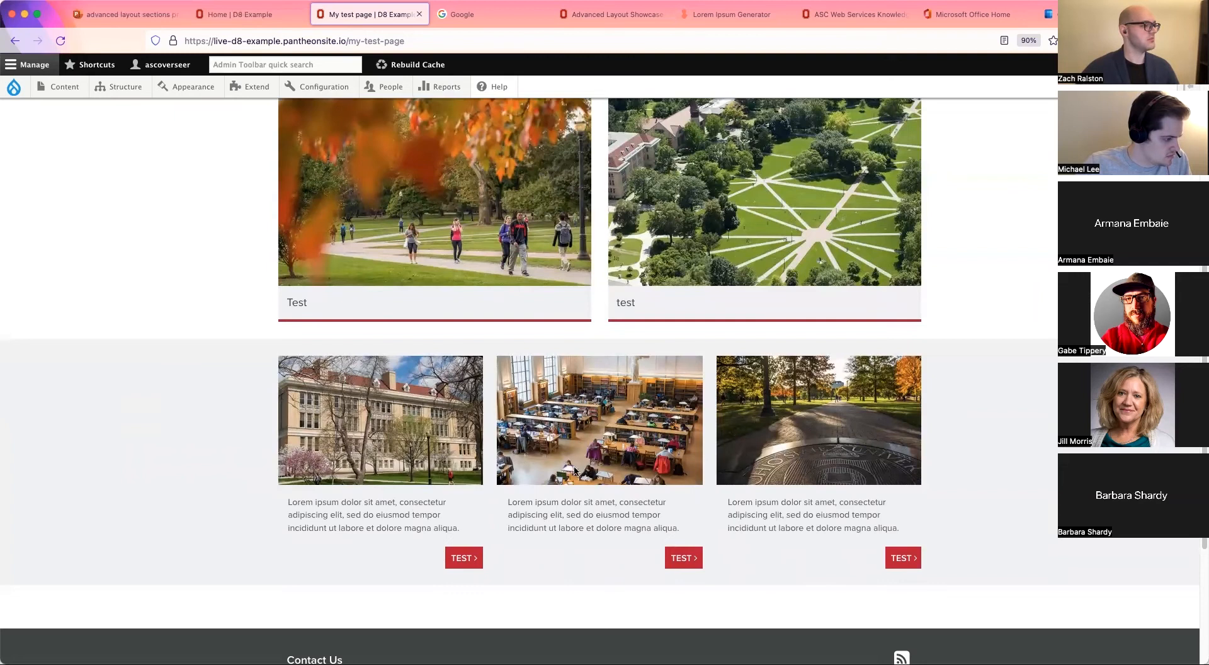
scroll(150, 346, "down", 1)
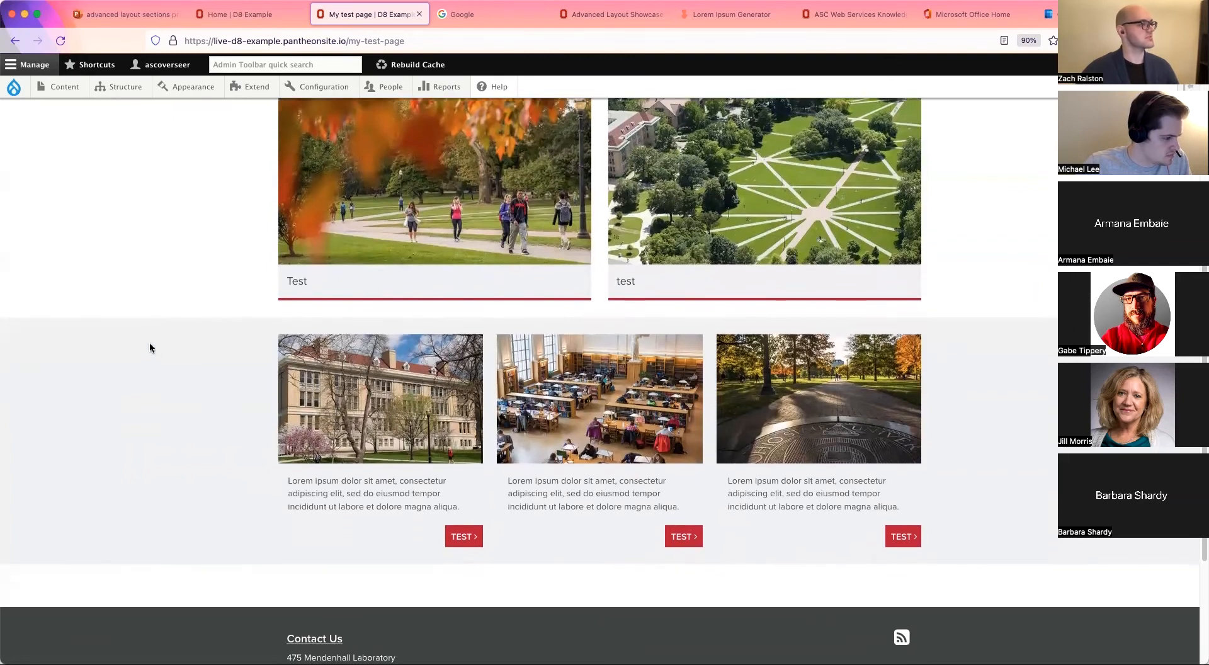
Reopen My test page for editing and expand its Column (One) section
scroll(149, 347, "up", 5)
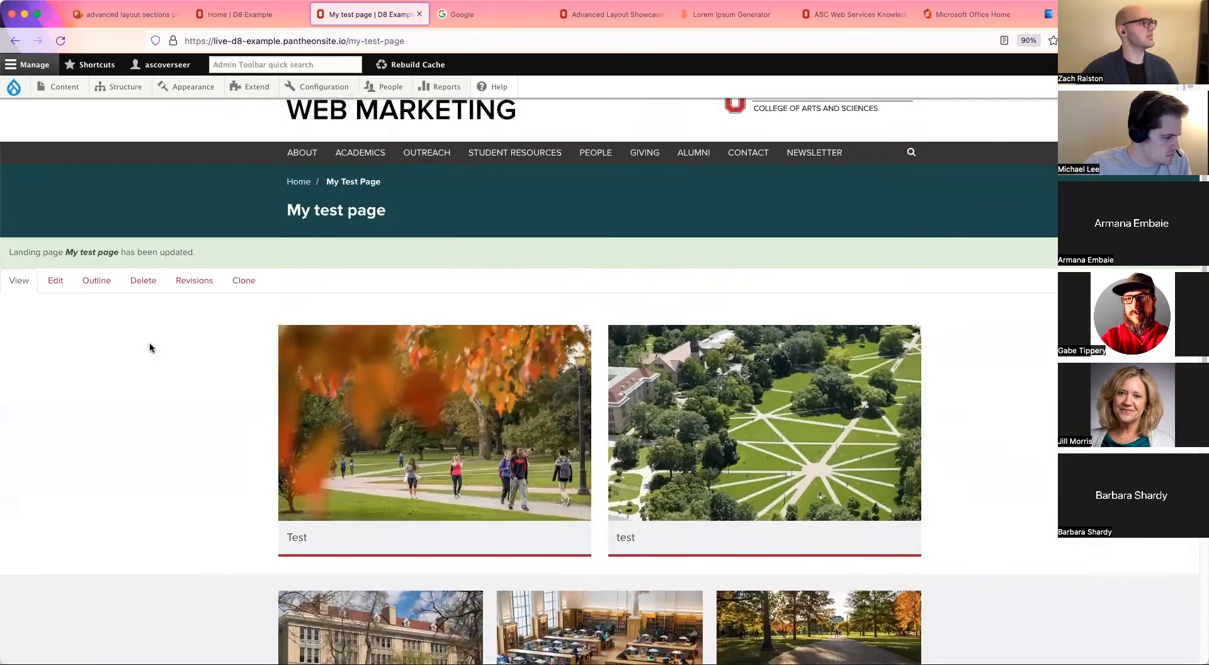
left_click(56, 281)
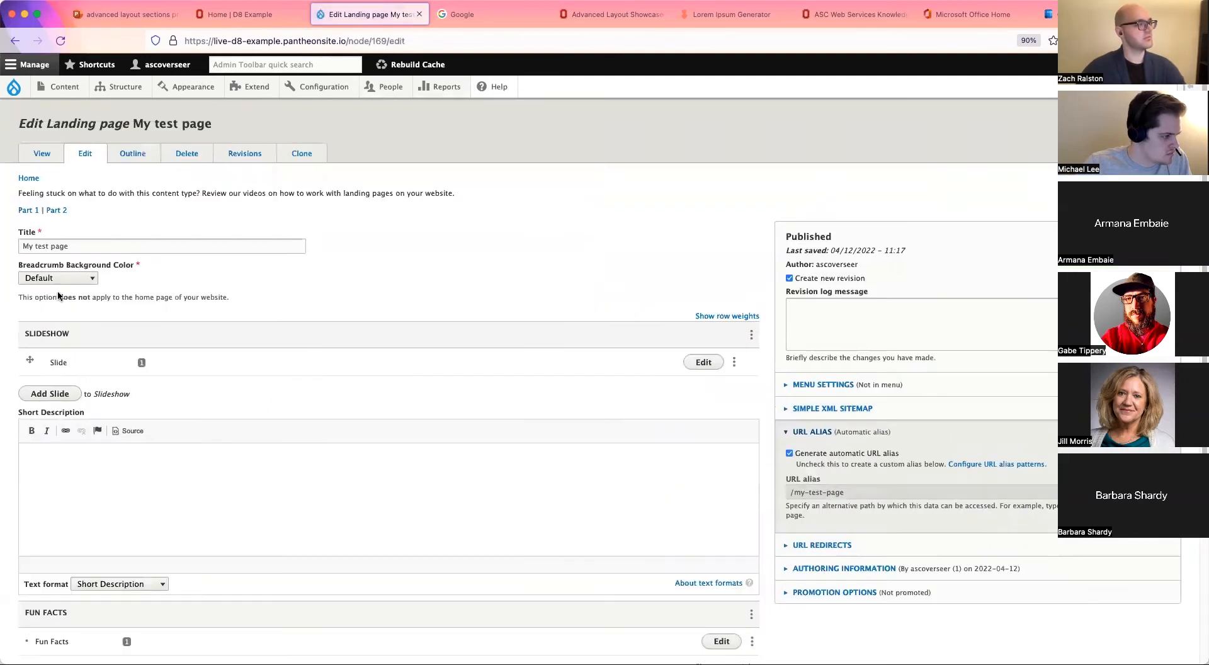
scroll(183, 346, "down", 5)
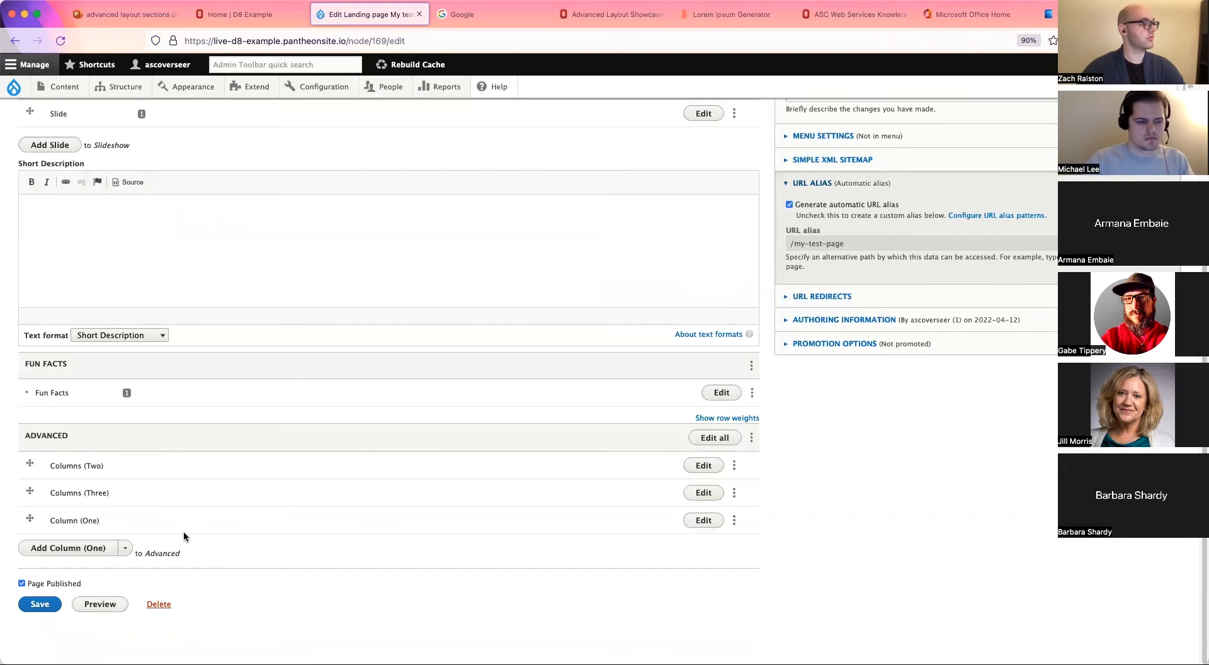
left_click(704, 520)
scroll(361, 594, "down", 3)
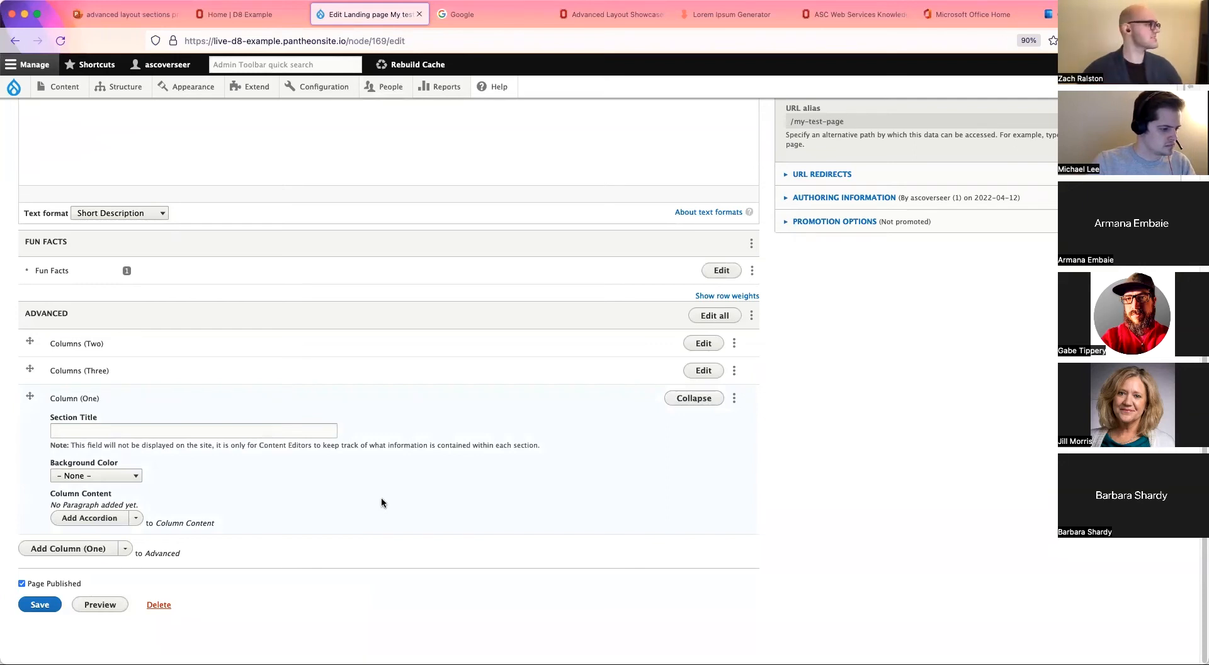
Add two Callout Box – Horizontal paragraphs to the content of the one-column section
left_click(136, 519)
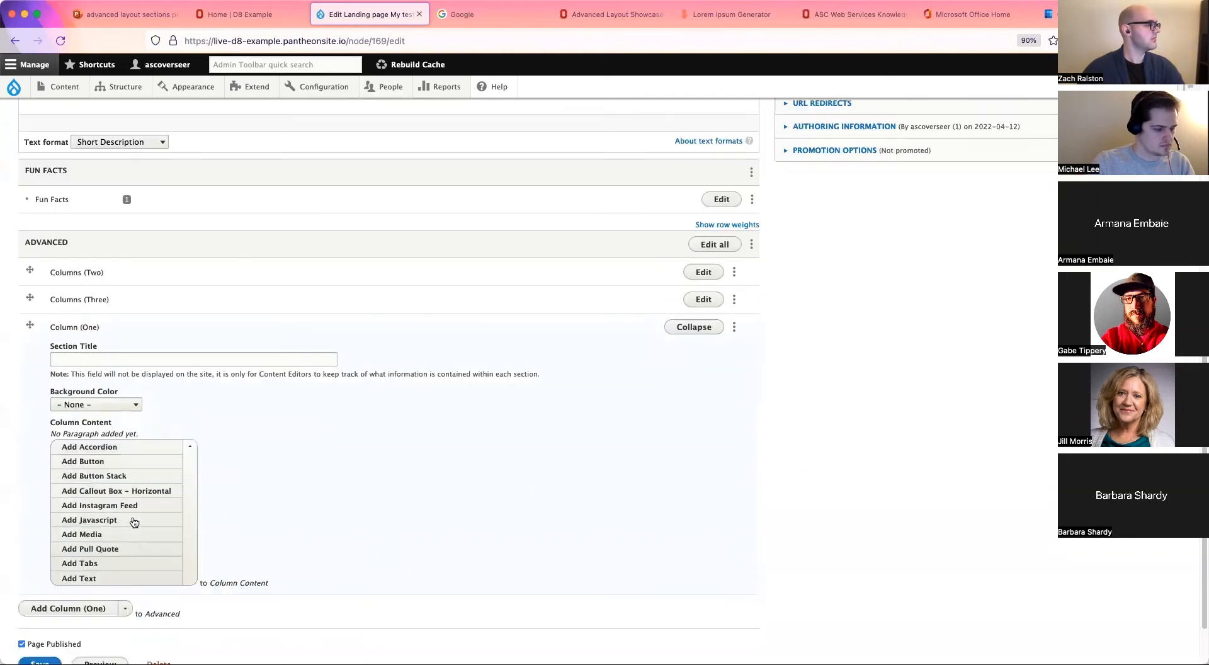
scroll(135, 523, "down", 2)
left_click(132, 444)
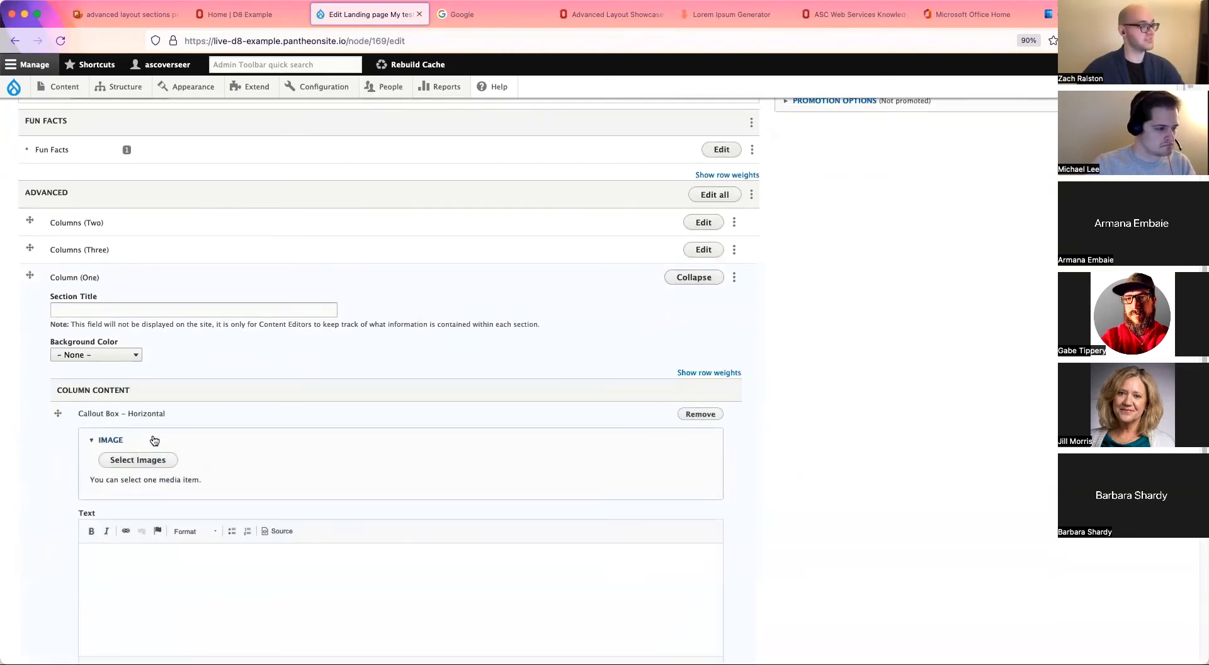
scroll(172, 435, "down", 1)
scroll(171, 435, "down", 14)
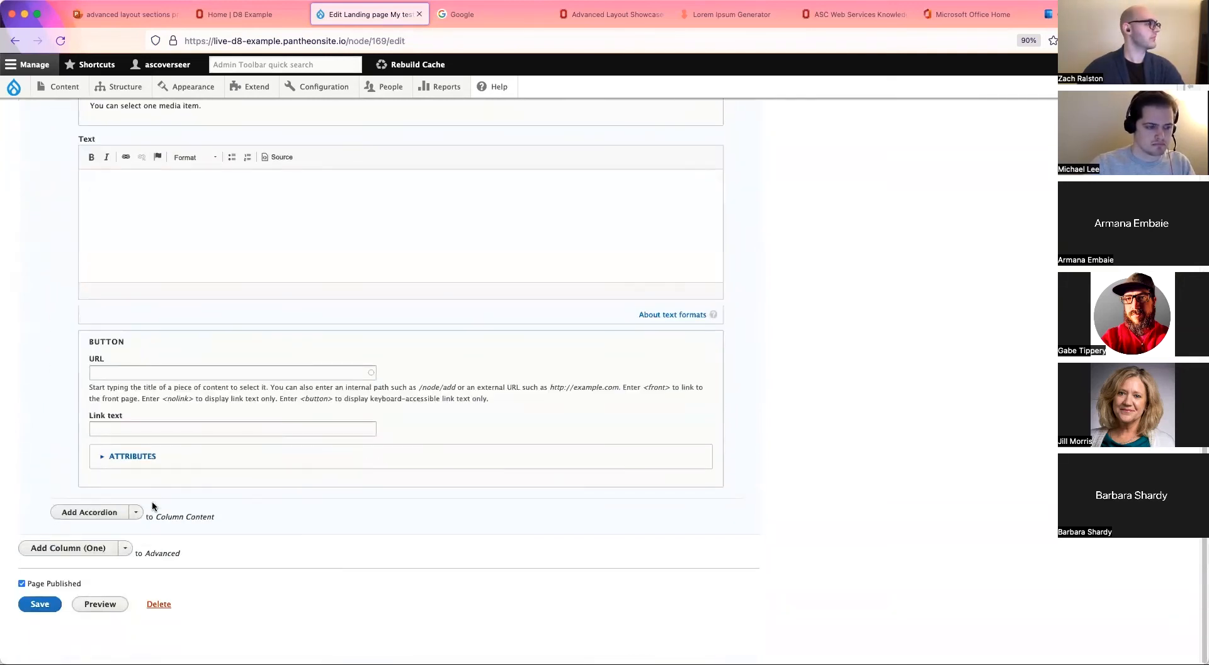
left_click(136, 516)
left_click(124, 564)
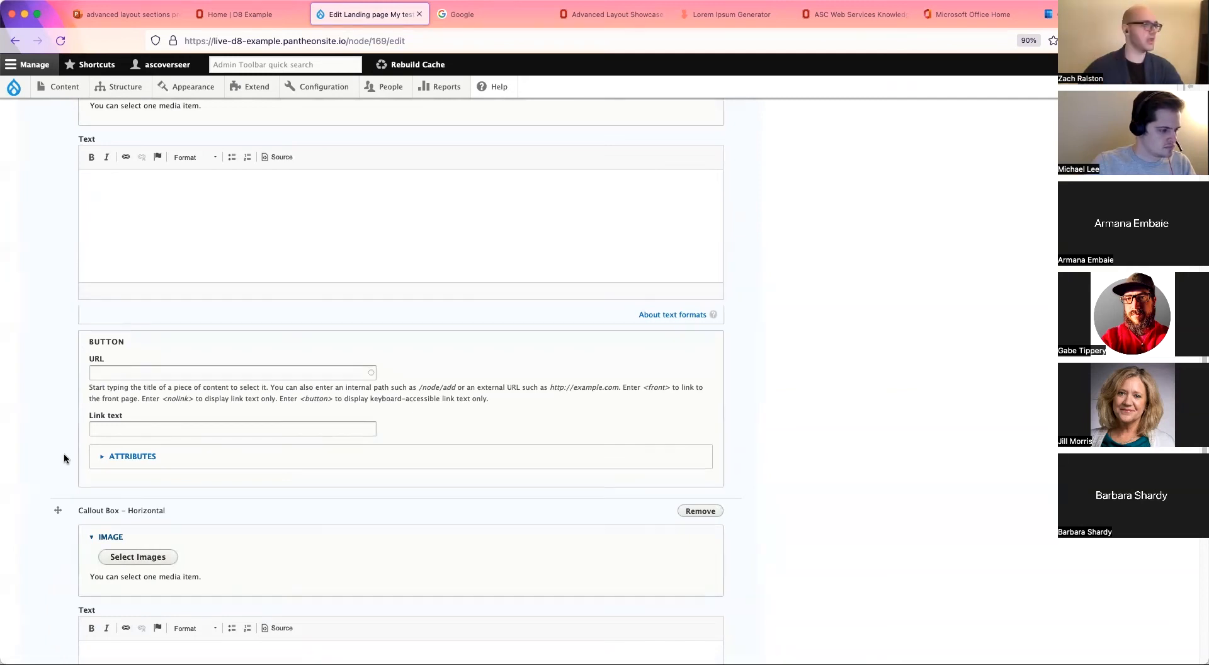
Select music_3821.jpg from page 5 of the media library as the first horizontal callout box's image
scroll(130, 177, "up", 3)
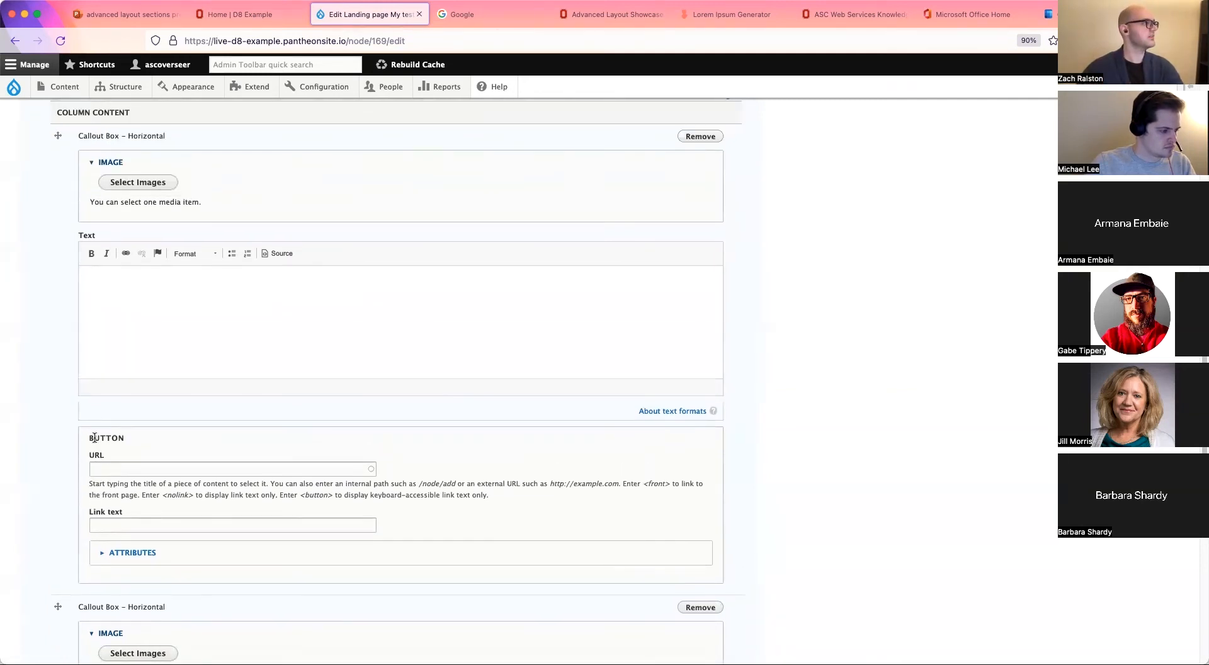
left_click(131, 181)
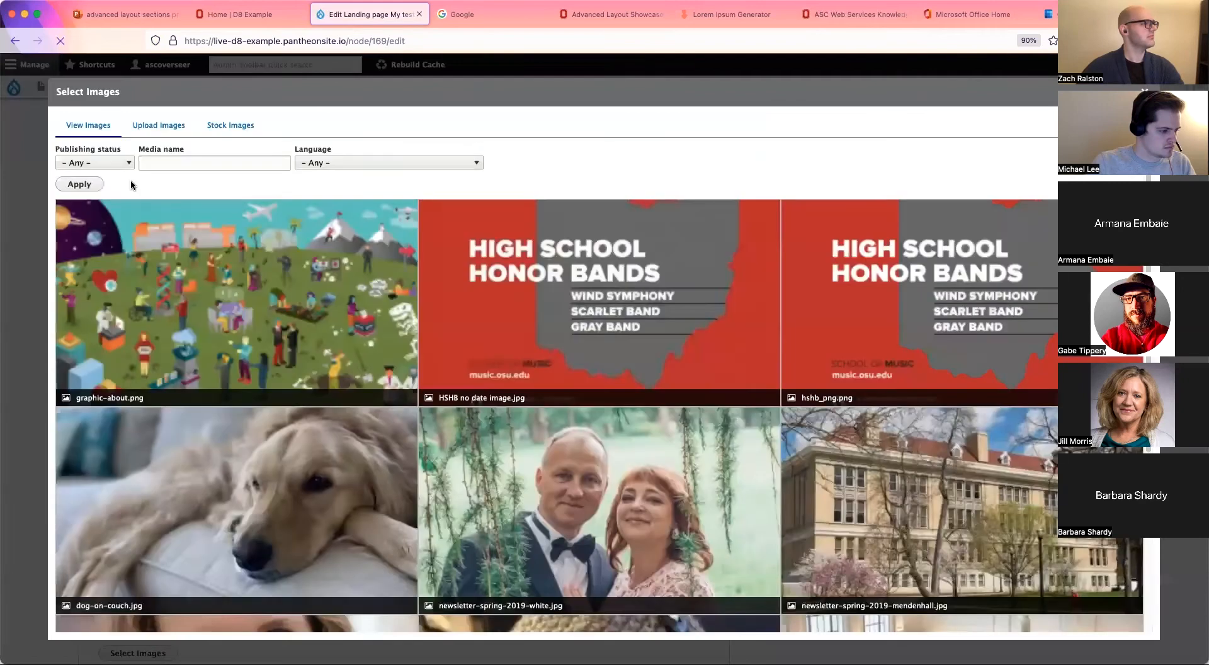
scroll(463, 413, "down", 5)
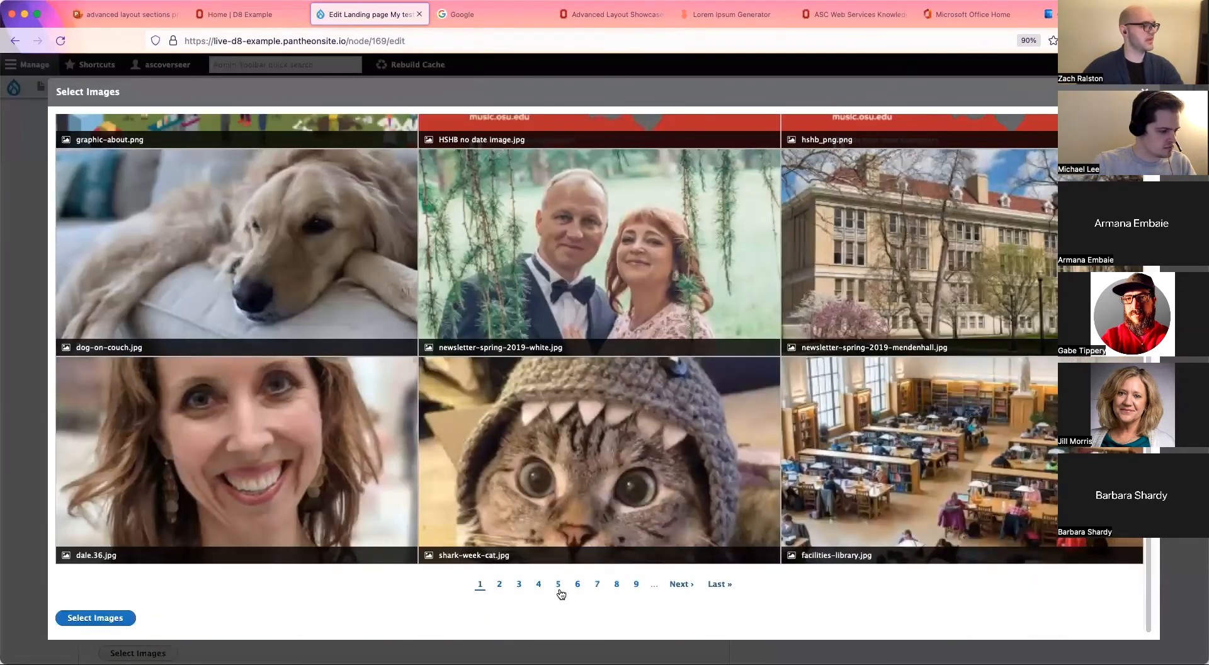
left_click(558, 588)
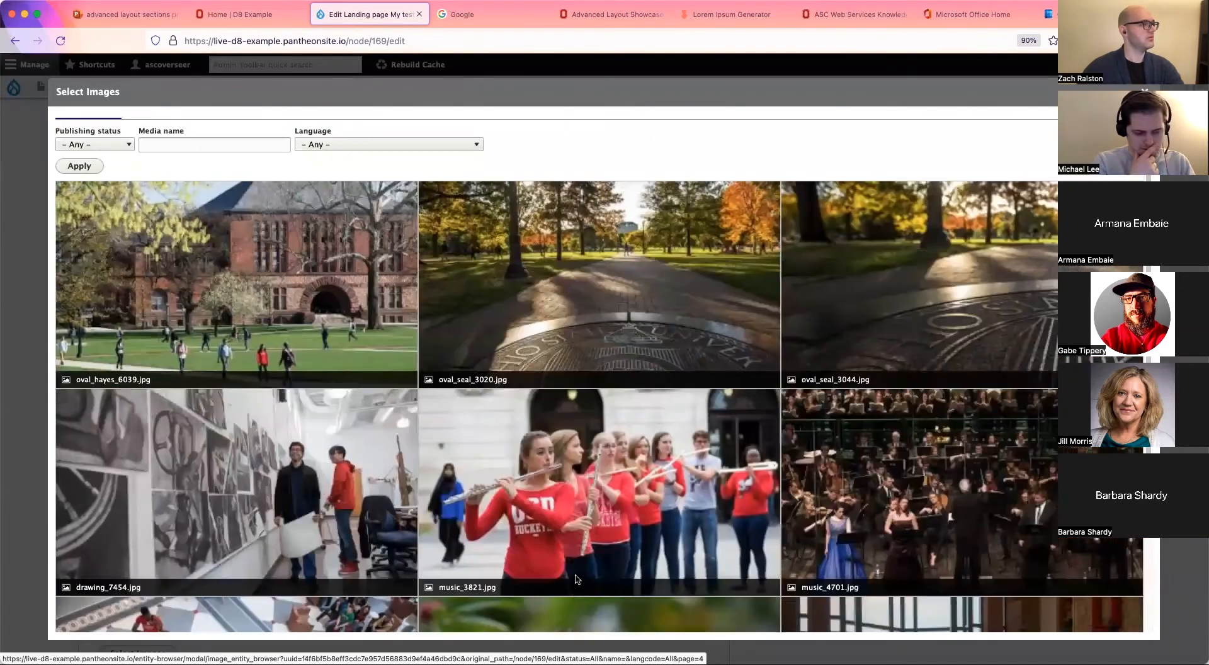
scroll(576, 580, "down", 4)
left_click(526, 273)
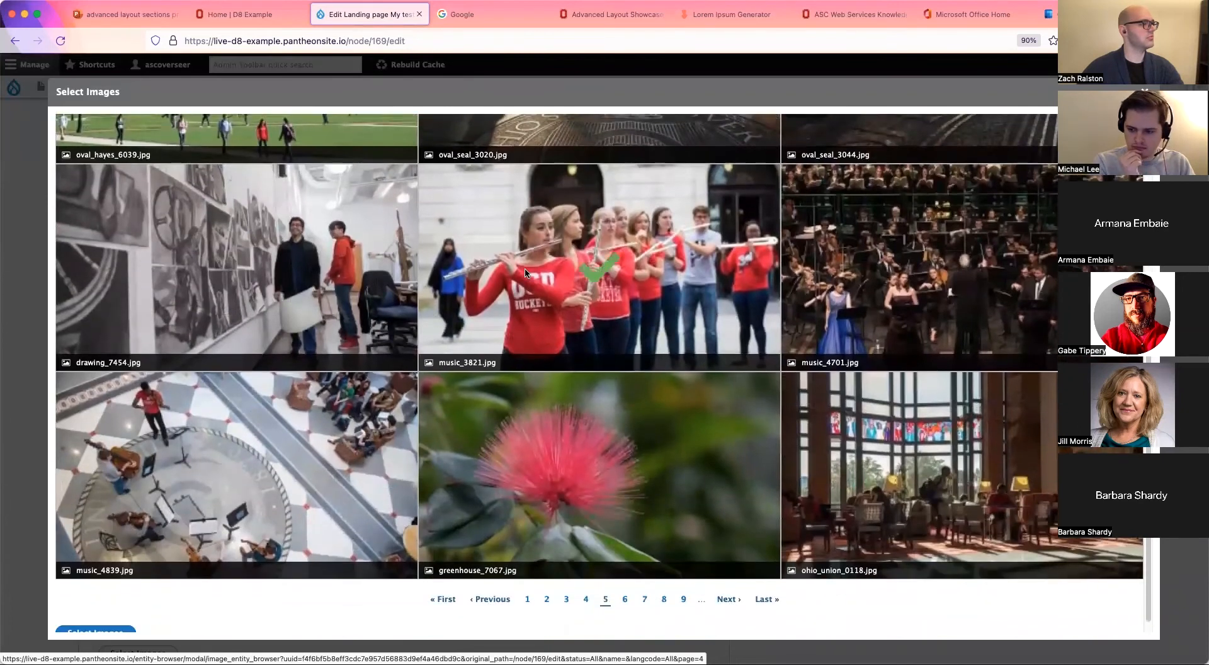
scroll(221, 528, "down", 1)
left_click(123, 621)
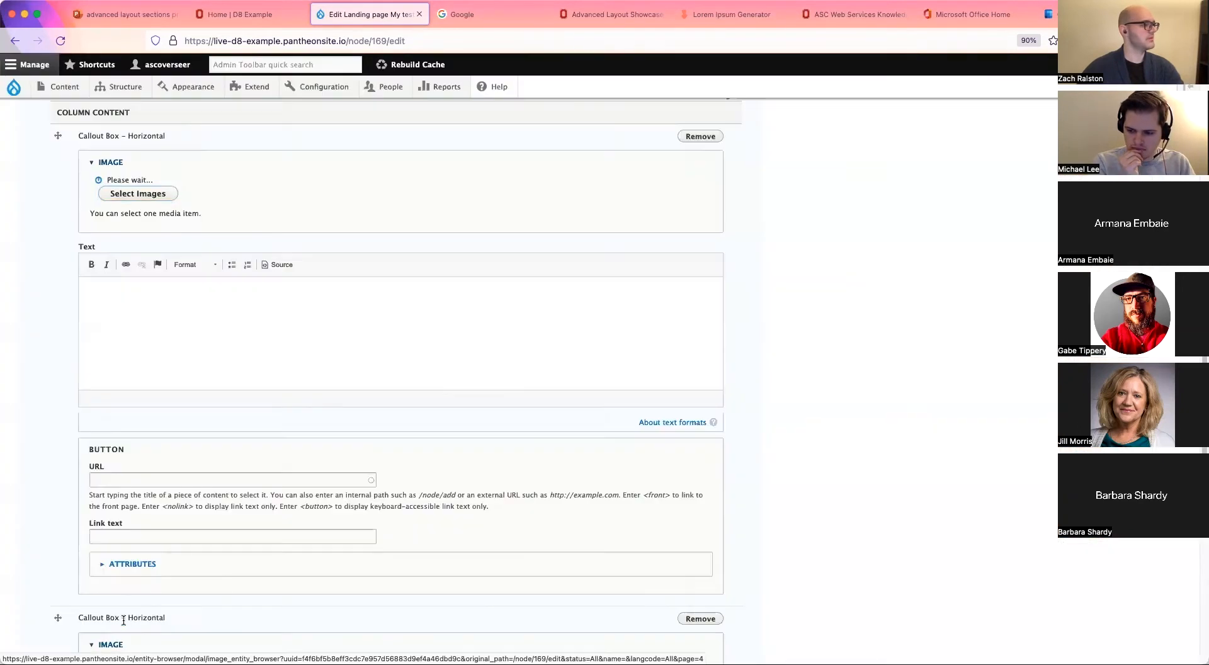
Select music_4701.jpg from page 5 of the media library as the second horizontal callout box's image
scroll(403, 508, "down", 5)
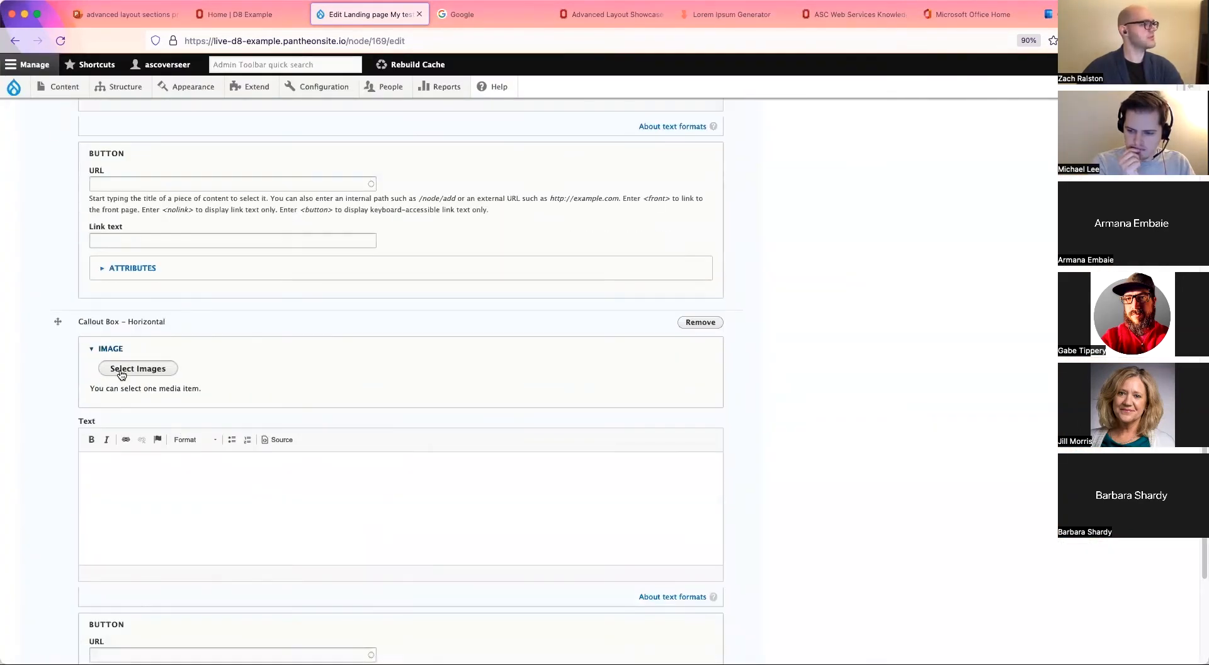
left_click(122, 370)
scroll(535, 526, "down", 1)
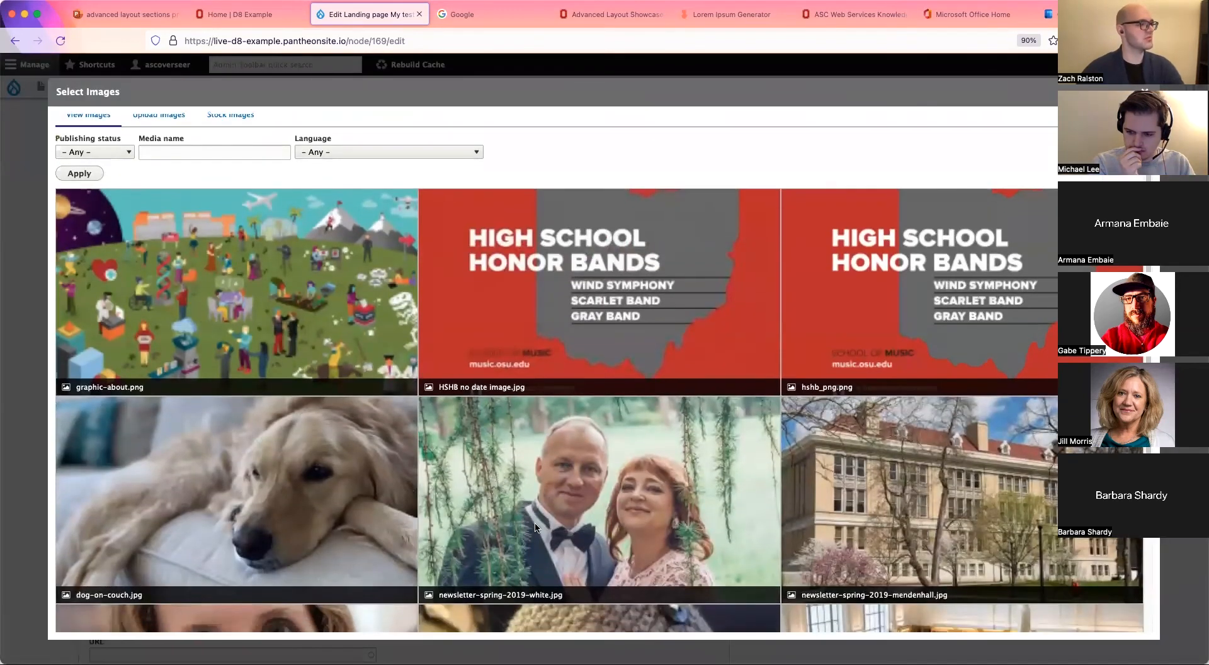
scroll(535, 526, "down", 3)
left_click(561, 600)
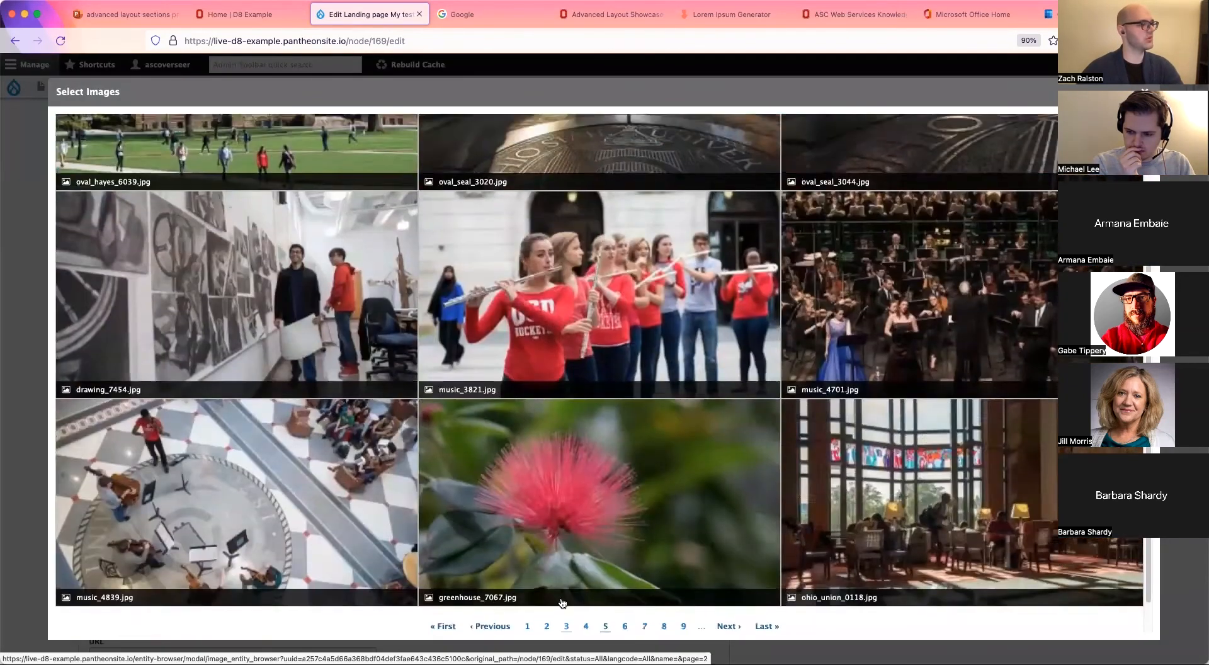
left_click(865, 497)
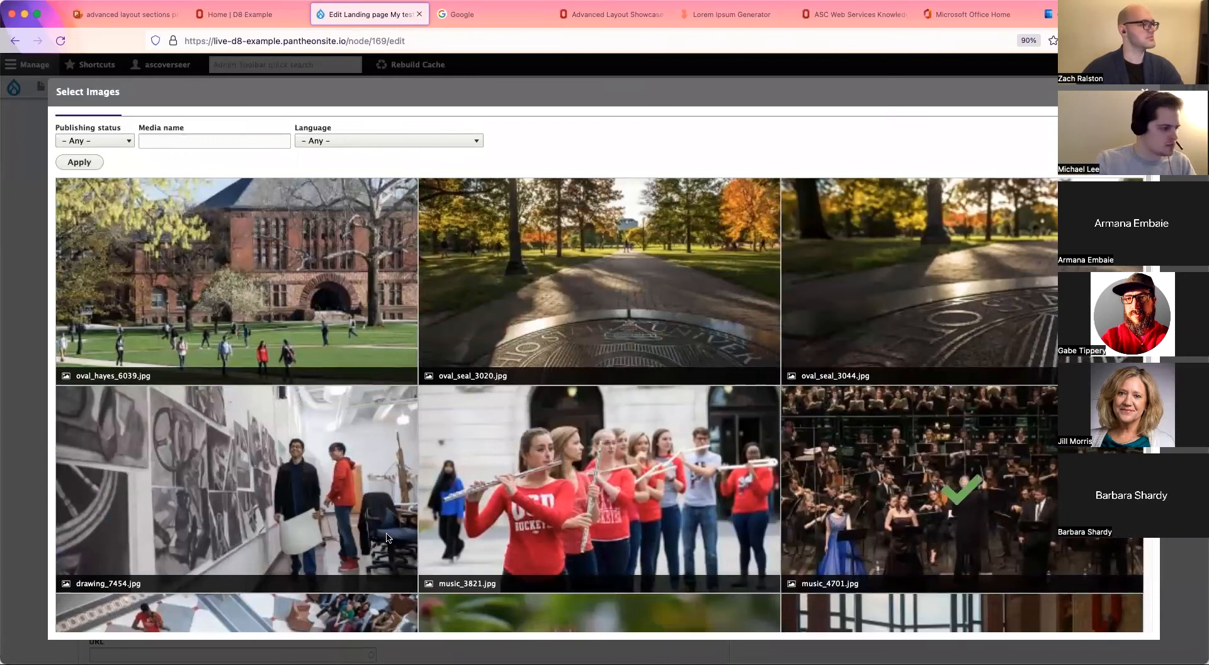
scroll(389, 538, "down", 5)
left_click(95, 623)
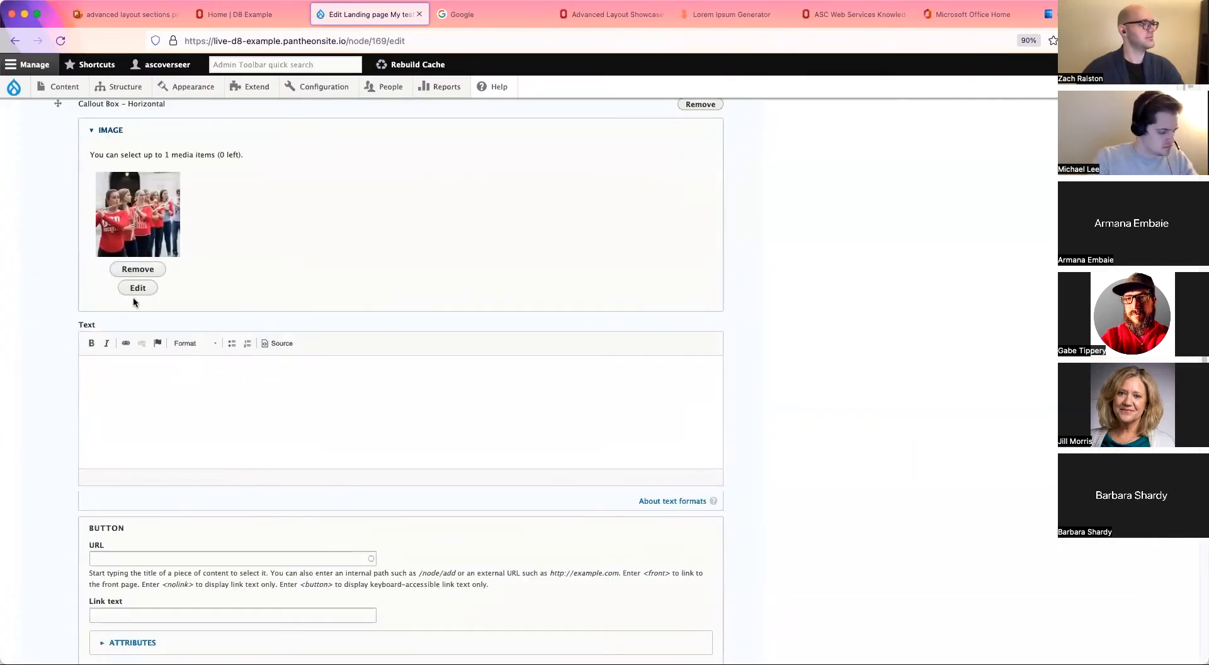
Check the alternative text of both callout box images in their edit dialogs, closing each without saving
left_click(134, 291)
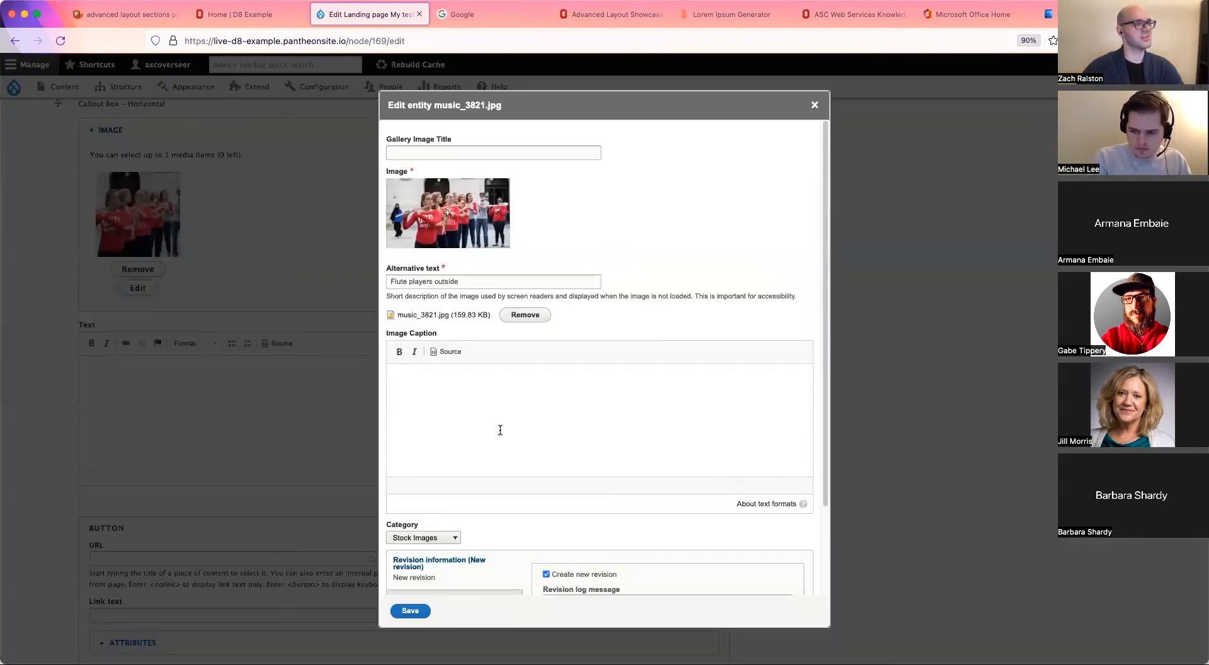
left_click(815, 106)
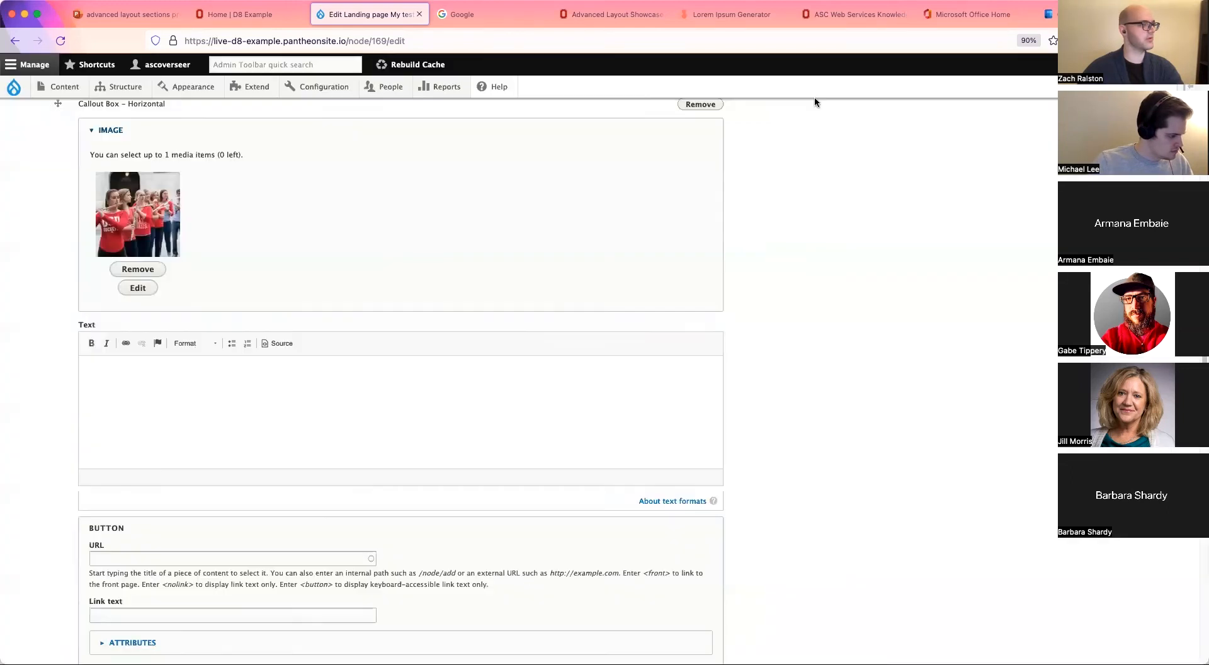
scroll(330, 456, "down", 6)
left_click(140, 477)
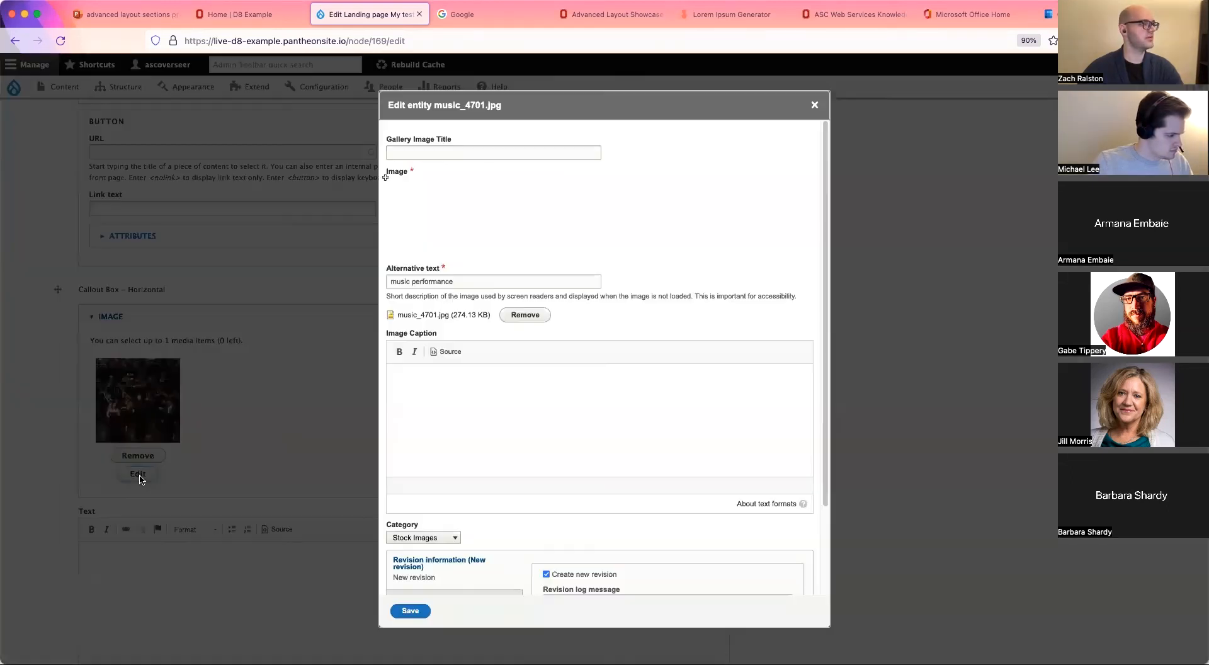
left_click(548, 284)
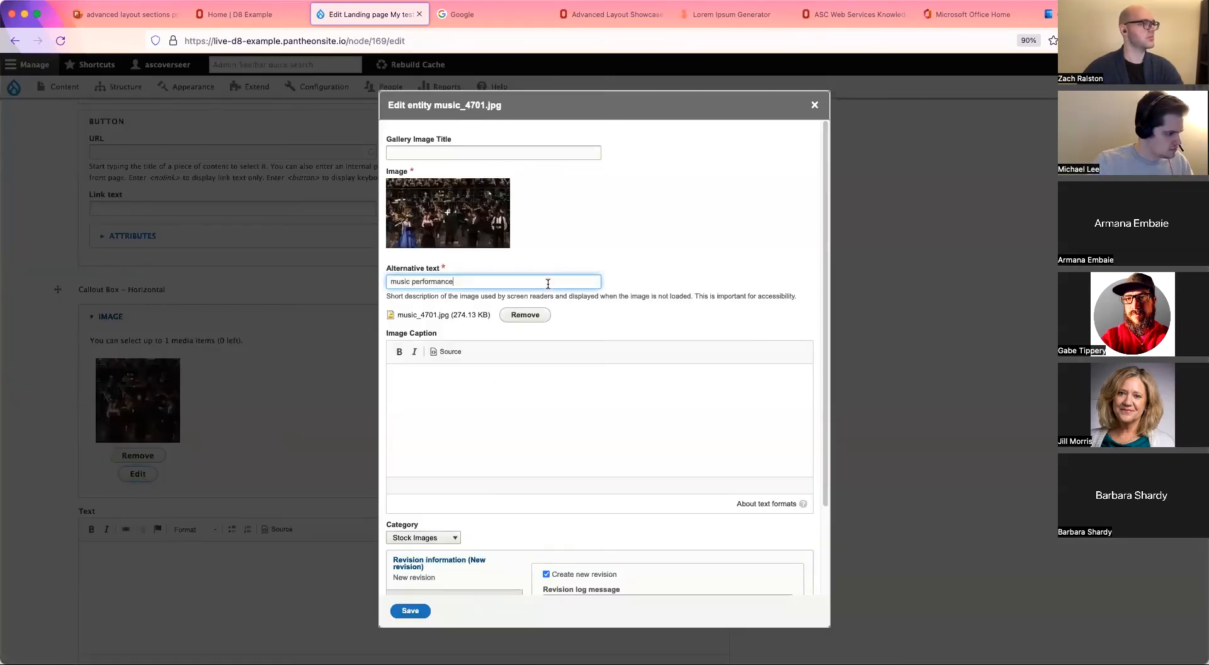
left_click(813, 106)
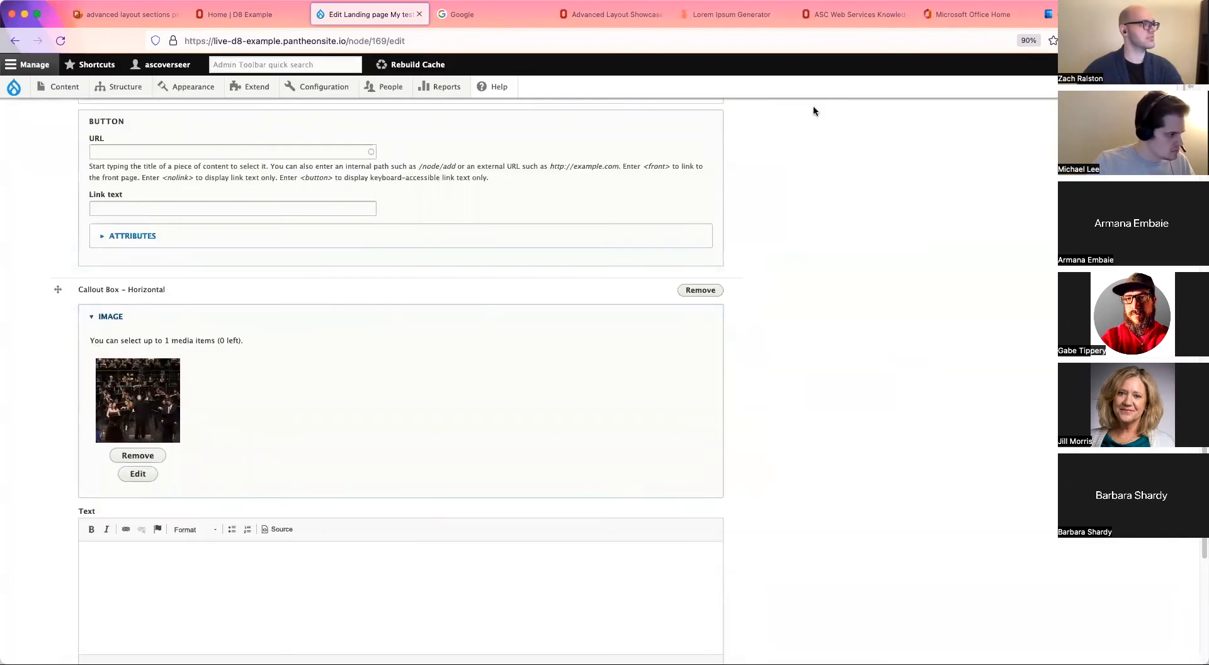
Switch to the Lorem Ipsum Generator and copy its first two generated paragraphs
scroll(240, 493, "down", 5)
scroll(240, 493, "up", 2)
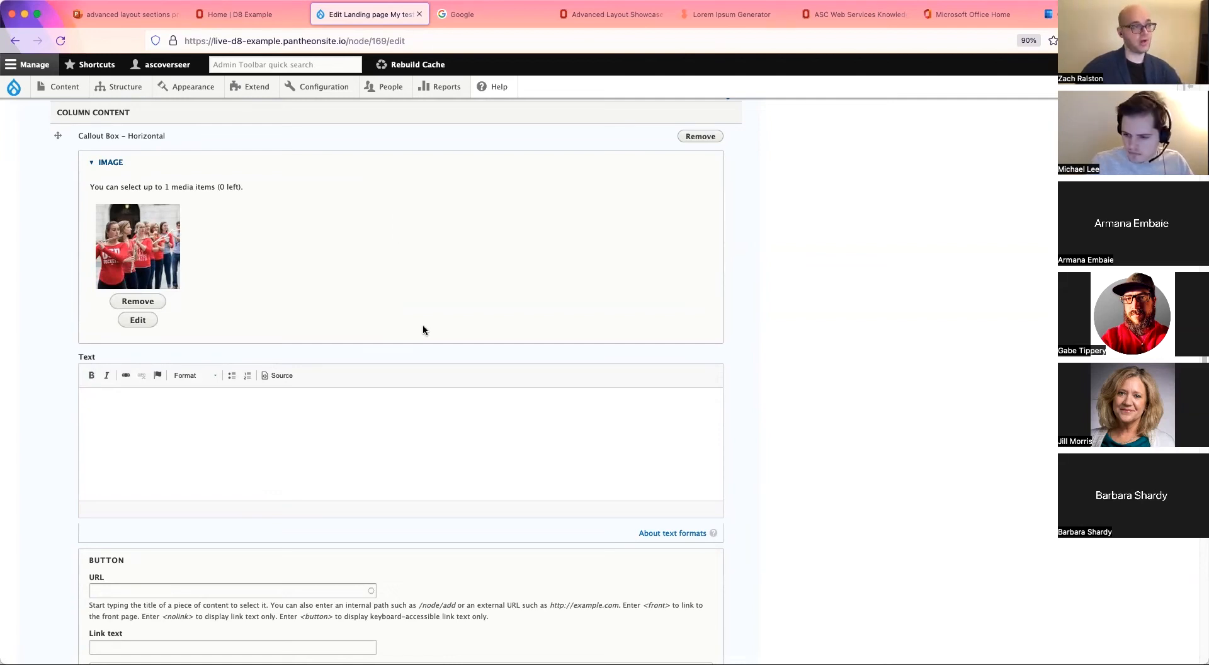
left_click(724, 26)
left_click(521, 259)
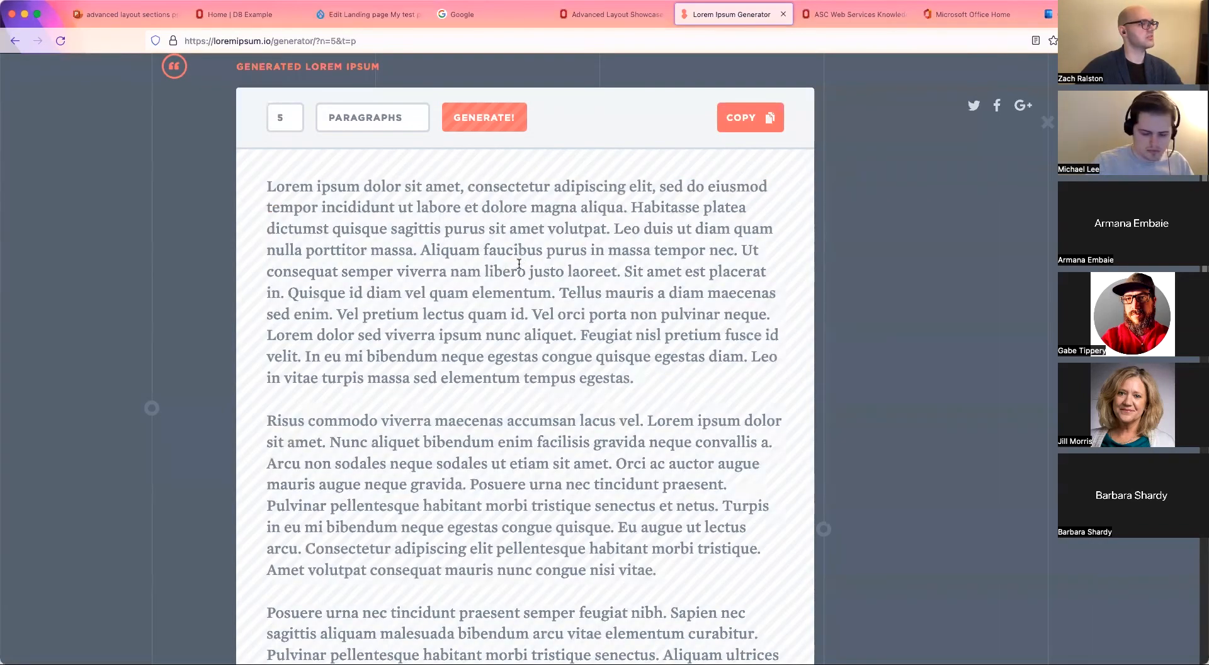
scroll(518, 264, "up", 2)
left_click_drag(265, 209, 690, 599)
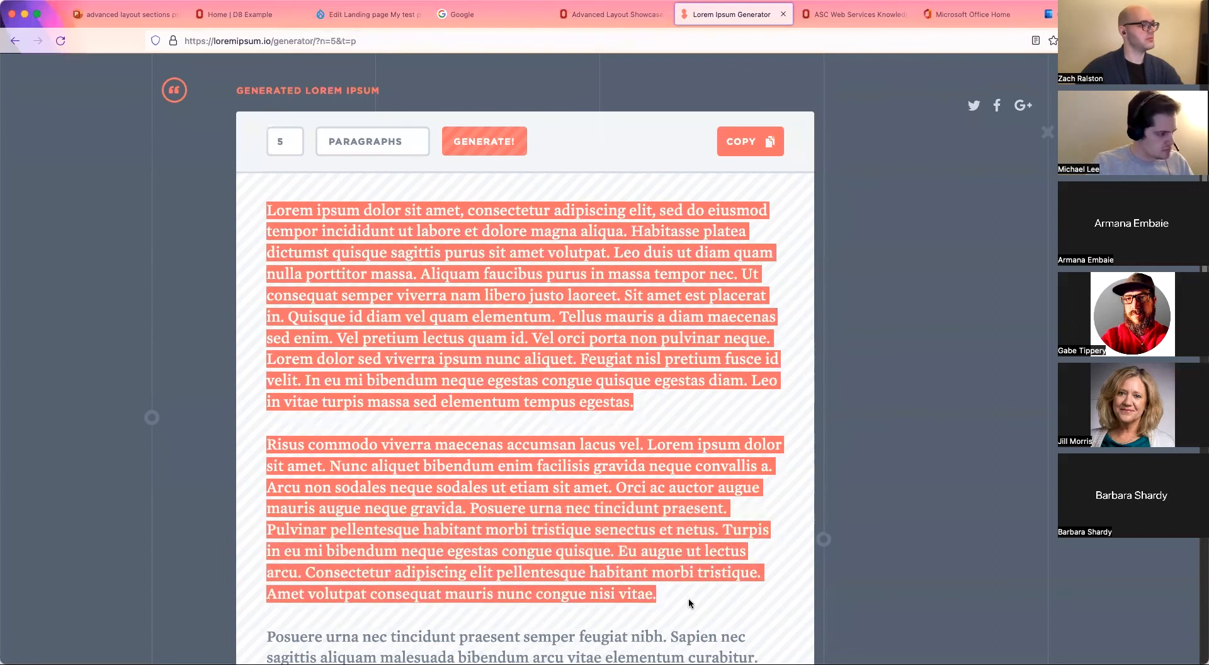
right_click(419, 461)
left_click(427, 465)
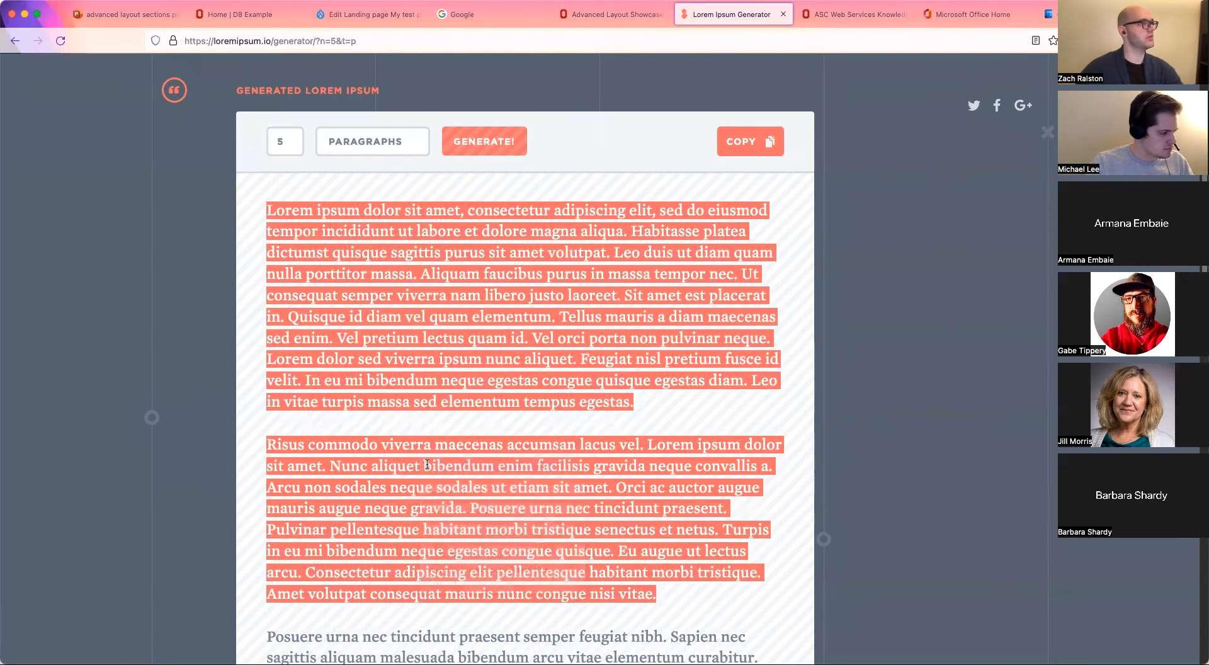
Return to the landing page form and paste the two copied paragraphs into the first horizontal callout box's text
left_click(392, 16)
scroll(292, 427, "down", 2)
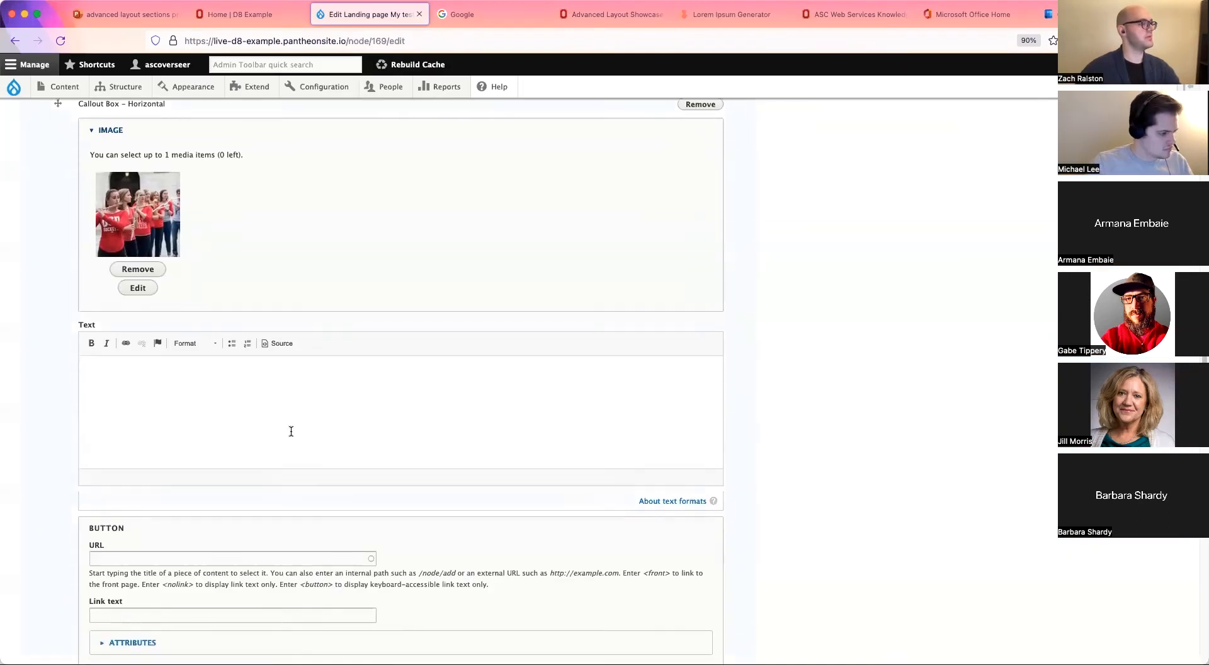
left_click(283, 392)
key("super+v")
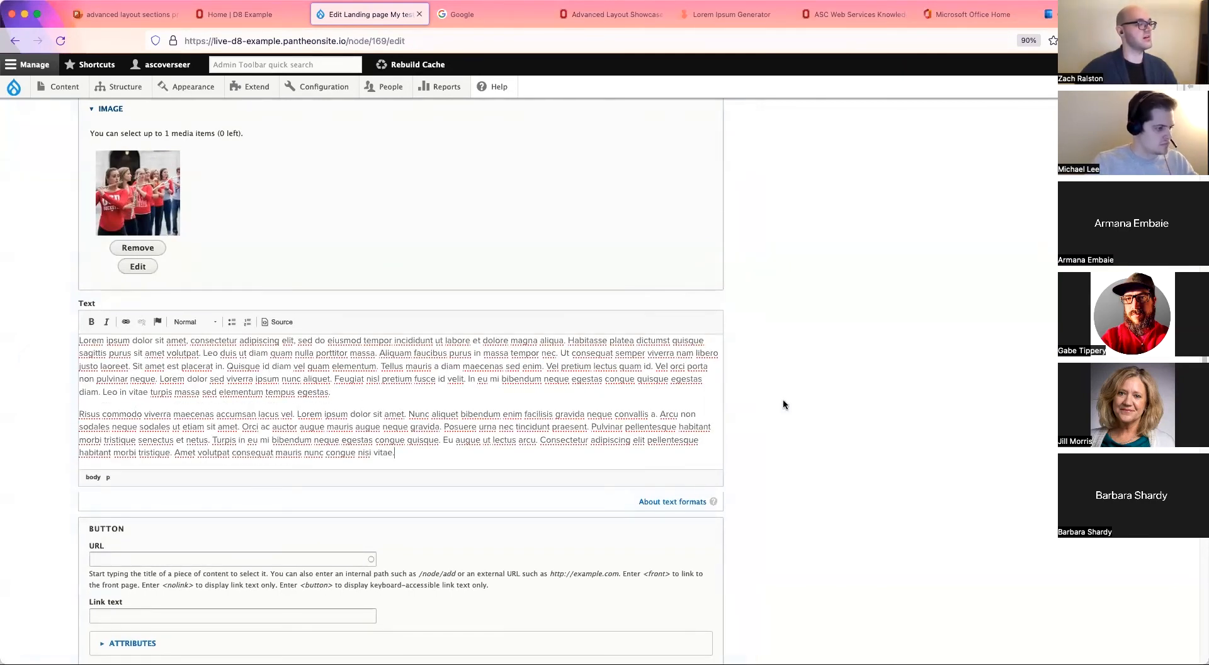
Switch to the Lorem Ipsum Generator and copy the third and fourth generated paragraphs
scroll(781, 401, "down", 5)
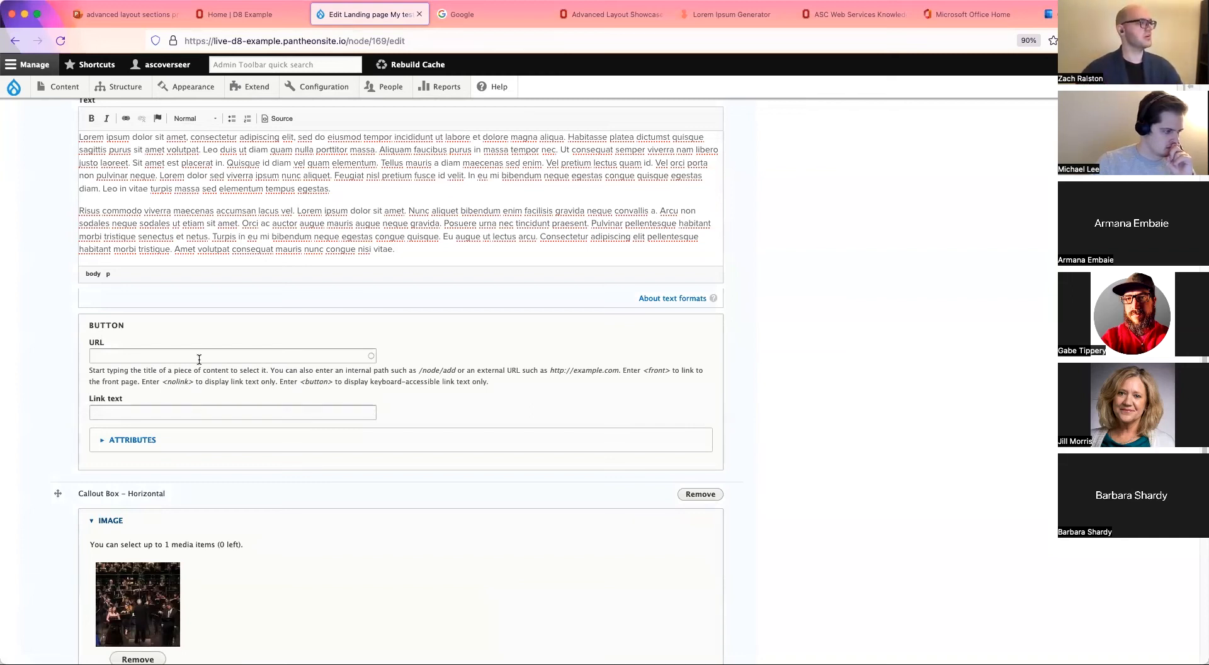
scroll(319, 371, "down", 5)
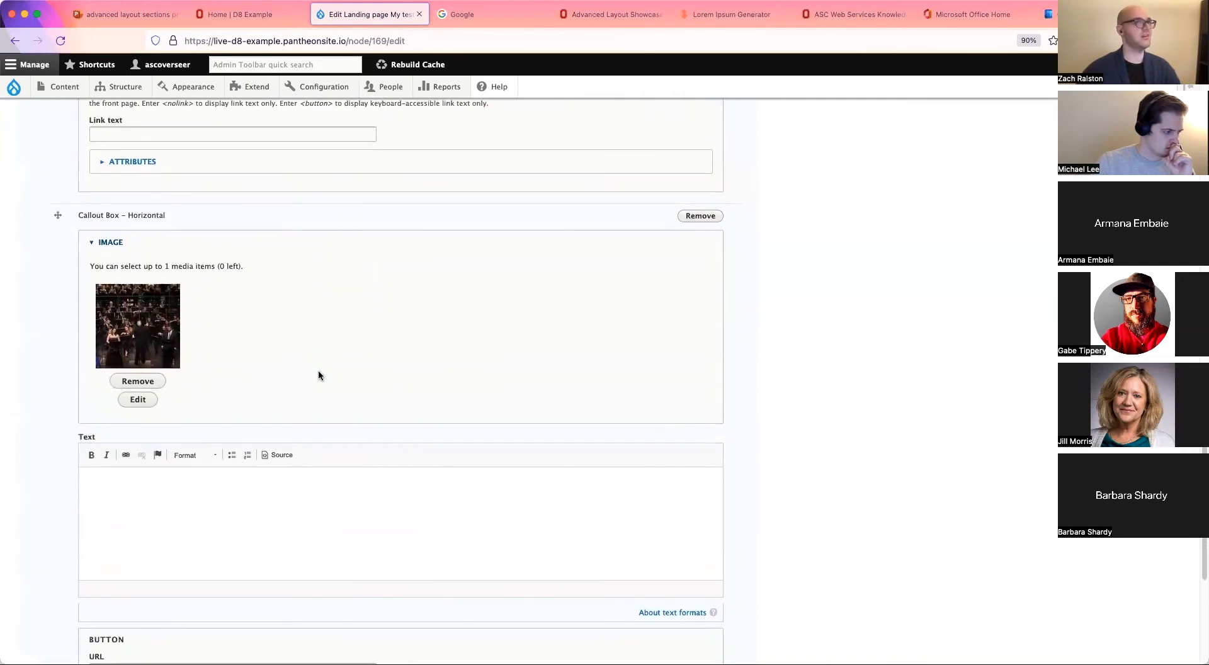
scroll(318, 371, "down", 2)
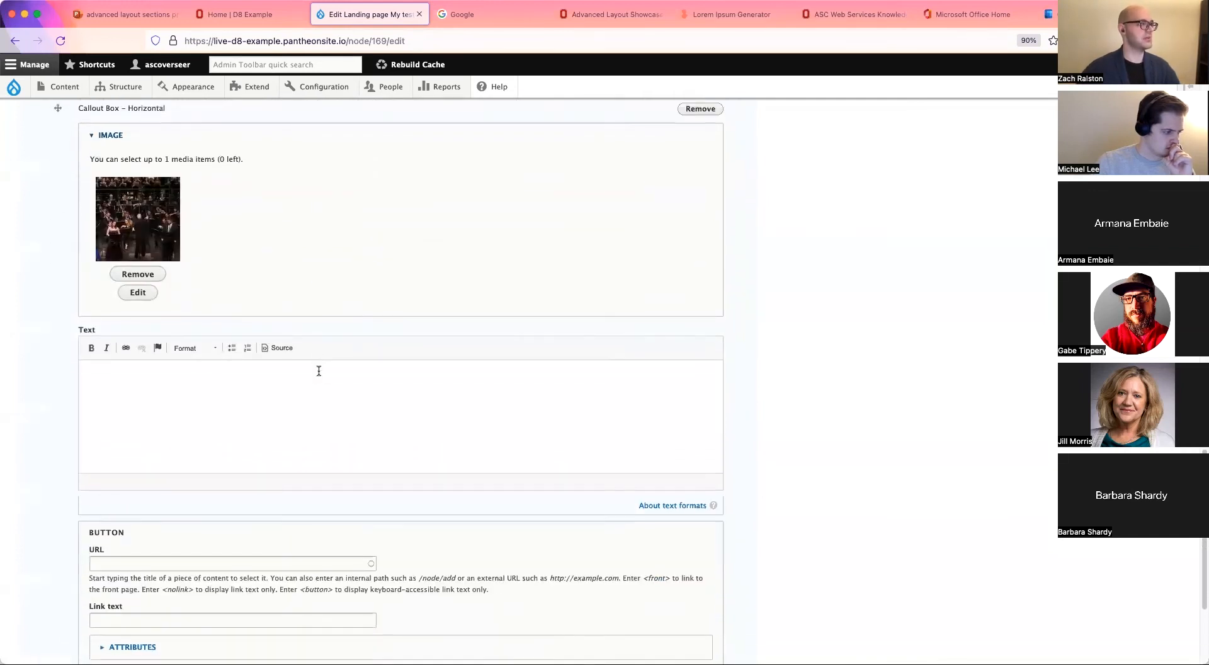
left_click(693, 18)
scroll(376, 422, "down", 3)
scroll(376, 422, "down", 4)
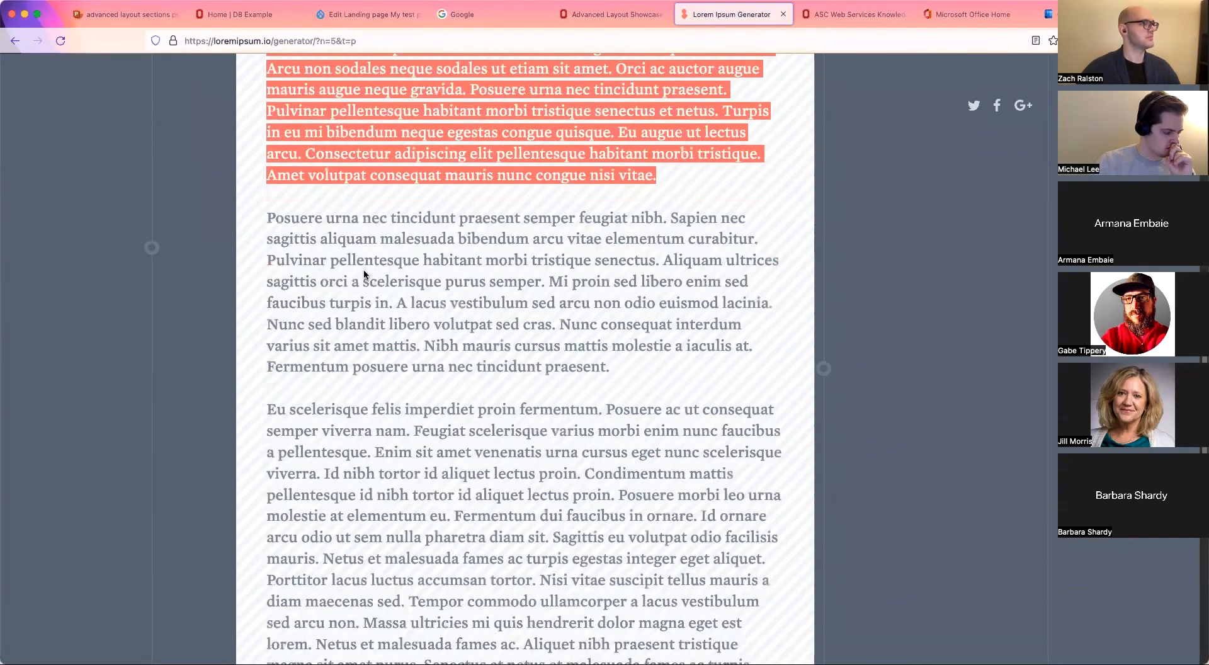
left_click_drag(265, 214, 640, 621)
scroll(588, 384, "down", 1)
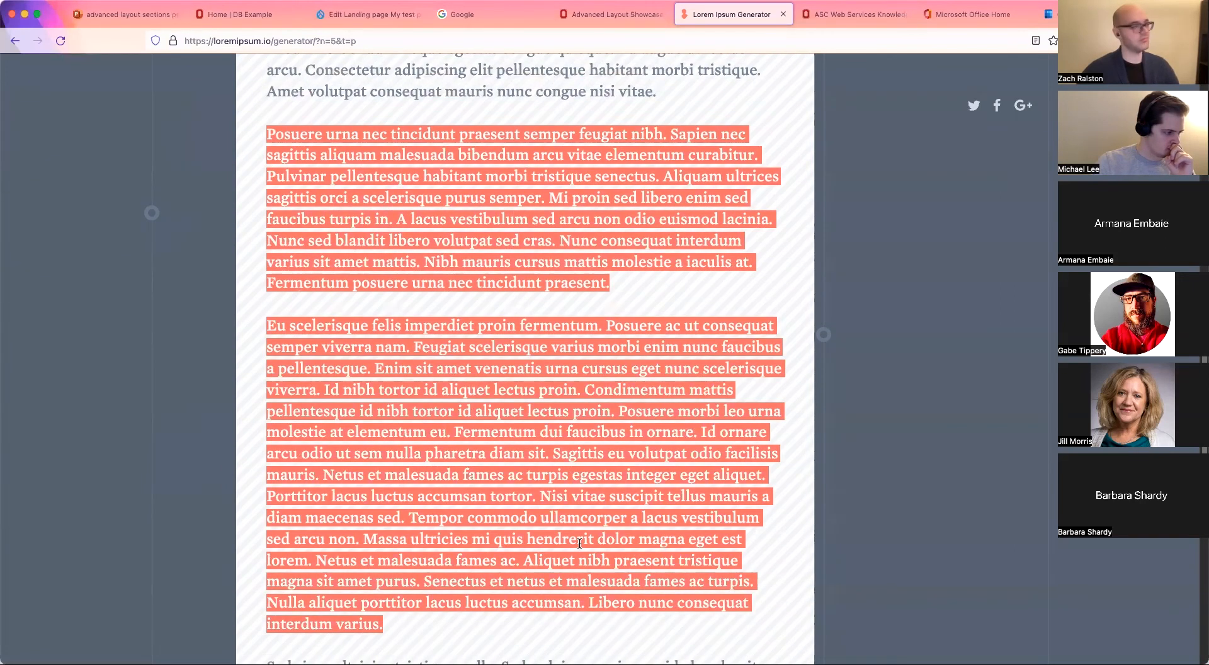
Return to the landing page form and paste the third and fourth paragraphs into the second horizontal callout box's text
left_click(388, 21)
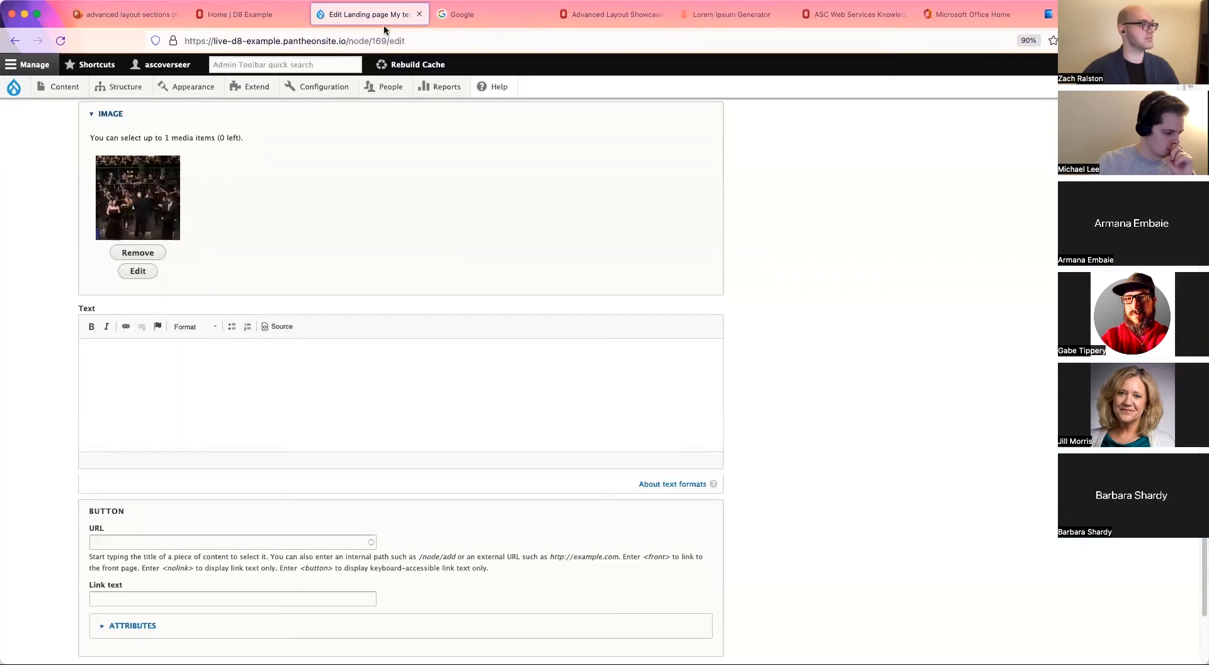
left_click(194, 364)
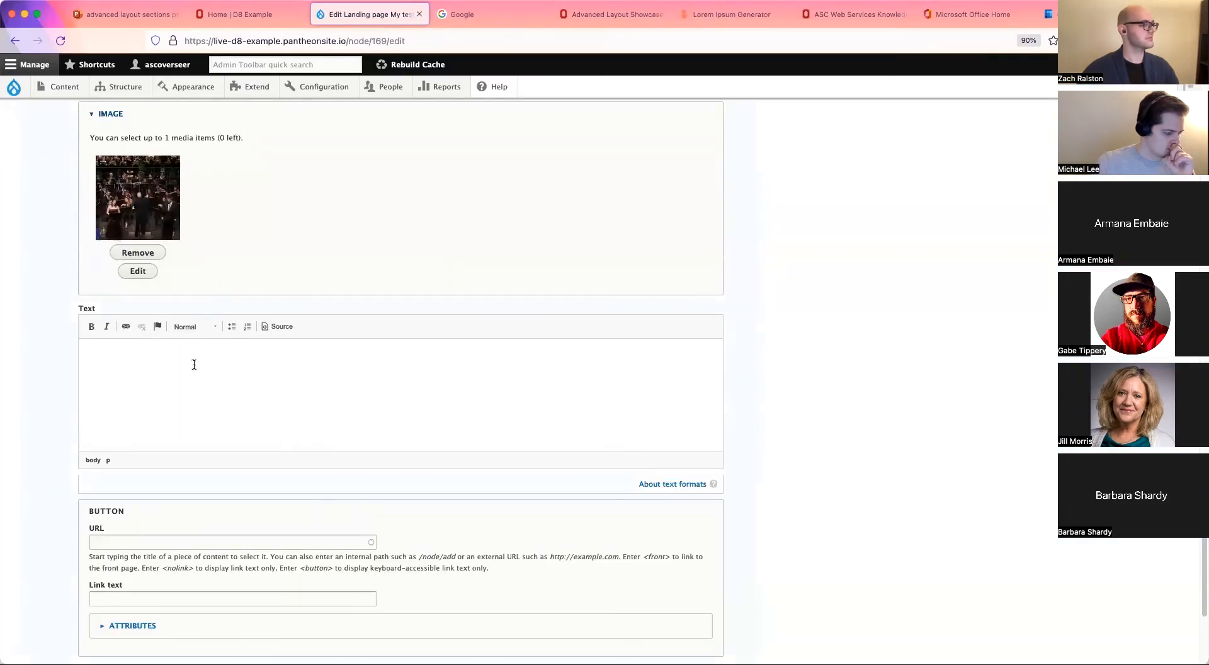
key("ctrl+v")
Save the landing page and cycle through both horizontal callout boxes in the published one-column section
scroll(141, 489, "down", 5)
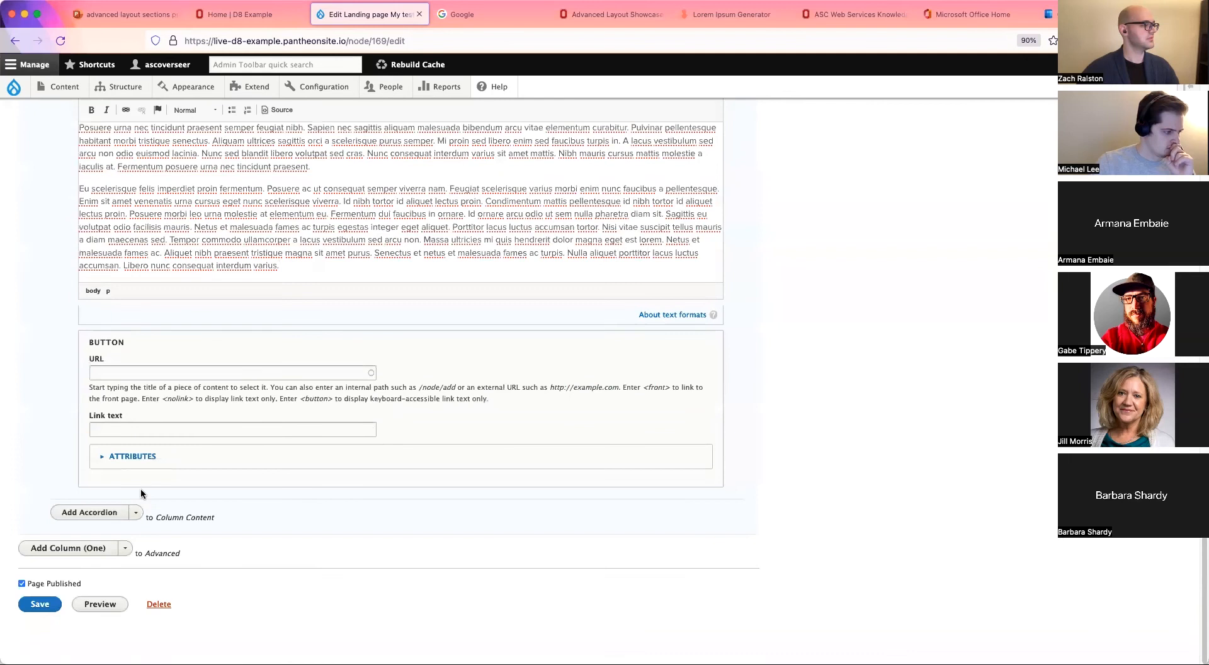
left_click(37, 605)
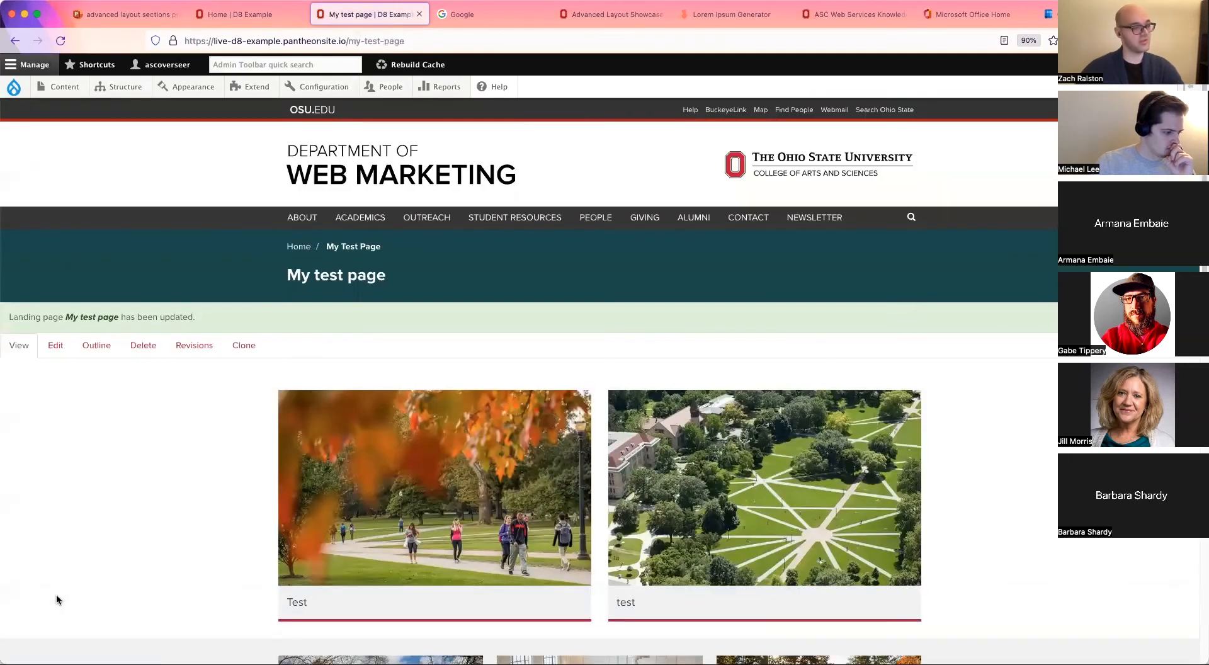
scroll(59, 596, "down", 6)
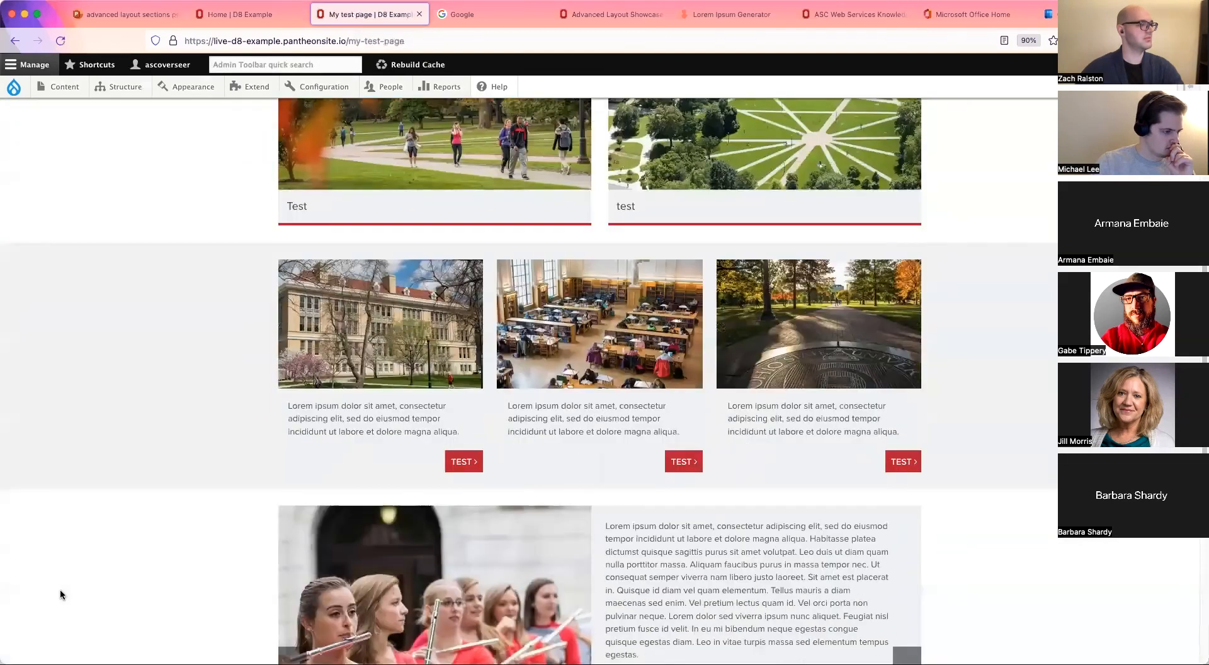
scroll(60, 595, "down", 6)
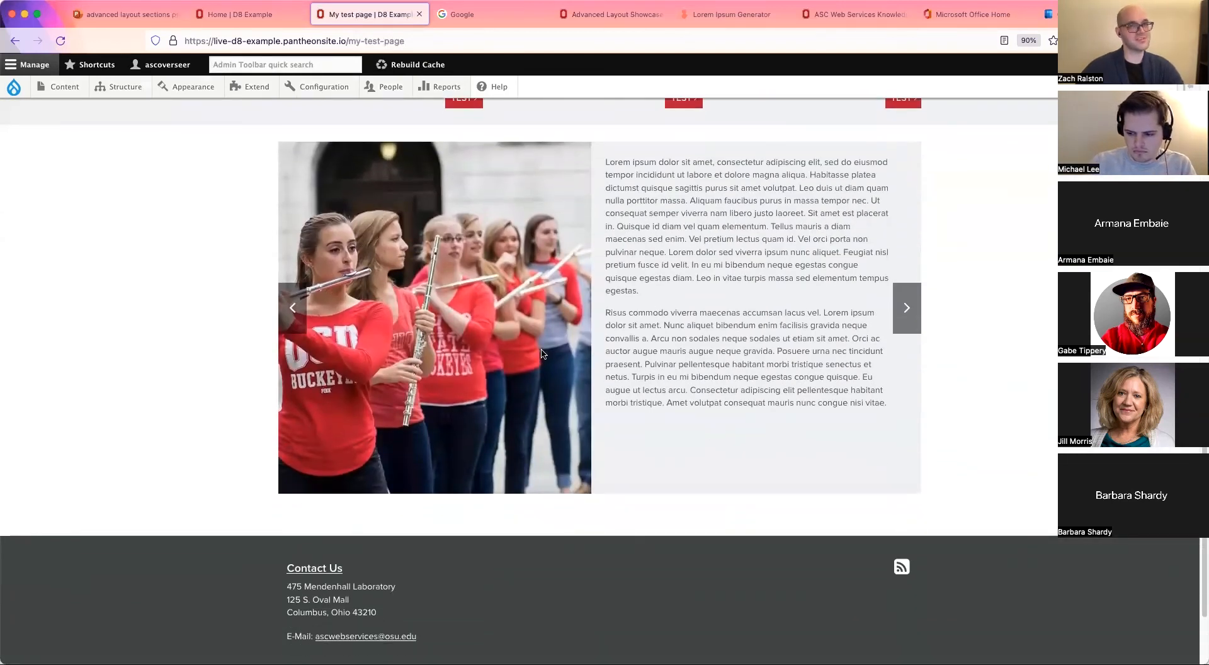
scroll(618, 337, "up", 2)
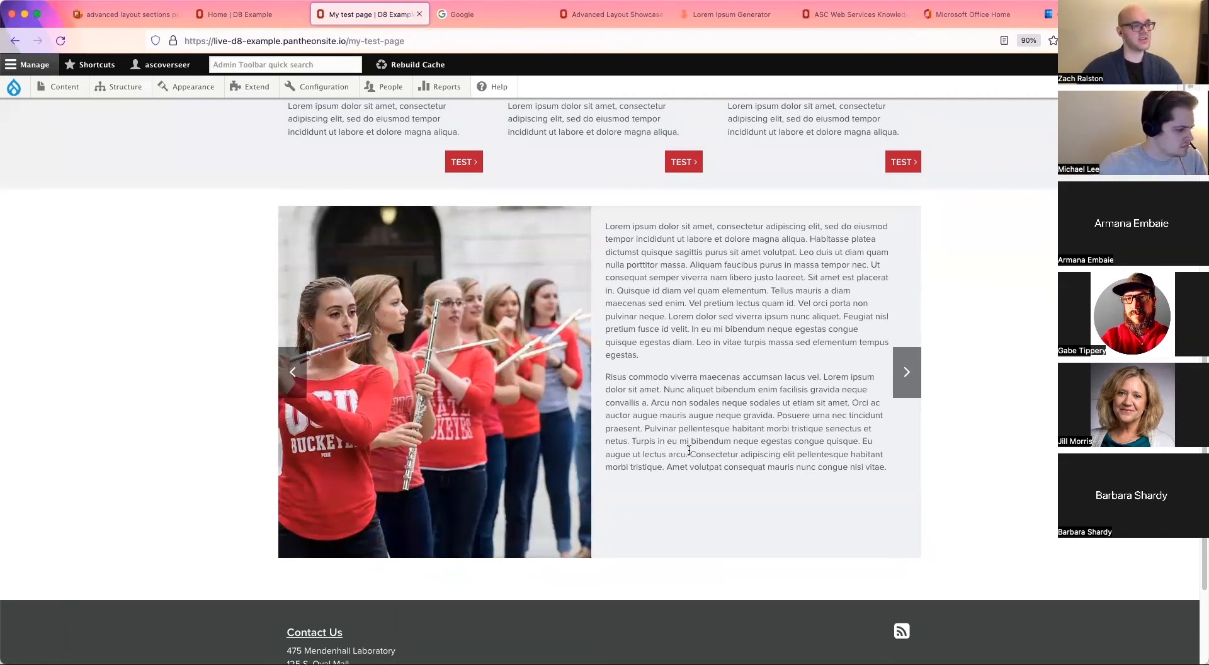
left_click(902, 392)
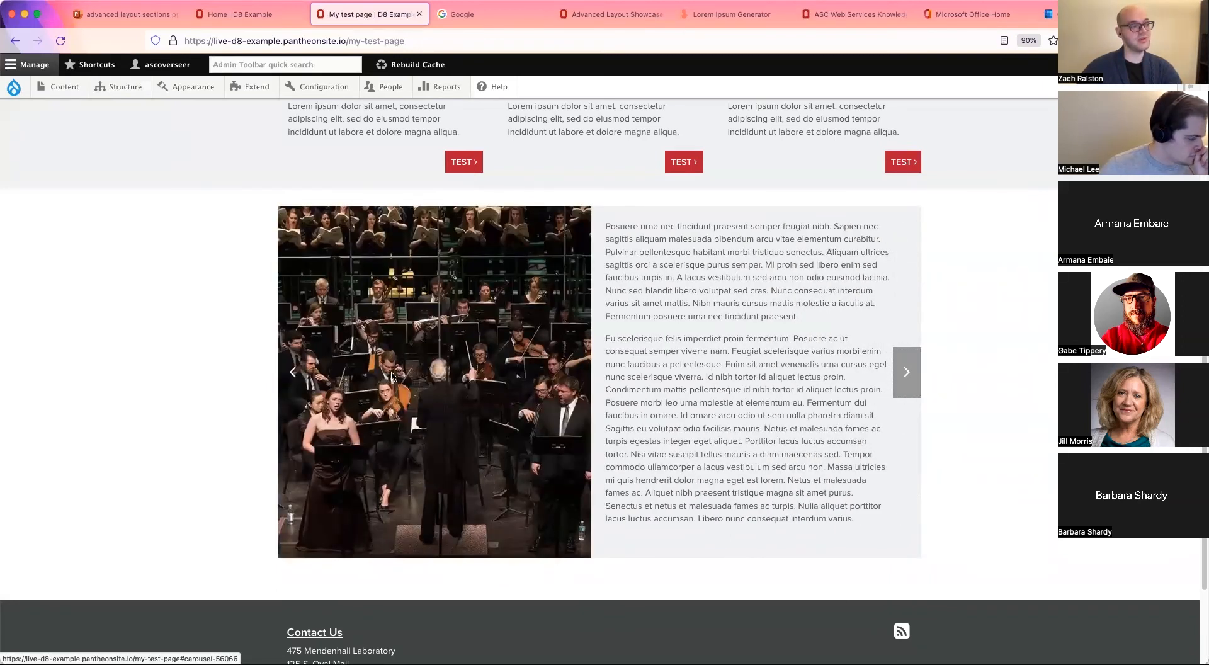
left_click(905, 374)
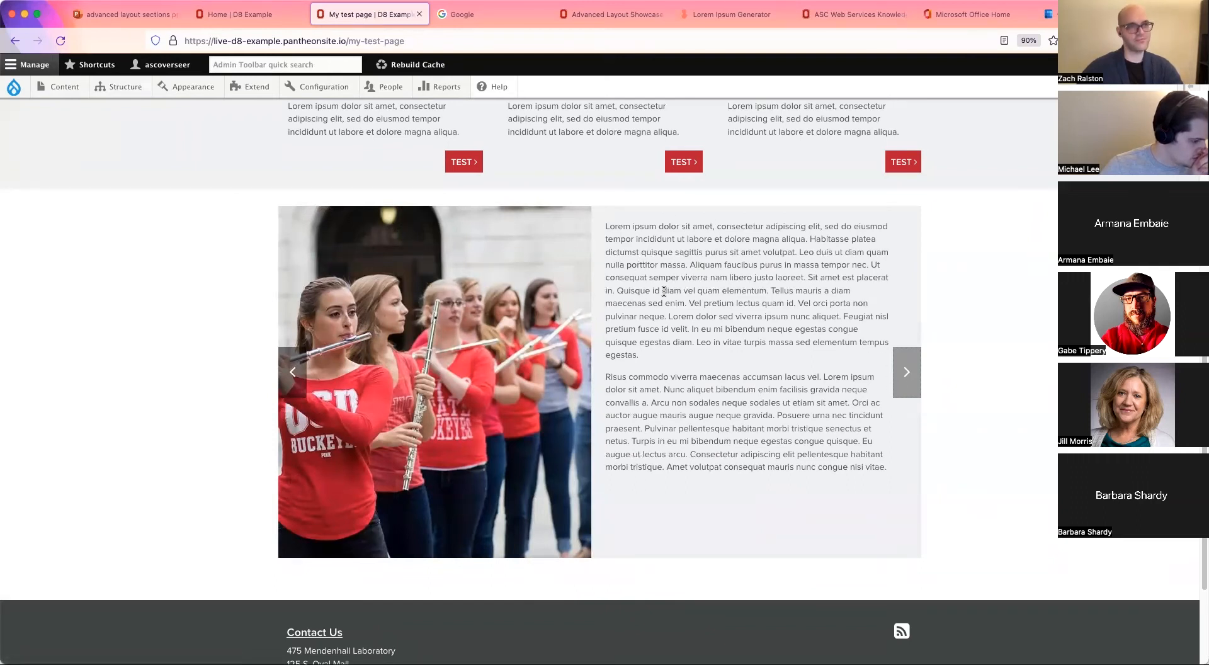
scroll(187, 311, "down", 2)
Reopen the landing page for editing and expand the existing slide in the slideshow section
scroll(187, 312, "up", 15)
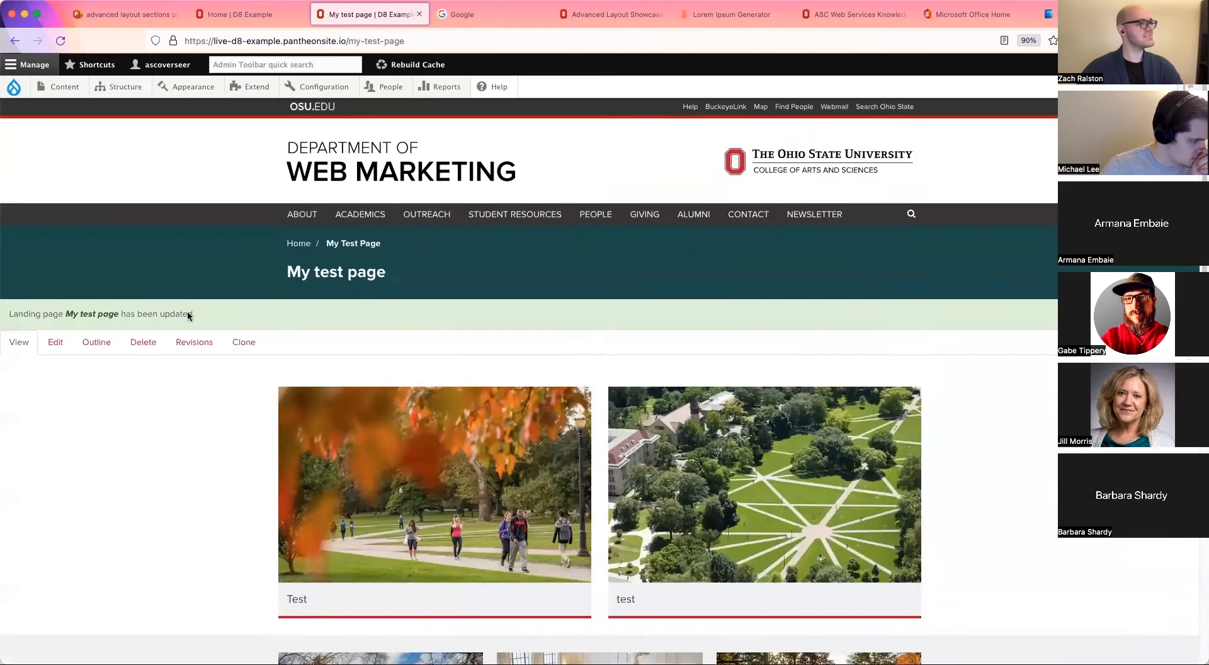
left_click(52, 353)
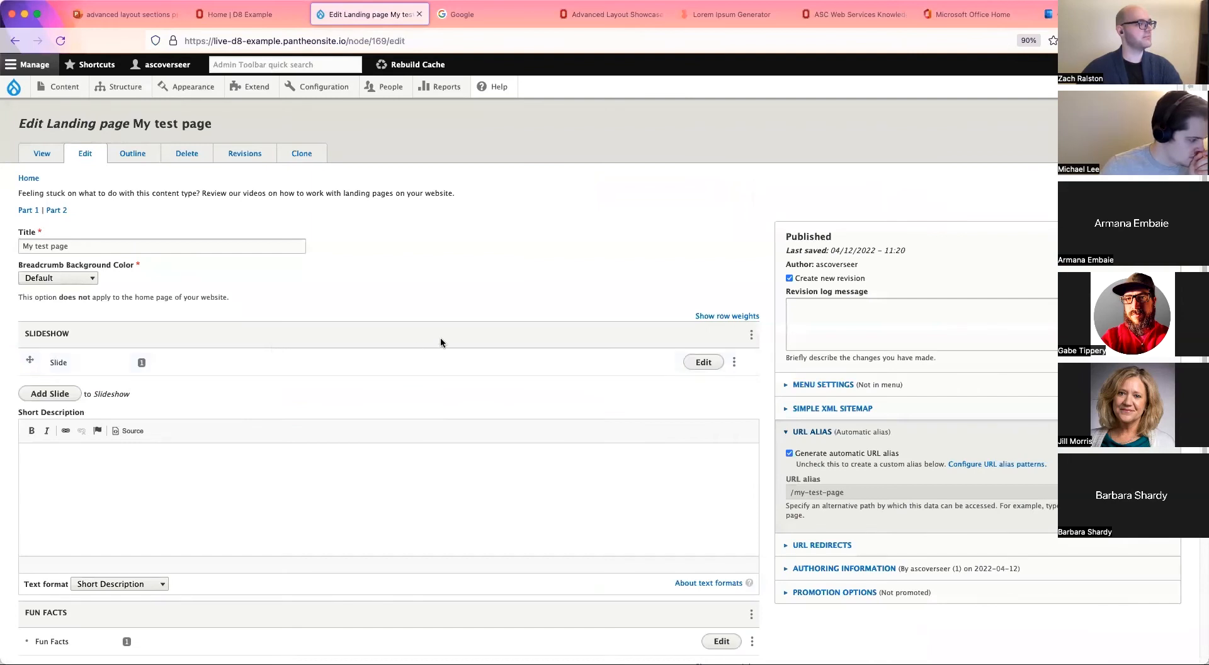
scroll(403, 343, "down", 5)
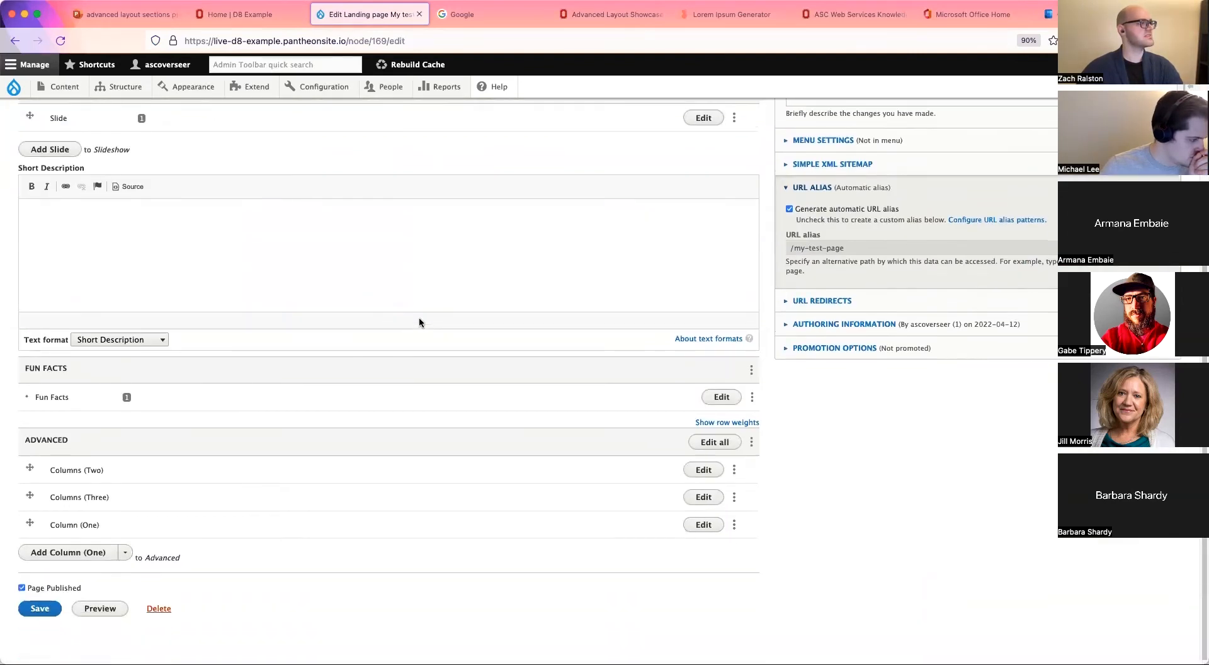
left_click(703, 178)
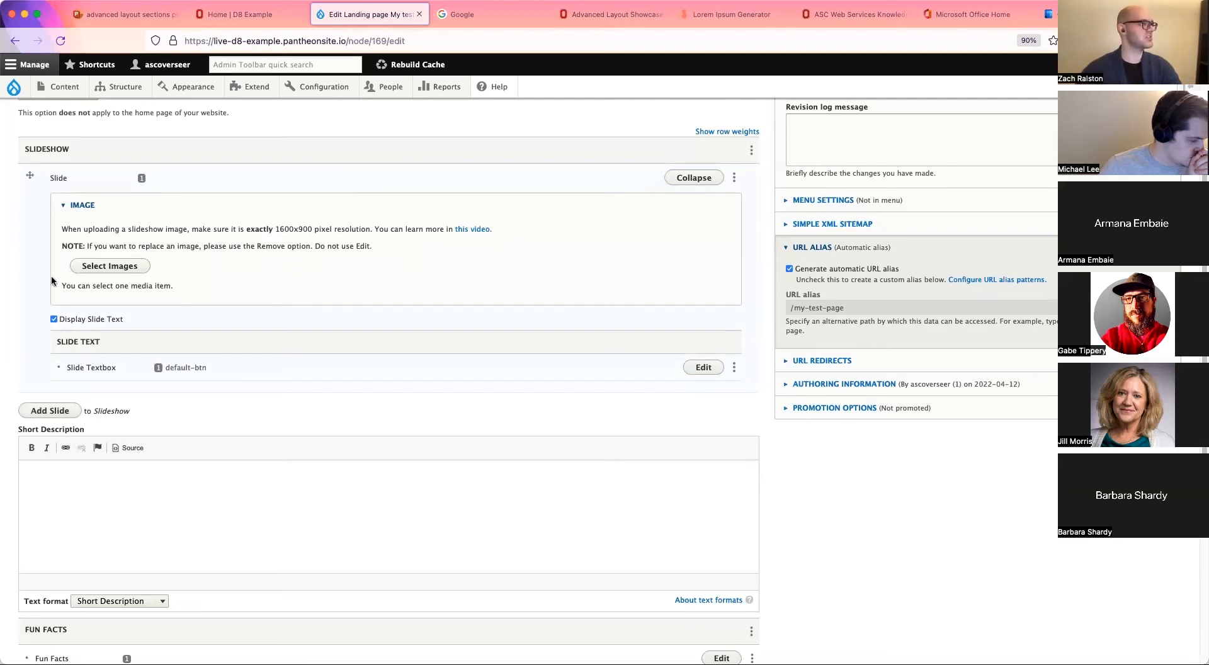
Choose orton_9760.jpg from the fourth page of the image library as the slide's image
left_click(108, 267)
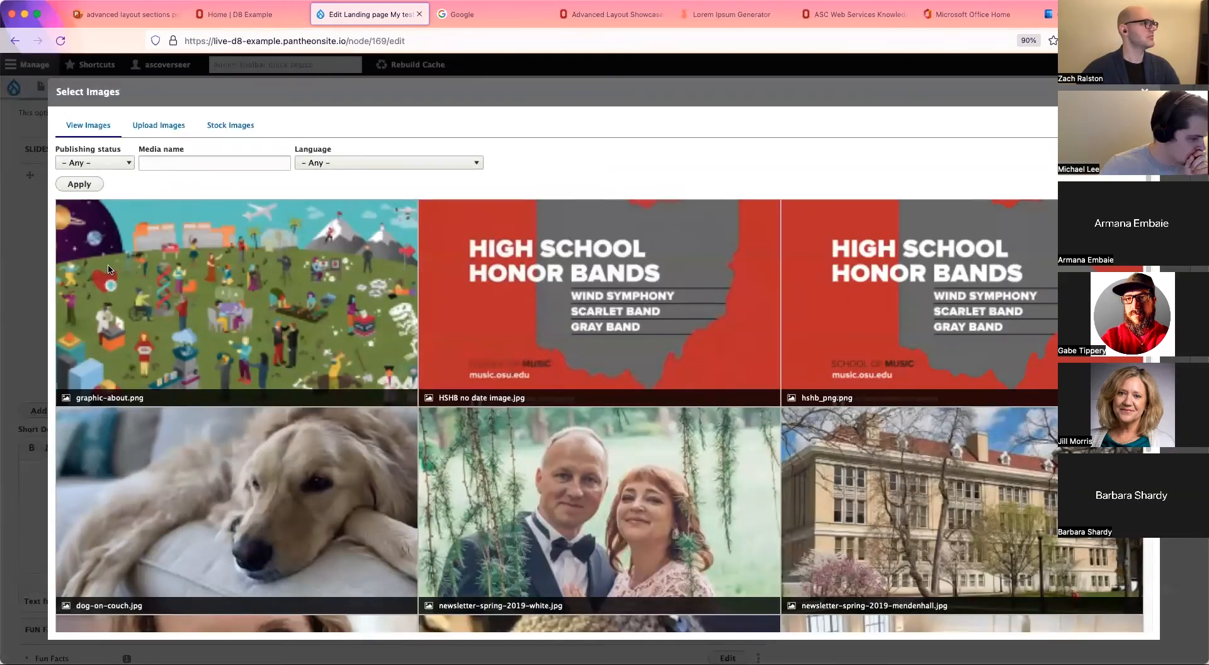
scroll(337, 303, "down", 1)
scroll(340, 302, "down", 4)
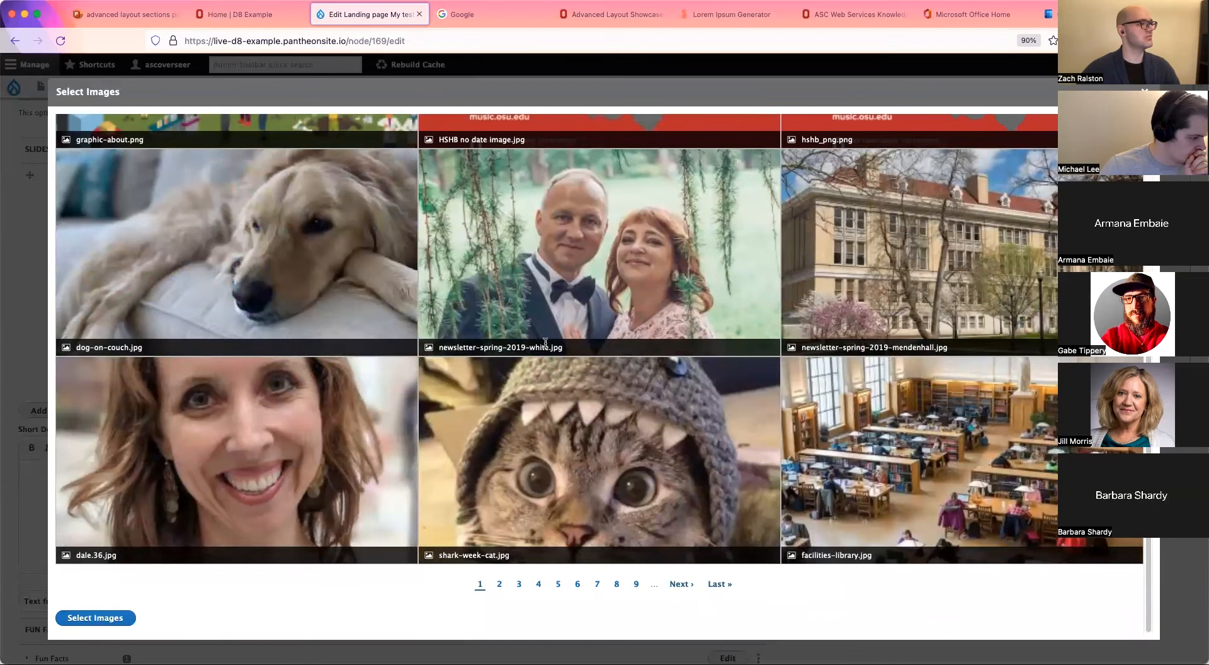
left_click(539, 586)
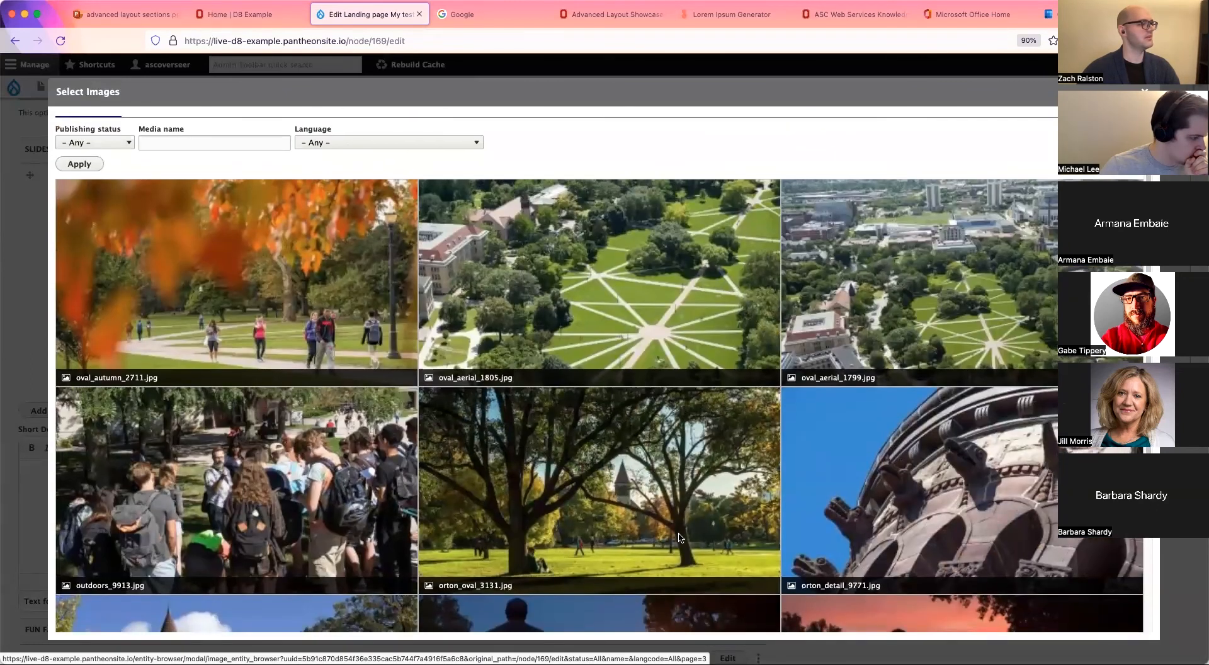
scroll(665, 540, "down", 4)
left_click(298, 453)
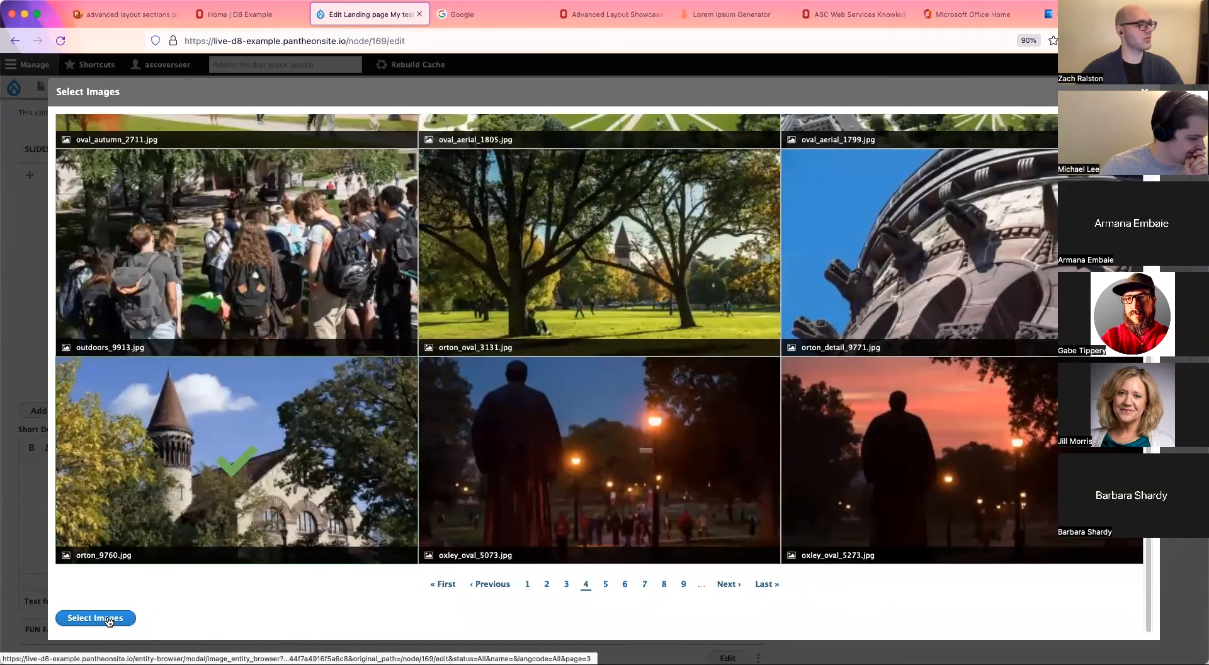
left_click(96, 618)
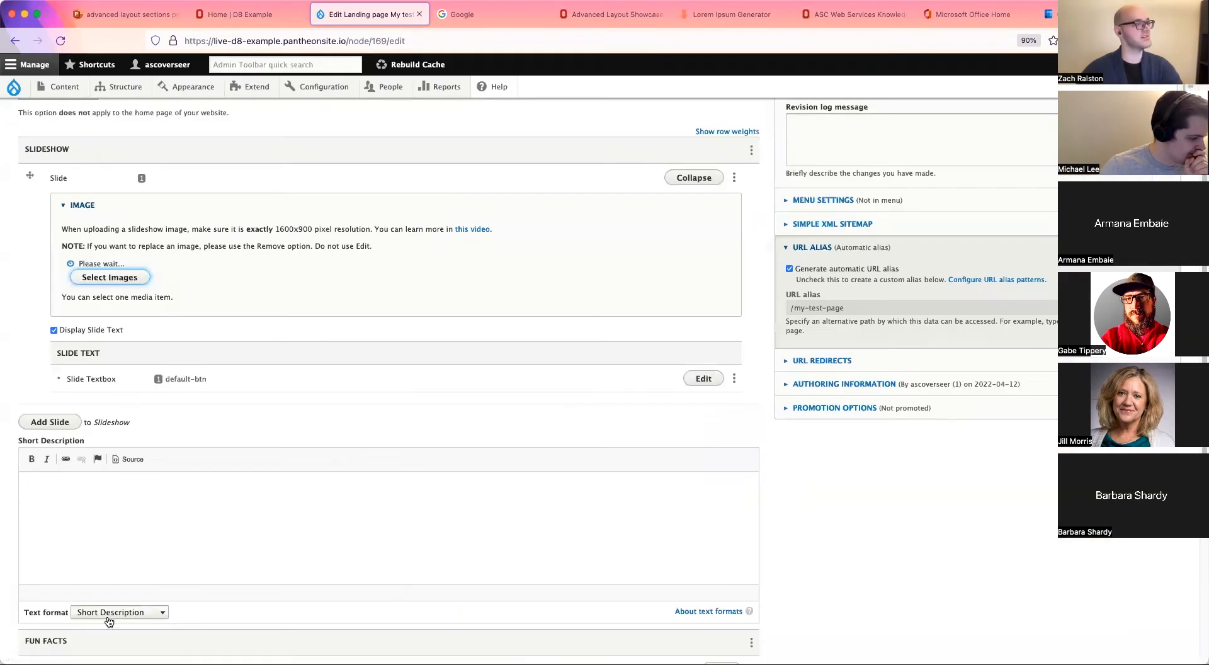
Expand the slide's textbox and set its title to "Welcome to Ohio State's Web Marketing Home!"
scroll(208, 459, "down", 3)
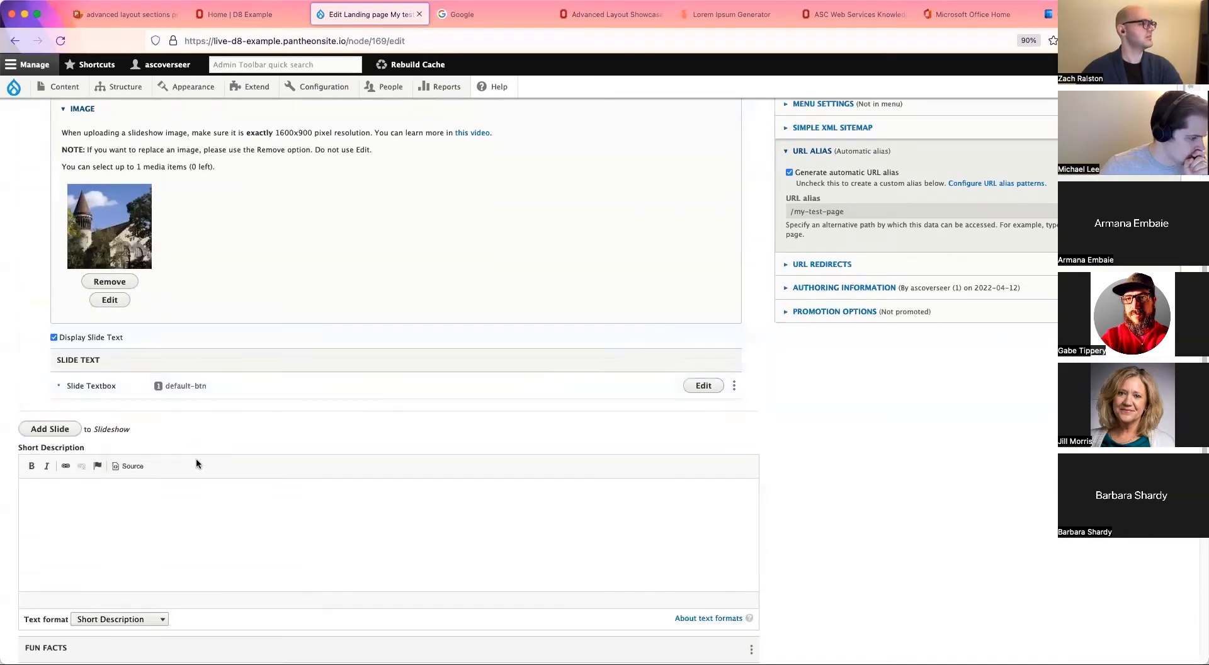
left_click(714, 387)
scroll(214, 409, "down", 1)
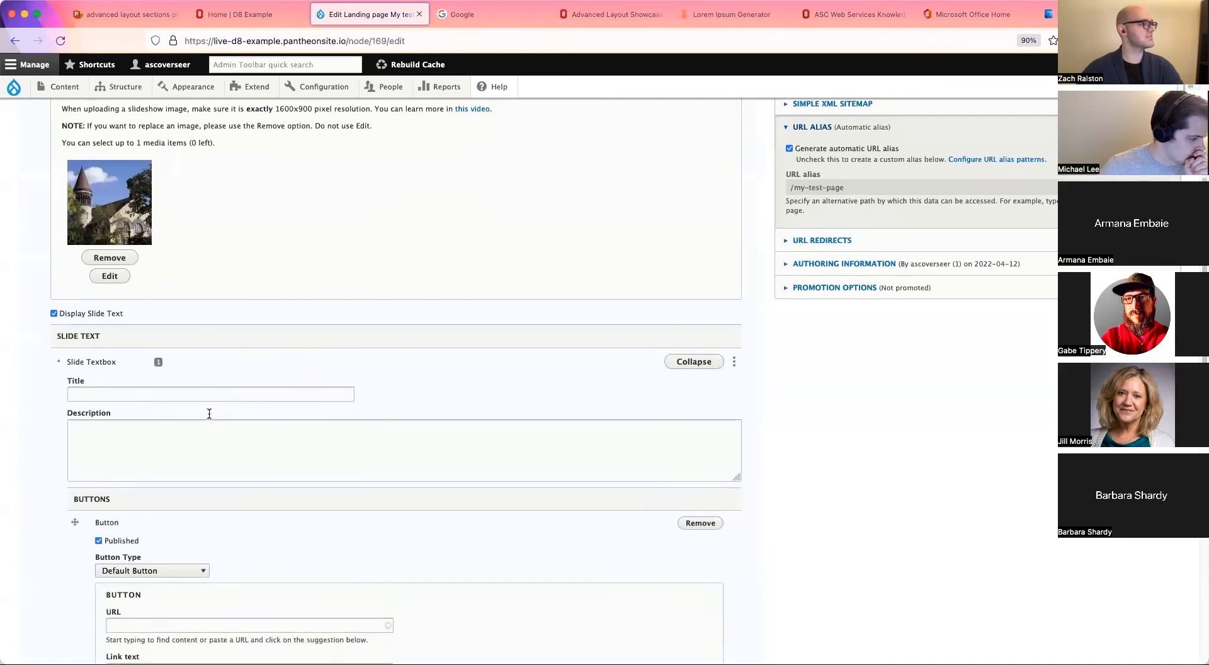
left_click(213, 358)
scroll(216, 376, "down", 1)
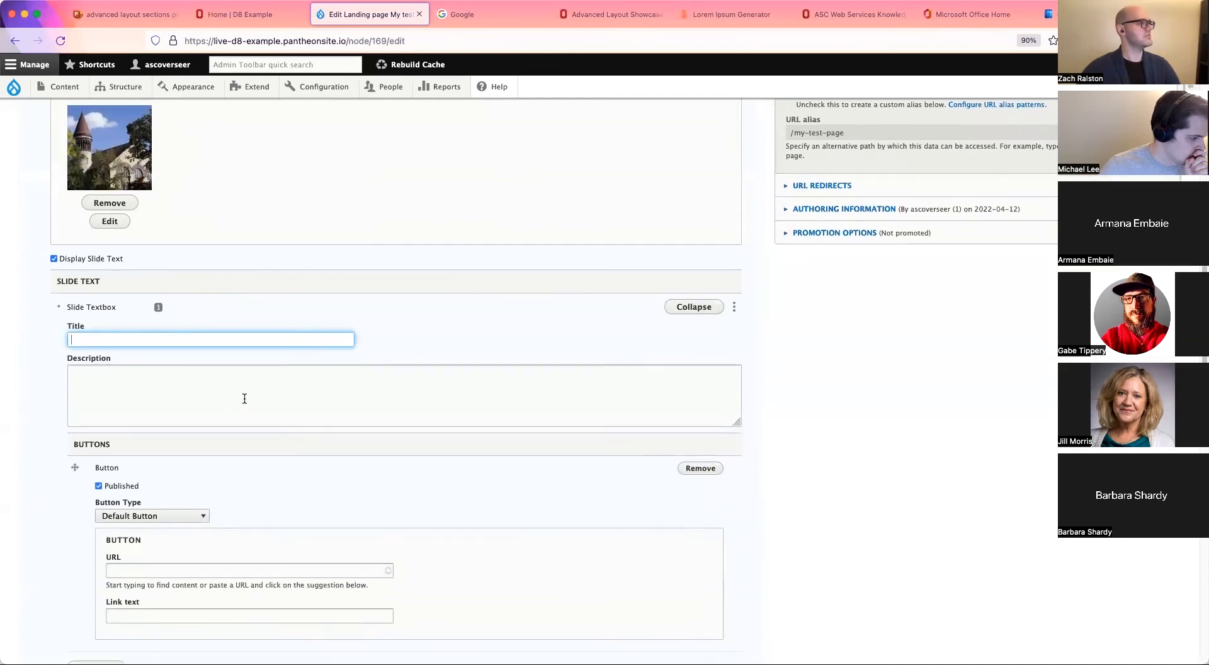
scroll(245, 399, "down", 2)
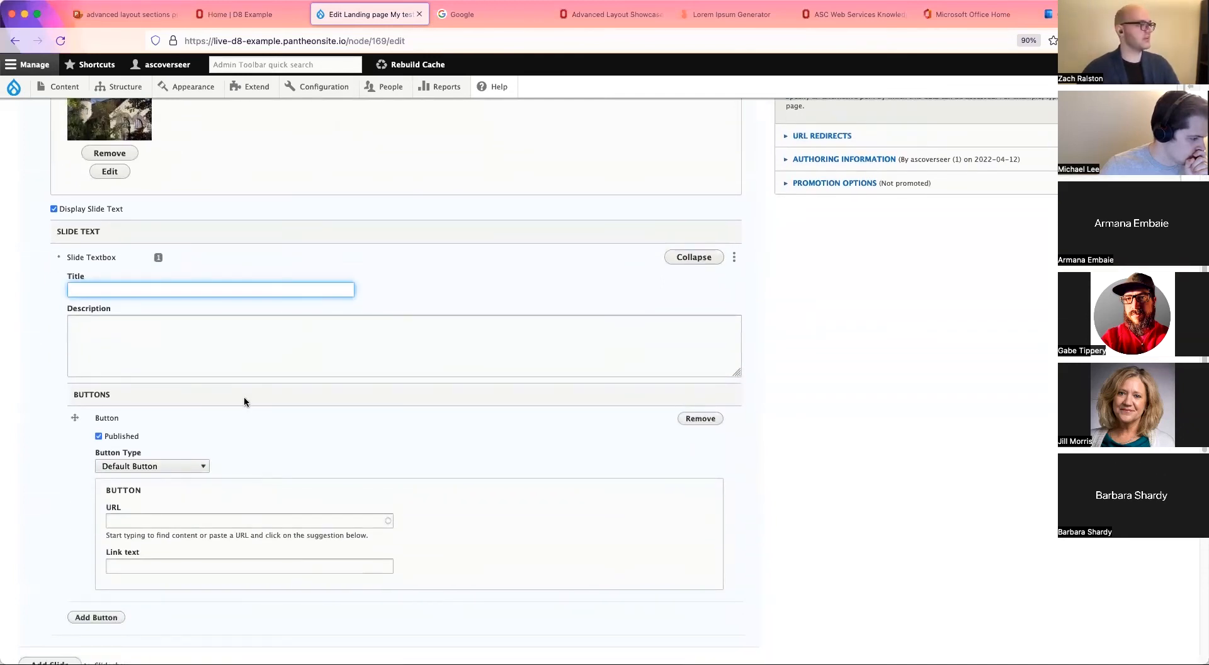
type("Wel")
left_click(235, 304)
Copy the two sentences from "Posuere urna" to "elementum curabitur." in the Lorem Ipsum Generator and paste them into the slide's description
left_click(249, 326)
left_click(704, 17)
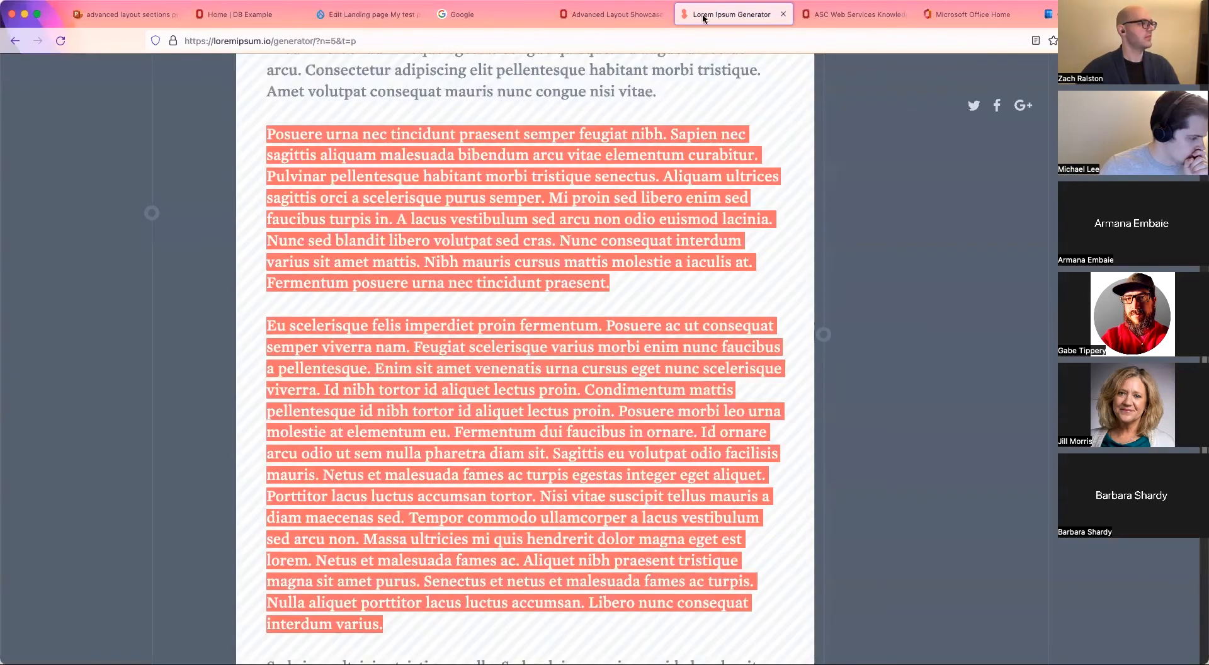
left_click(266, 131)
left_click_drag(266, 134, 759, 155)
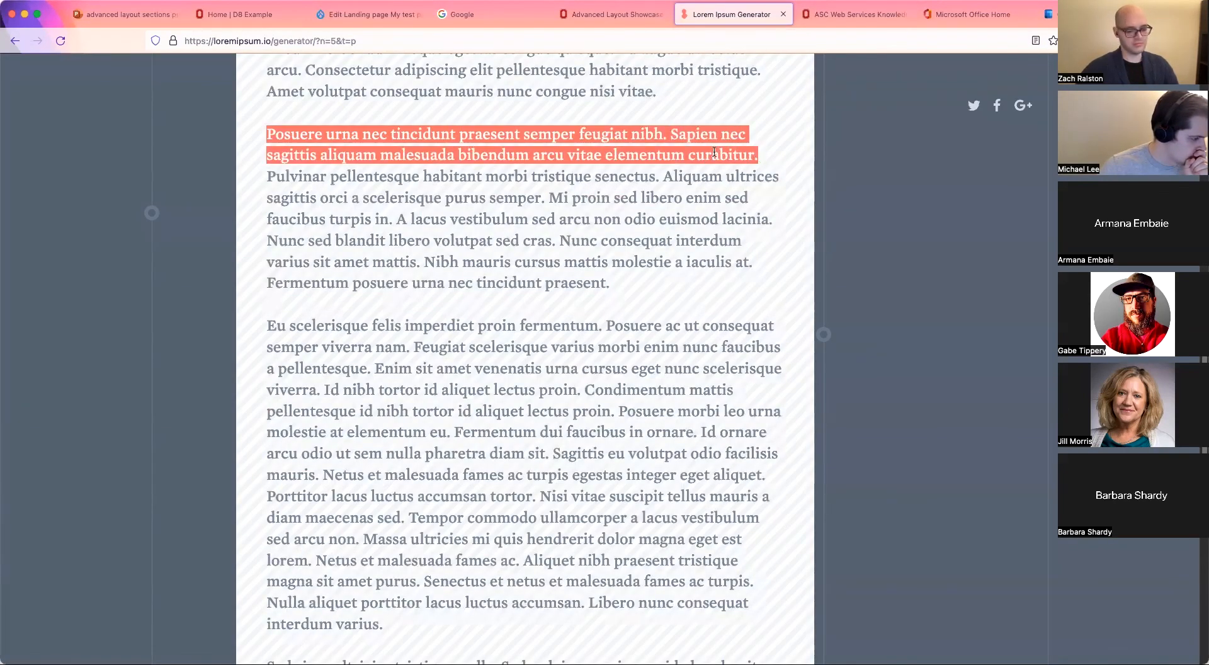
left_click(259, 13)
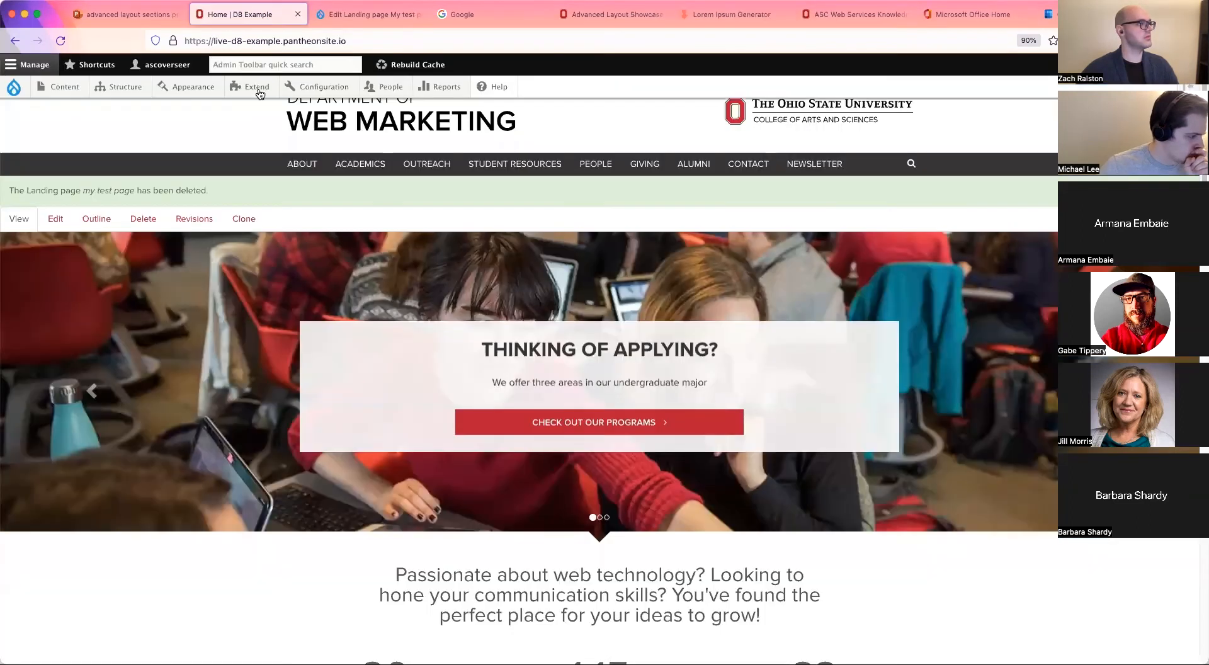
left_click(357, 12)
key("super+v")
scroll(264, 351, "down", 5)
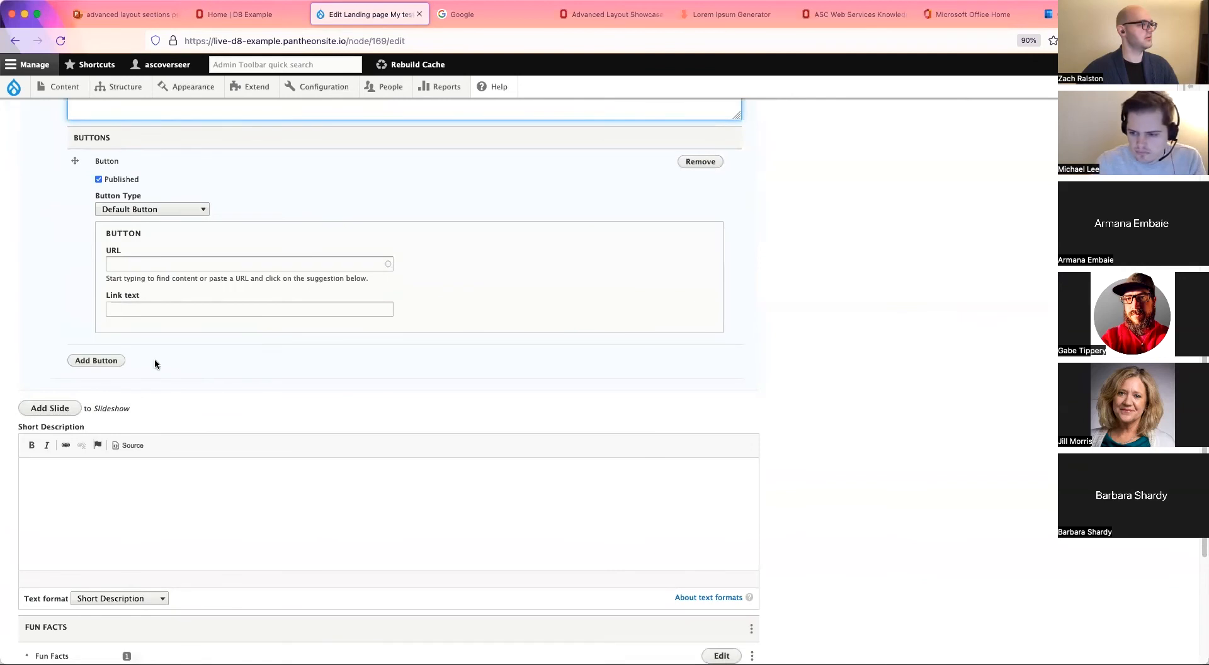
left_click(98, 361)
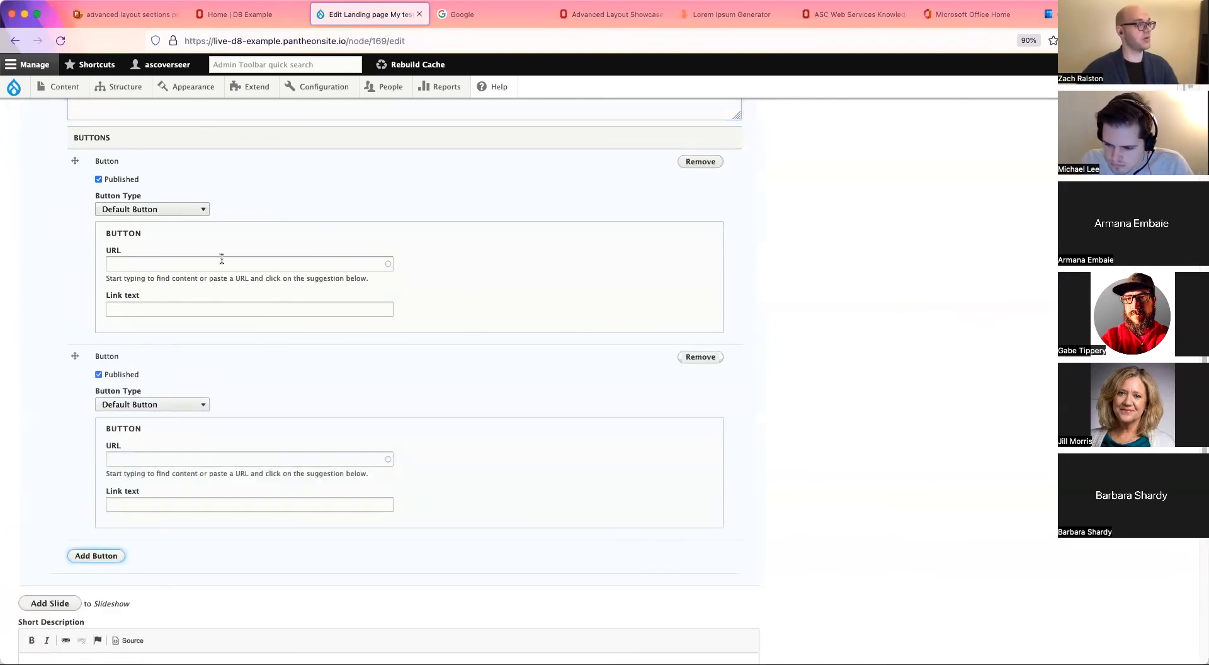
left_click(490, 13)
left_click(470, 37)
key("super+c")
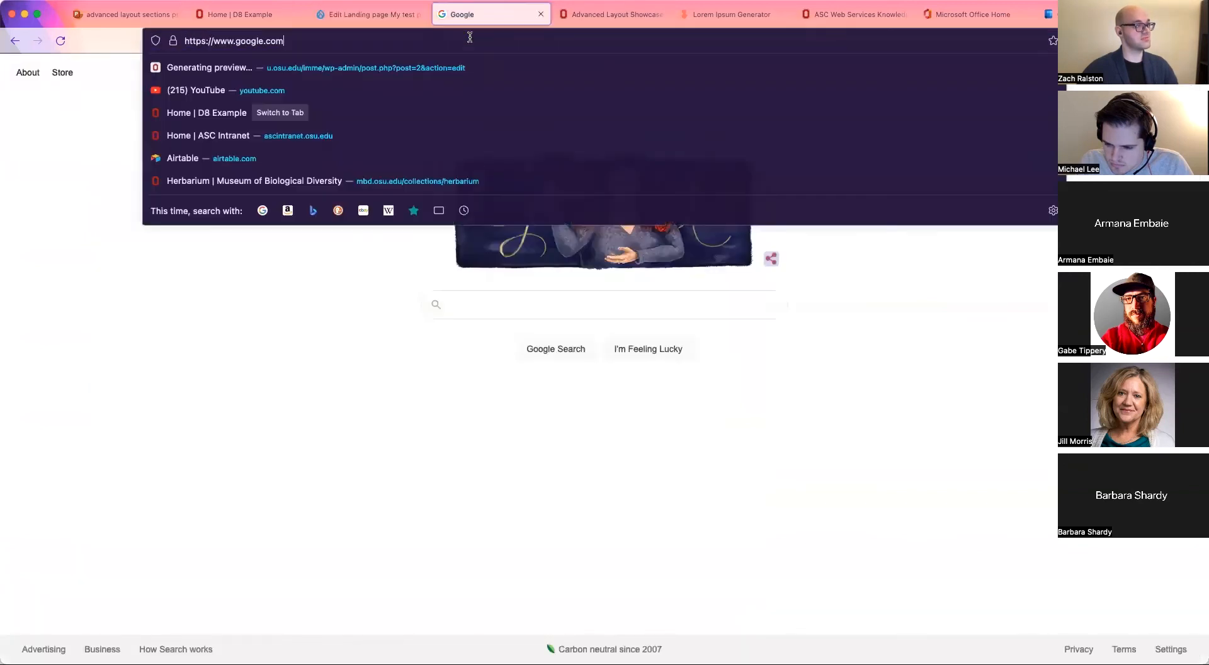
left_click(369, 14)
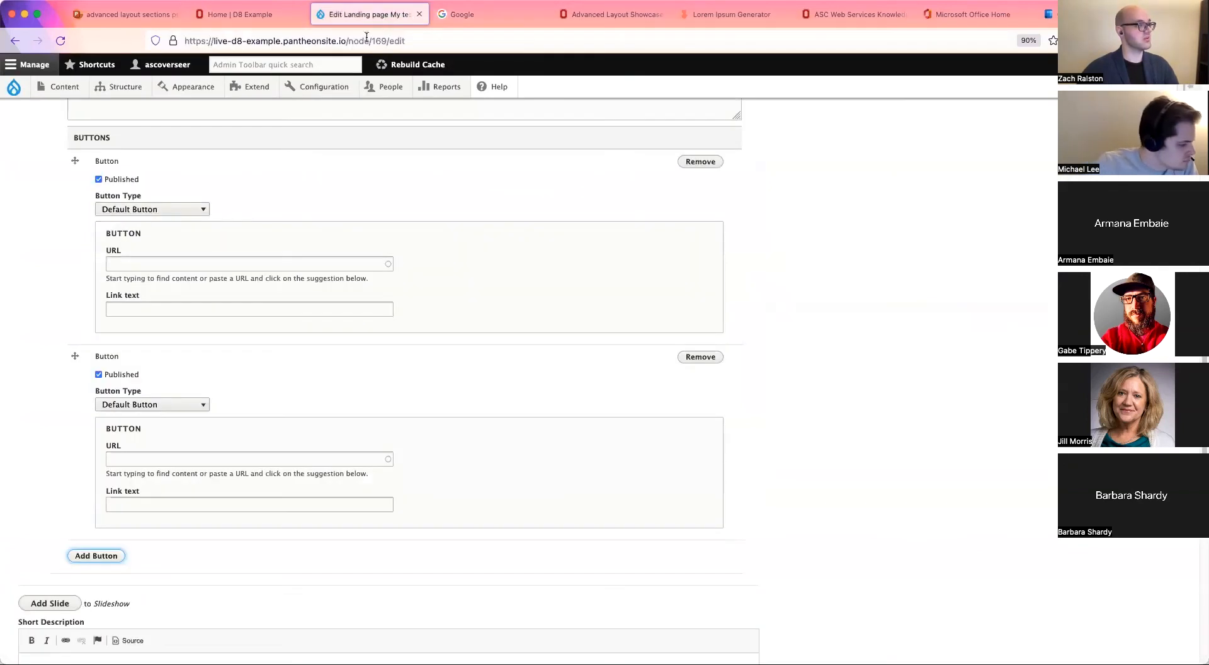
left_click(218, 258)
key("super+v")
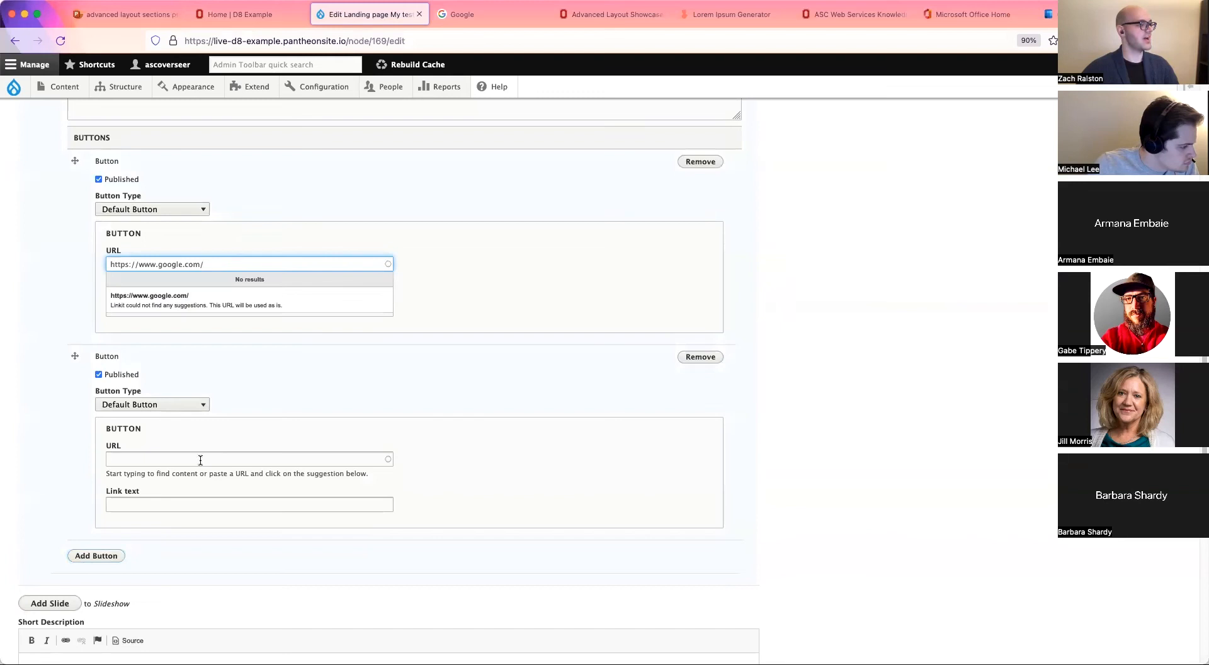
left_click(201, 460)
key("super+v")
Set the first slide button's link text to "lorem" and the second button's link text to "ipsum"
left_click(234, 309)
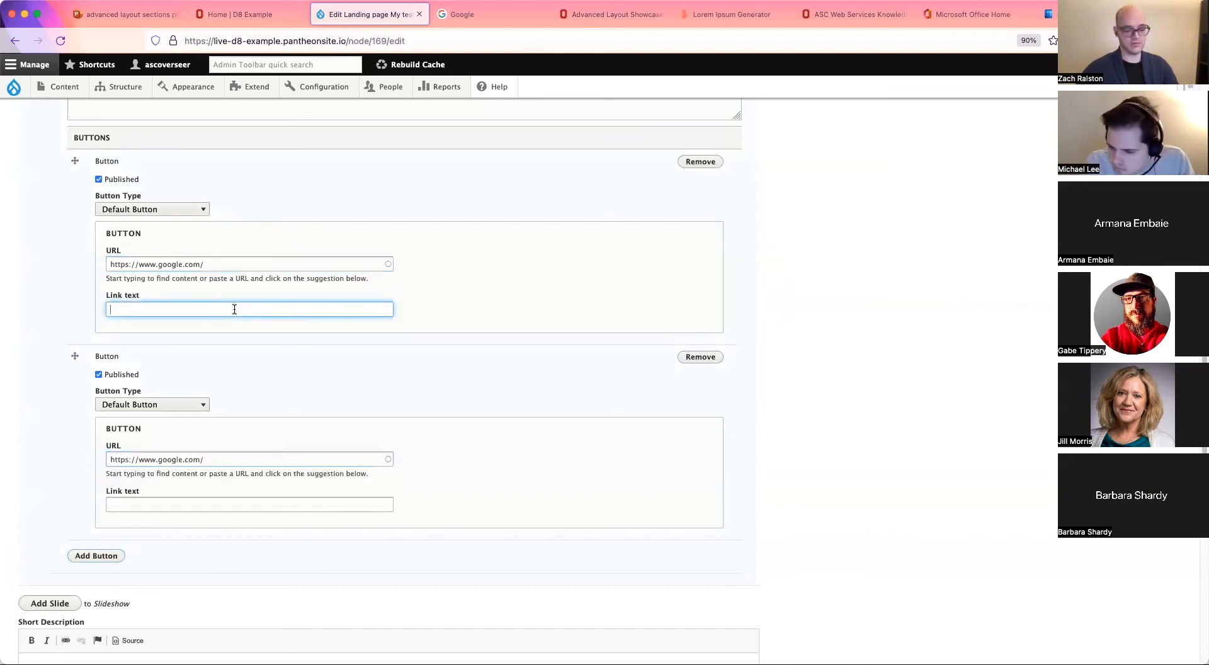
type("lorem")
key("Tab")
key("Tab")
key("Tab")
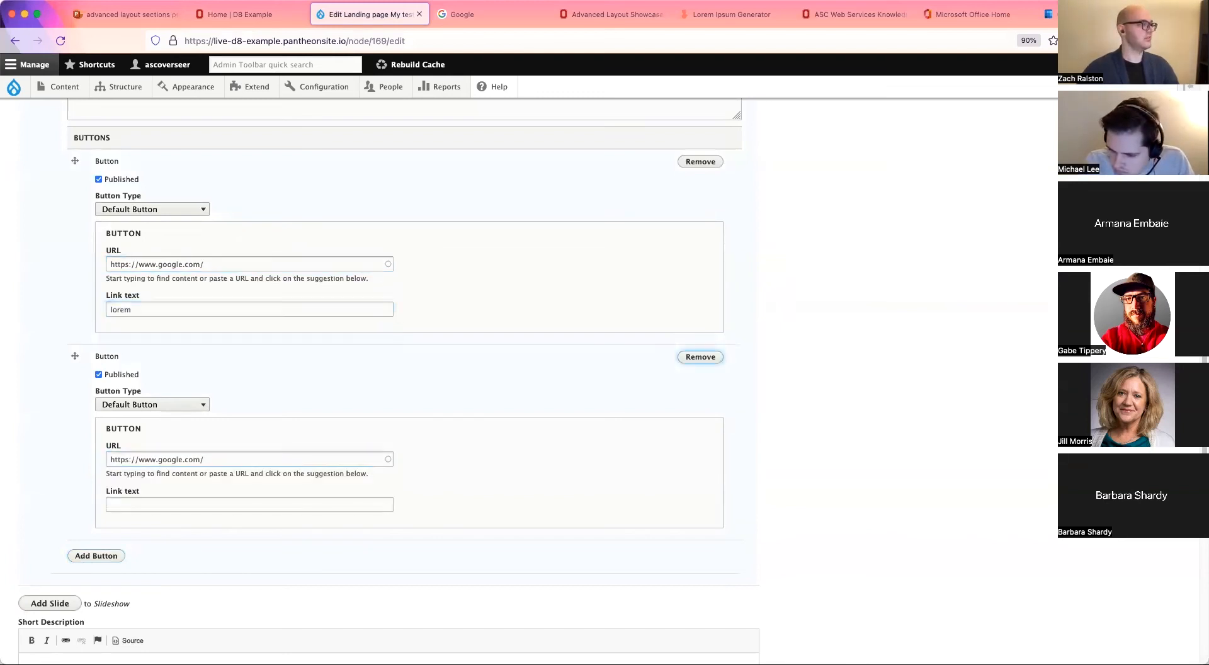
key("Tab")
key("Tab")
type("ip")
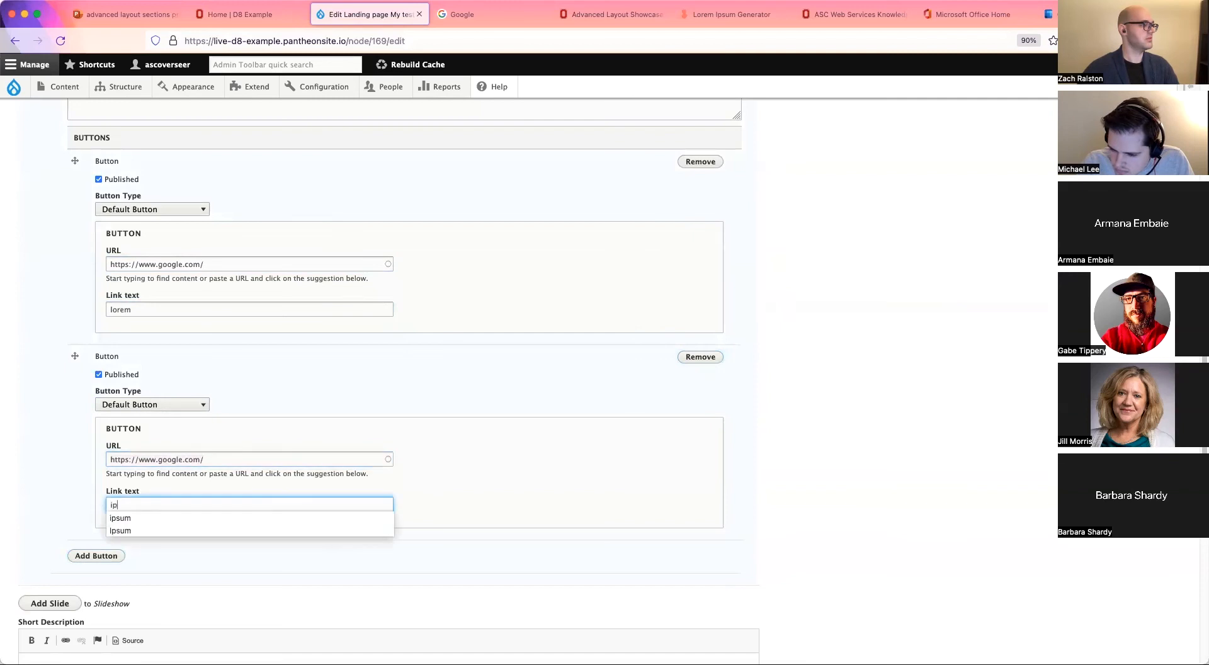
type("sum")
left_click(386, 392)
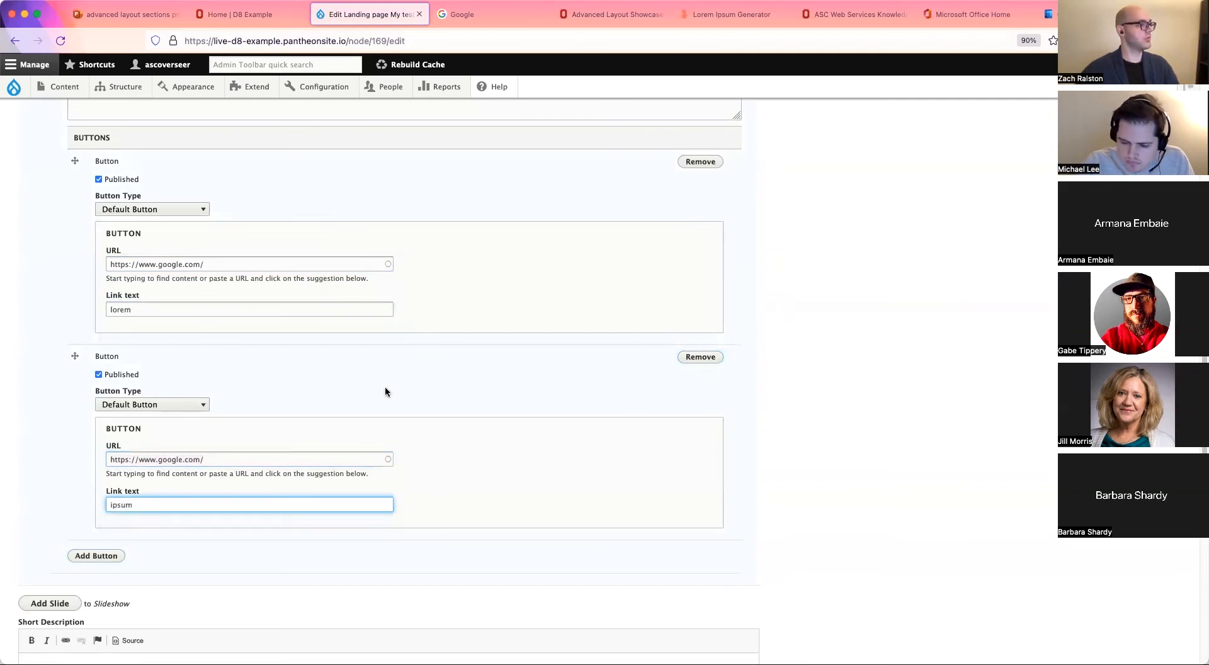
Save the landing page and review the published slide together with the two- and three-column sections below it
scroll(385, 392, "down", 5)
scroll(385, 391, "down", 3)
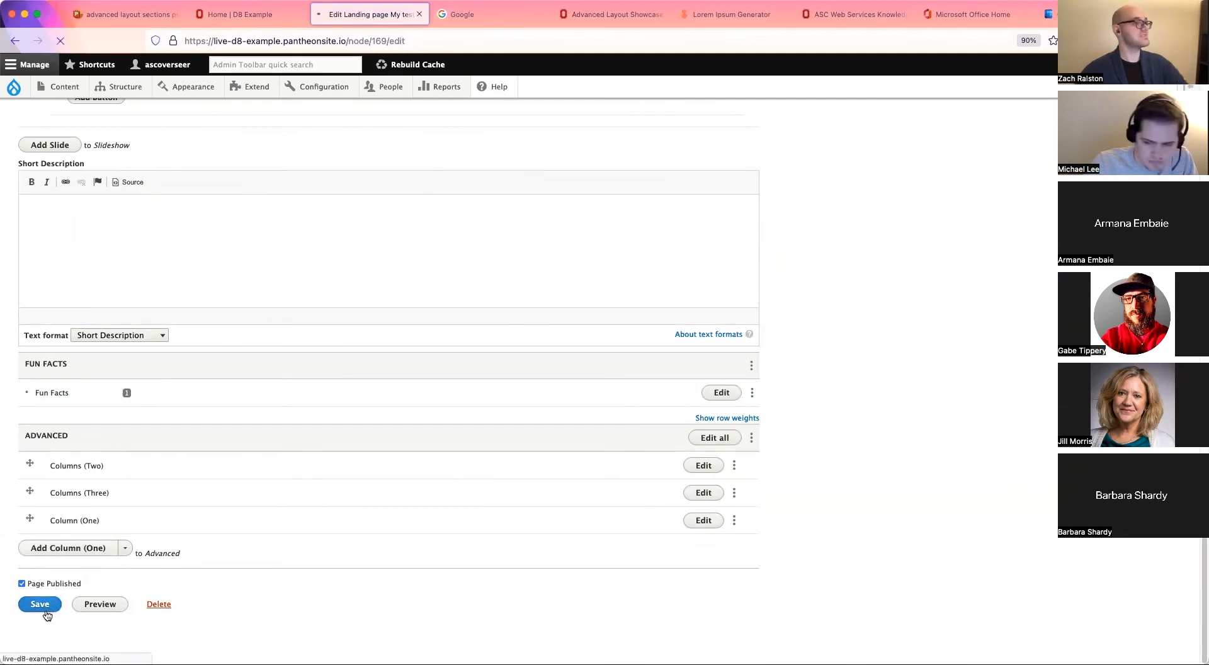
scroll(60, 602, "down", 3)
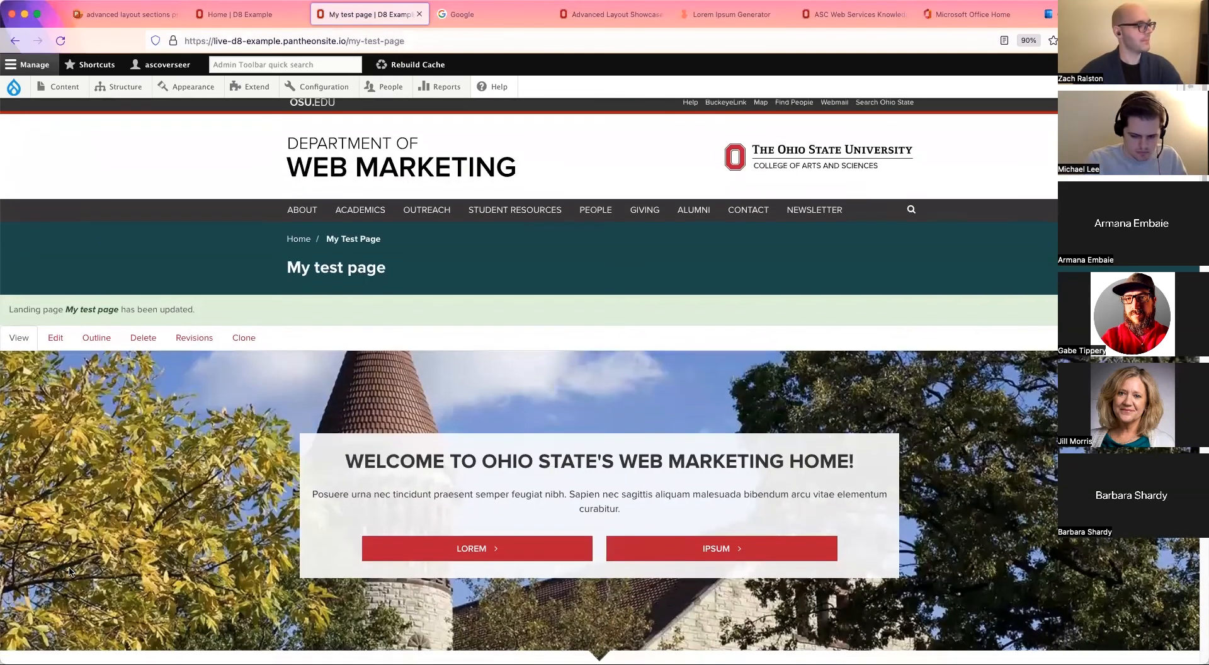
scroll(103, 577, "down", 3)
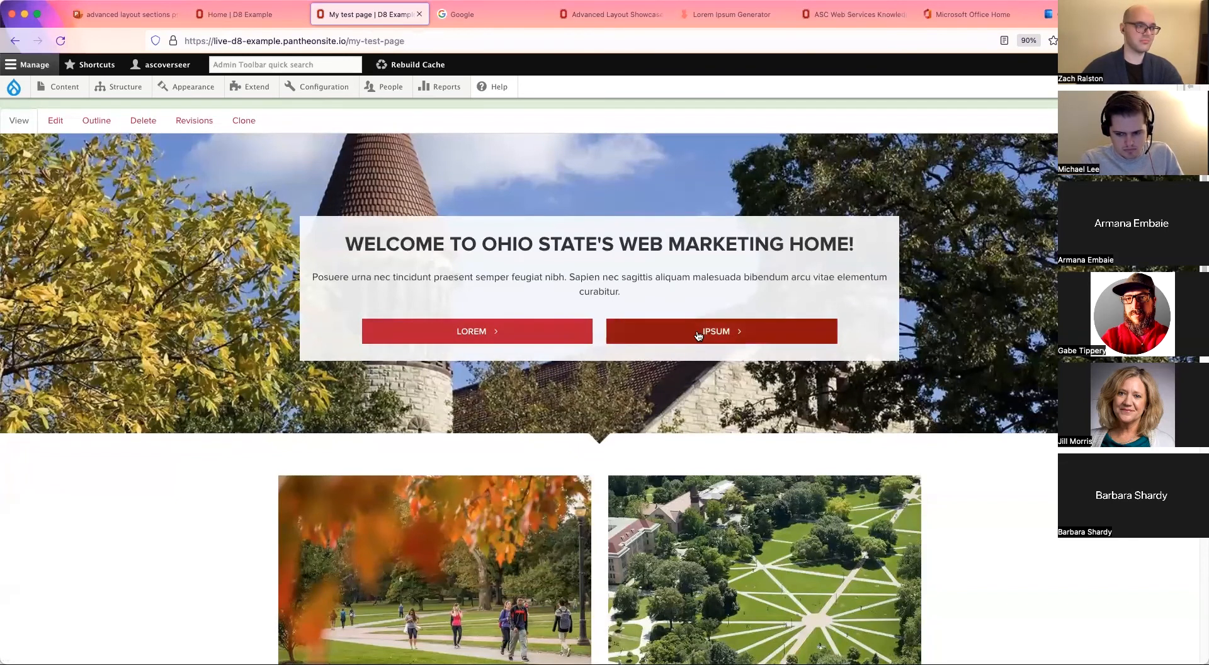
scroll(693, 337, "down", 5)
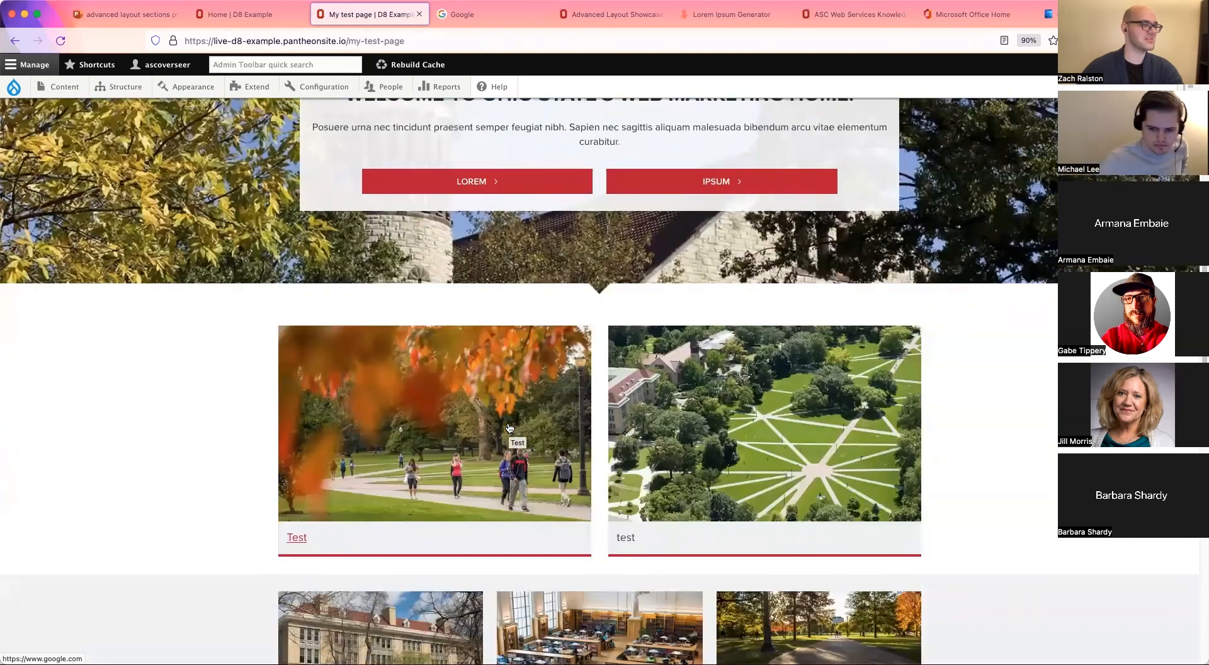
scroll(693, 441, "down", 5)
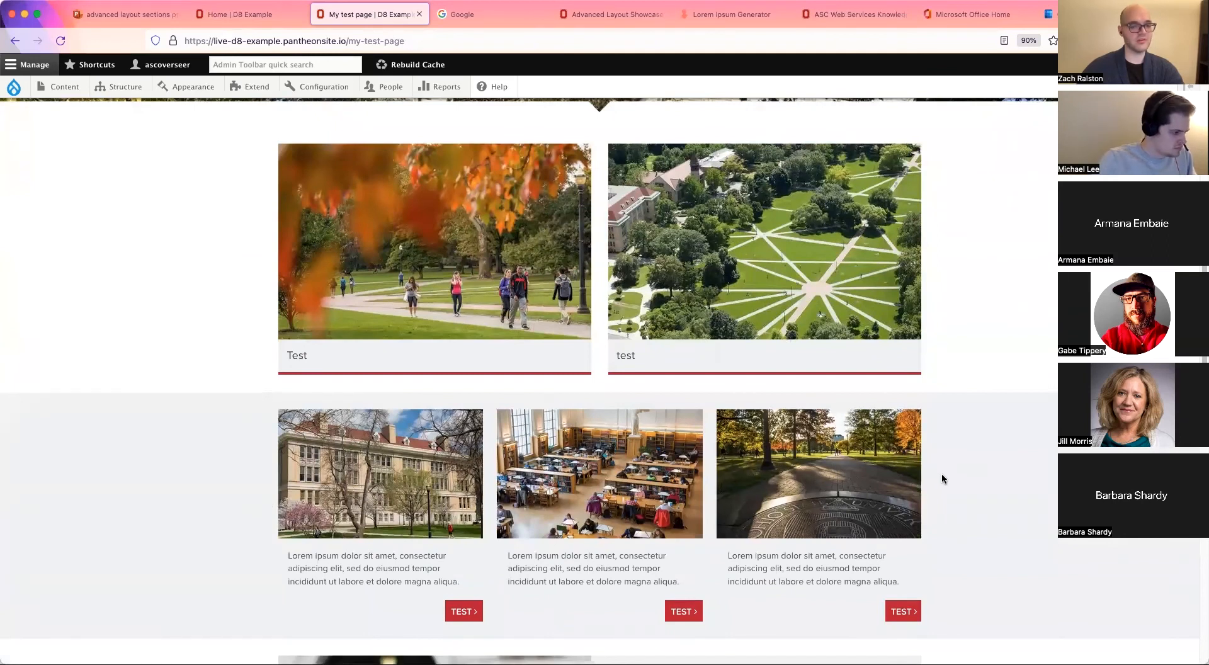
scroll(308, 338, "up", 14)
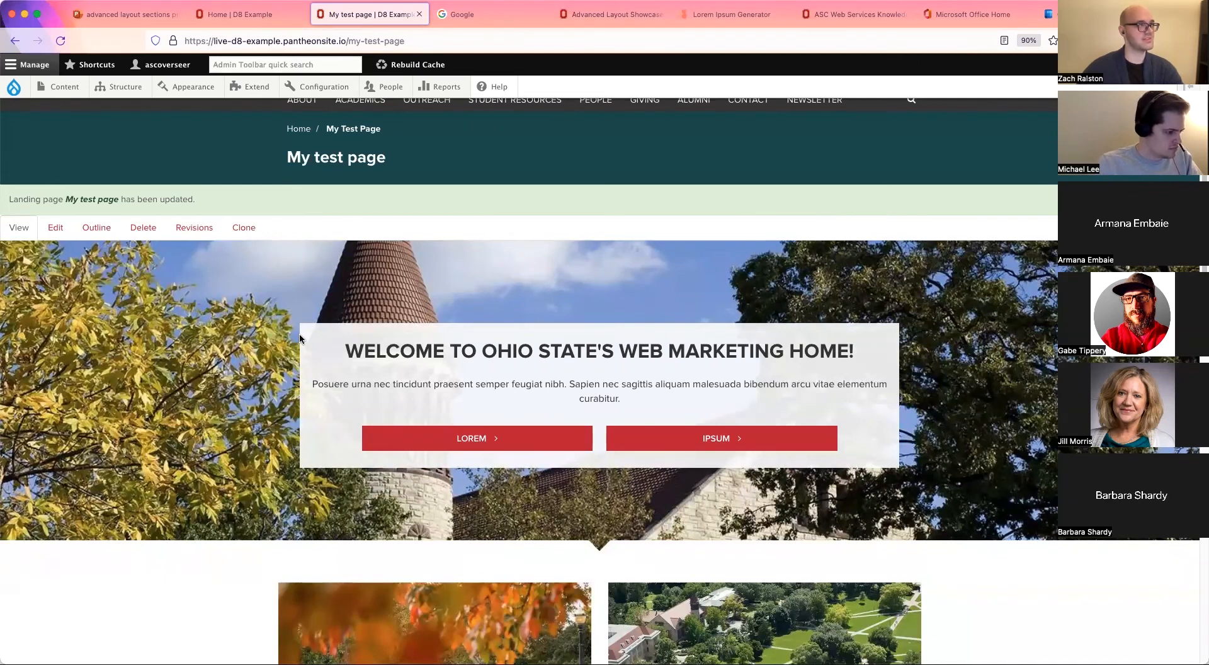
scroll(299, 339, "down", 5)
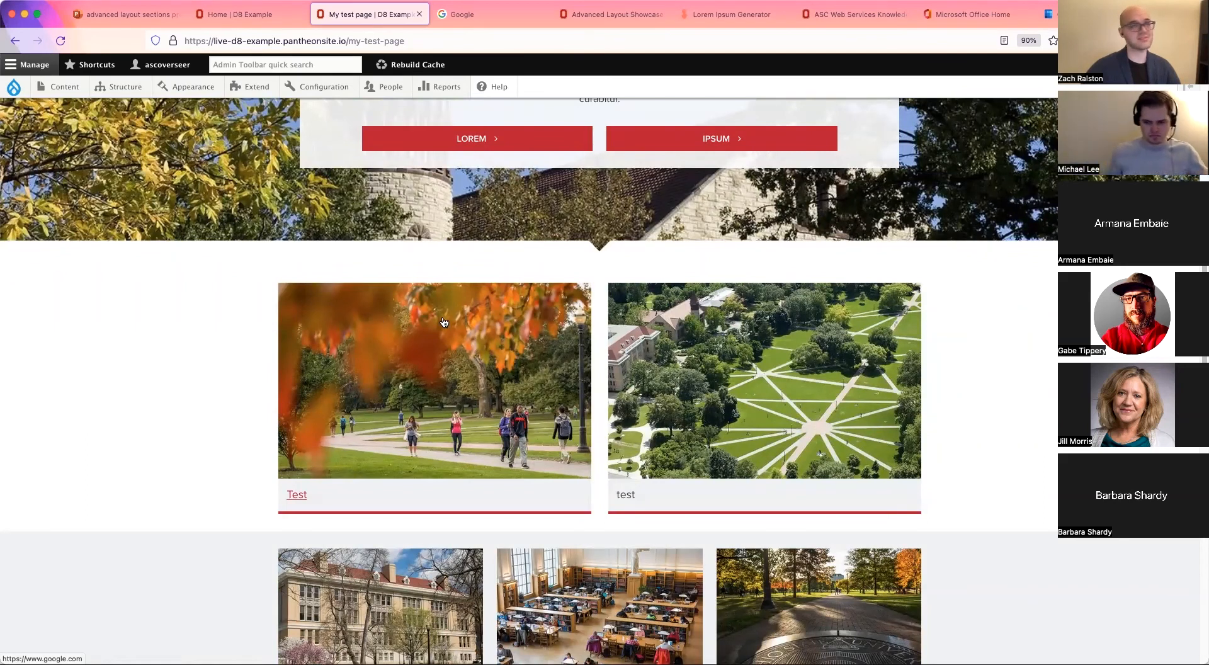
Switch to the Advanced Layout Showcase page and examine its one-column content types, including accordions, button stack, media and tabs section
left_click(595, 18)
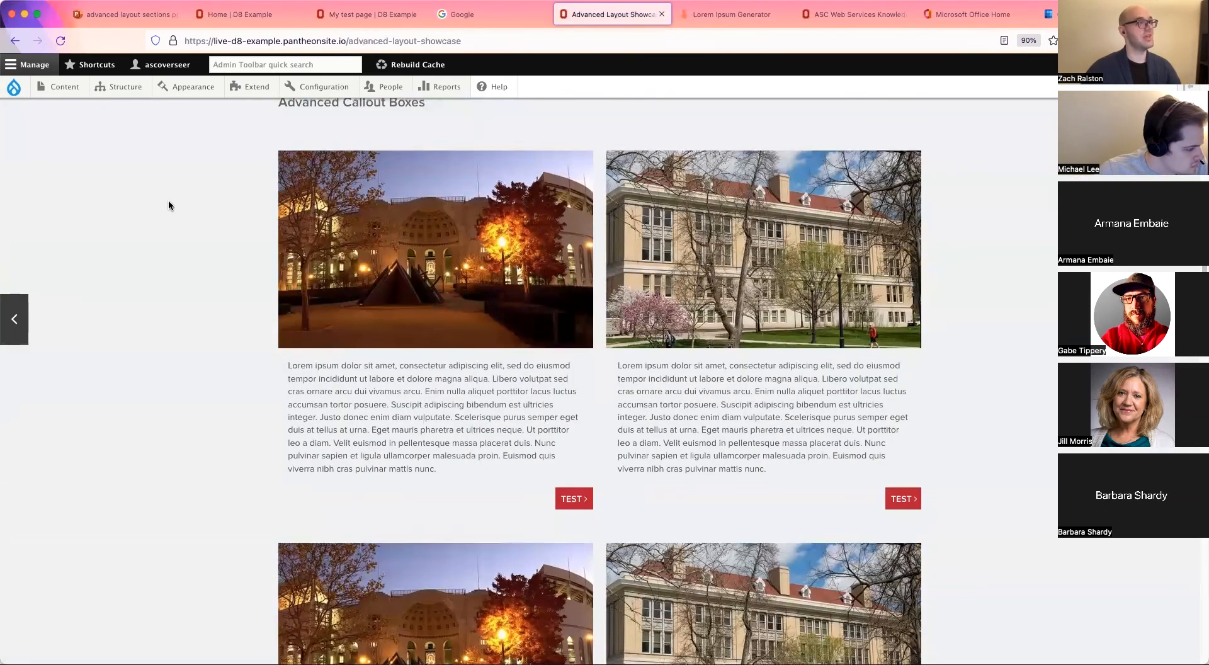
scroll(168, 199, "up", 20)
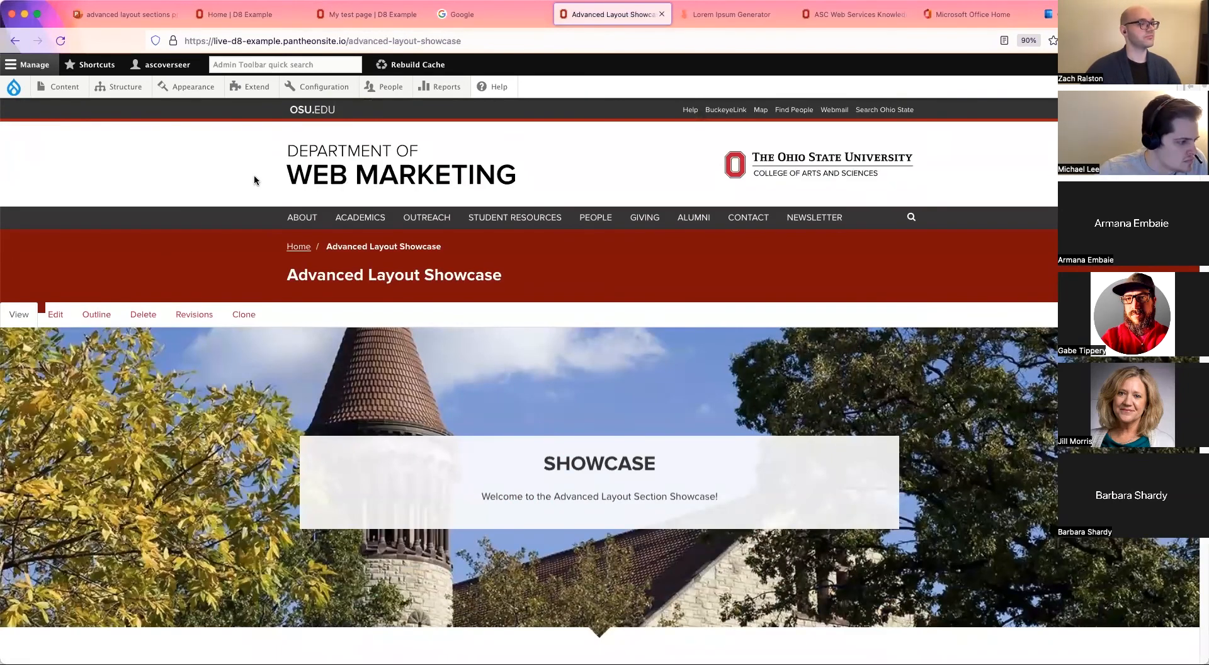
scroll(235, 214, "down", 5)
scroll(236, 217, "down", 1)
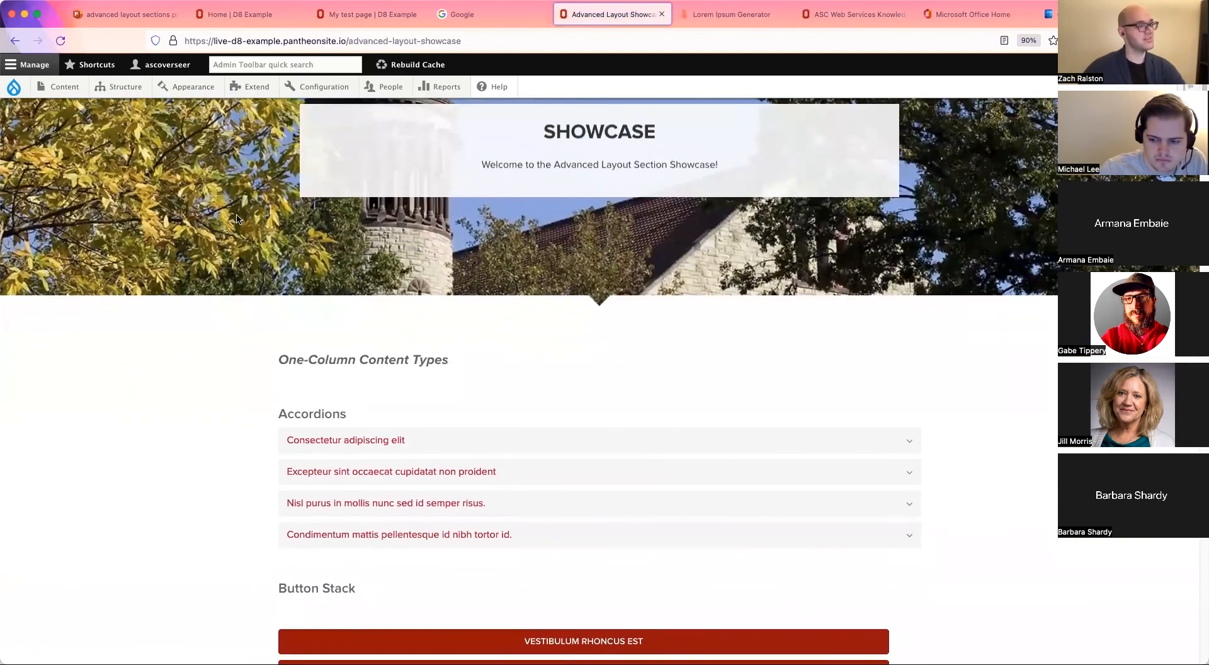
scroll(237, 219, "down", 2)
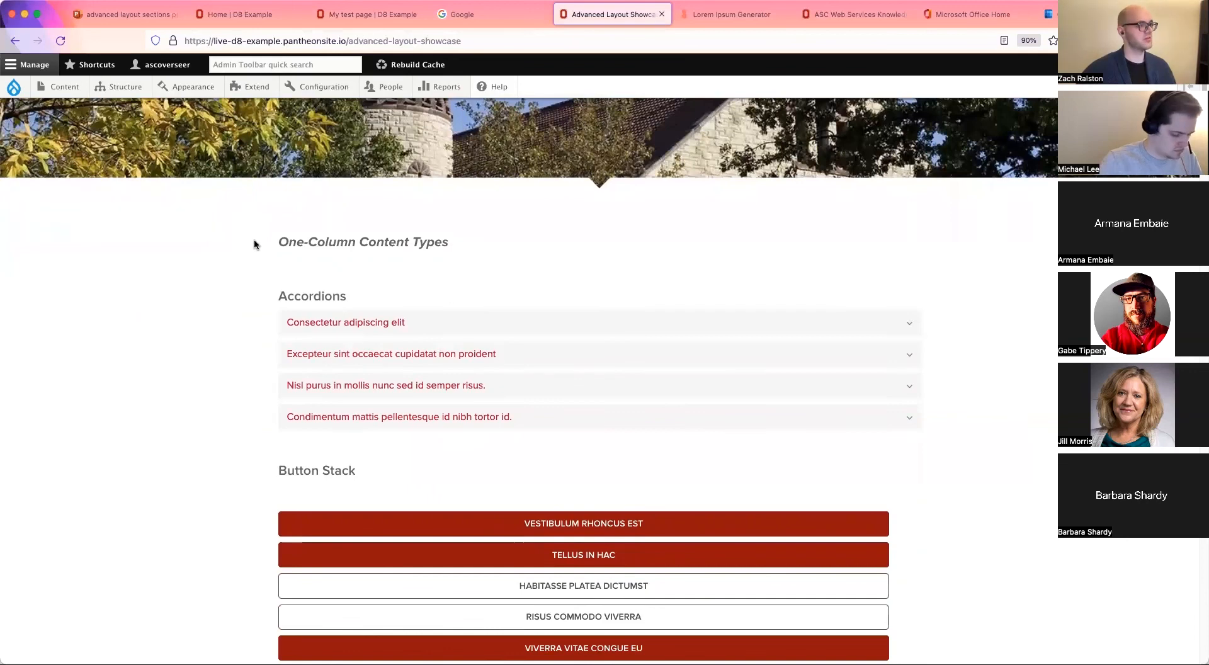
scroll(260, 248, "down", 5)
scroll(255, 263, "down", 12)
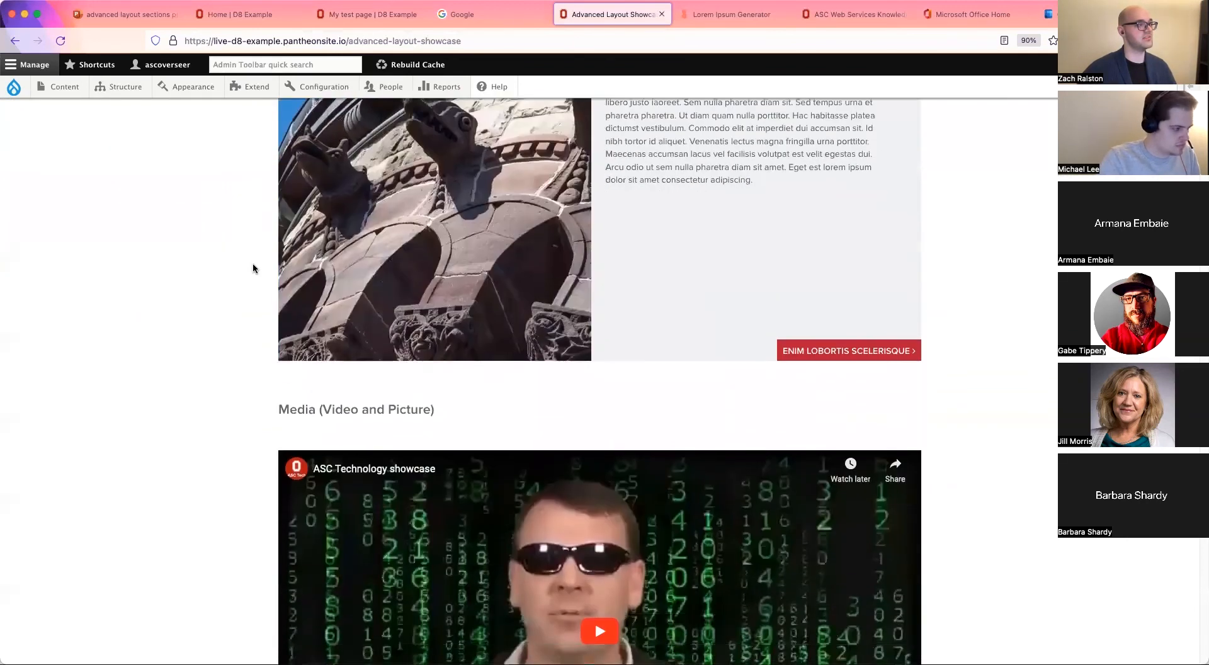
scroll(249, 273, "down", 7)
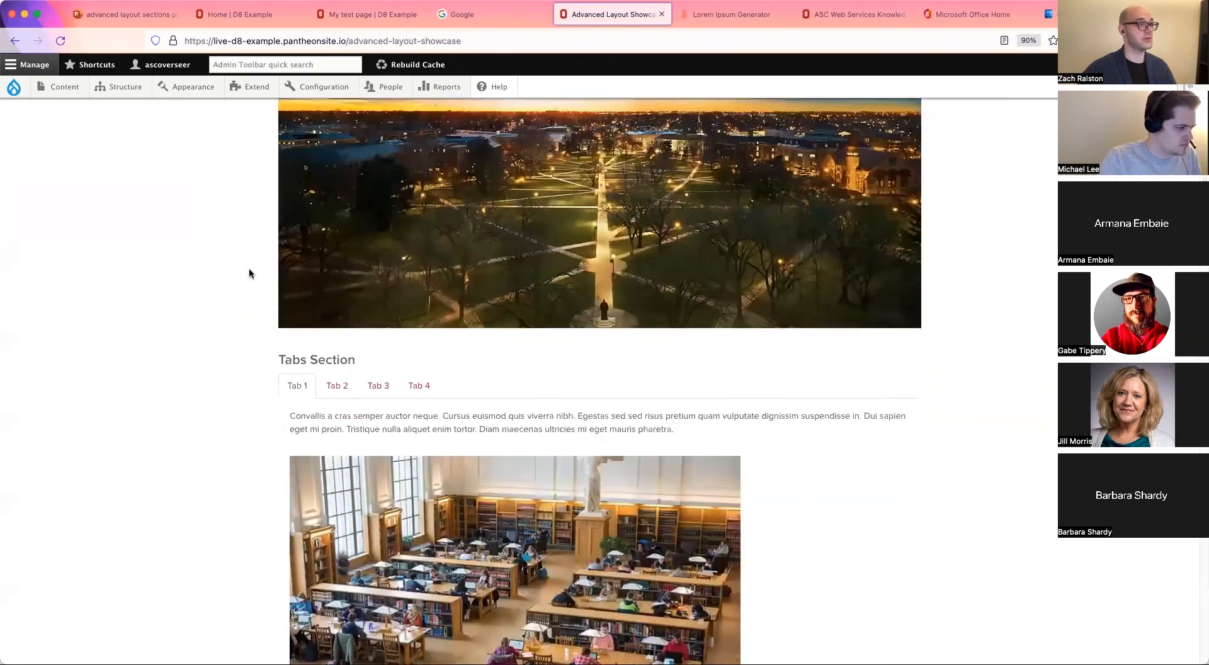
Examine the showcase's two-column content, covering the advanced callout boxes, media content and Twitter feeds
scroll(248, 267, "up", 20)
scroll(247, 273, "down", 8)
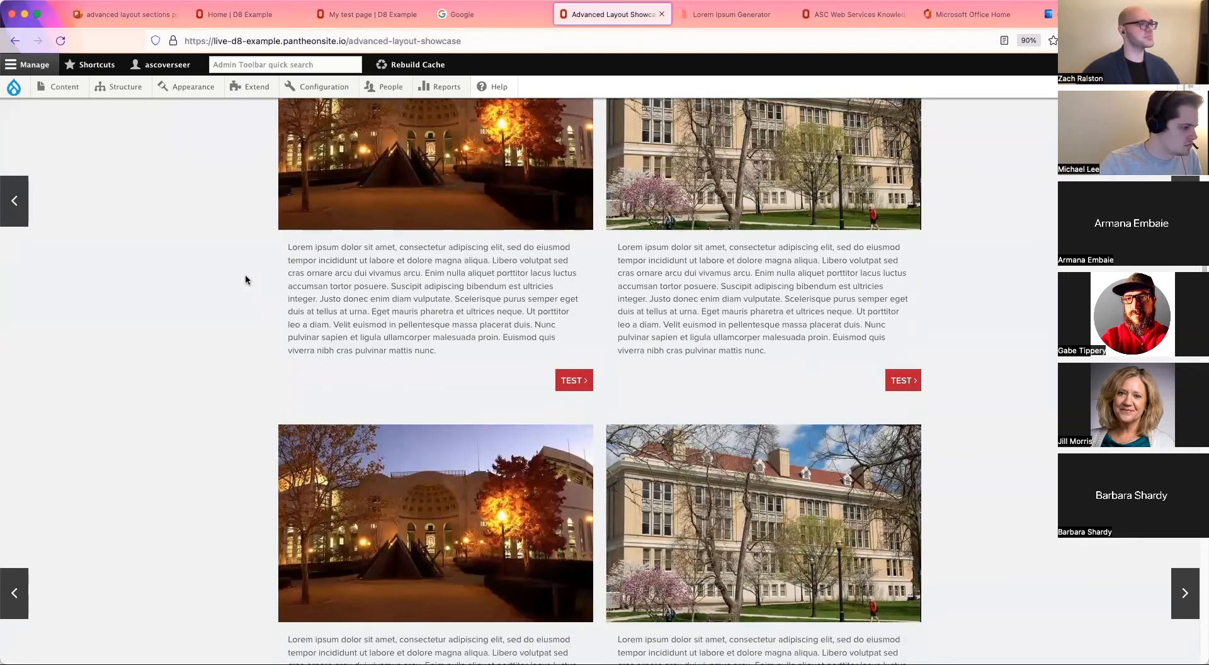
scroll(244, 280, "down", 5)
scroll(244, 279, "down", 7)
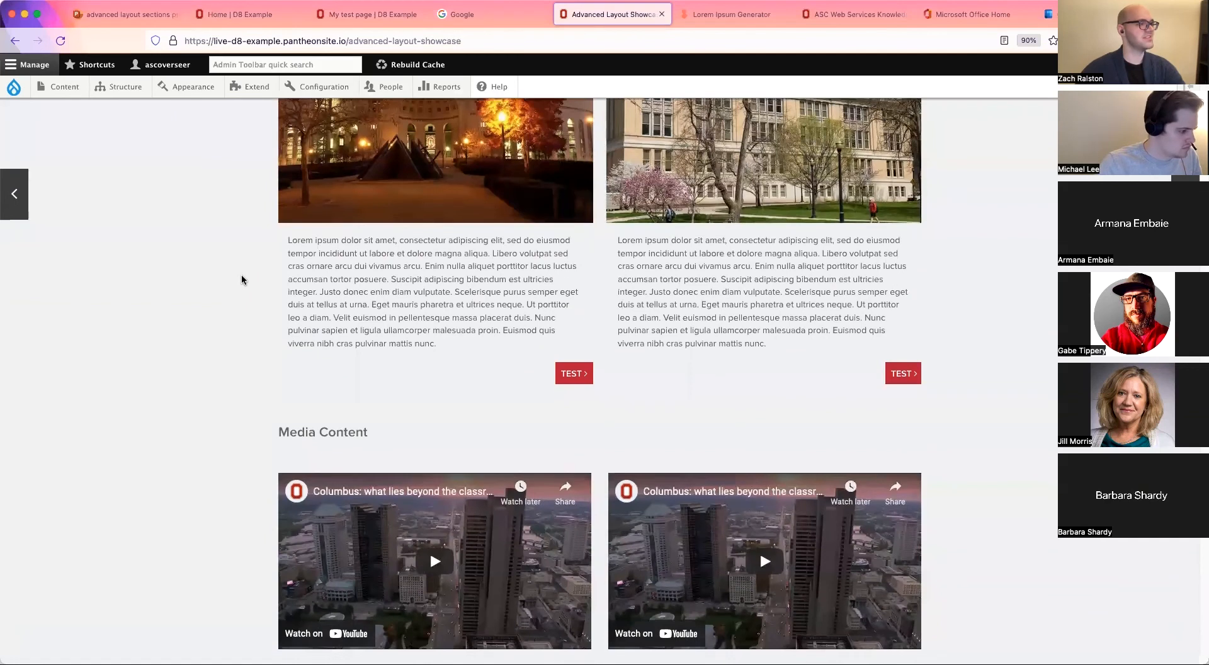
scroll(243, 279, "down", 1)
scroll(243, 280, "up", 1)
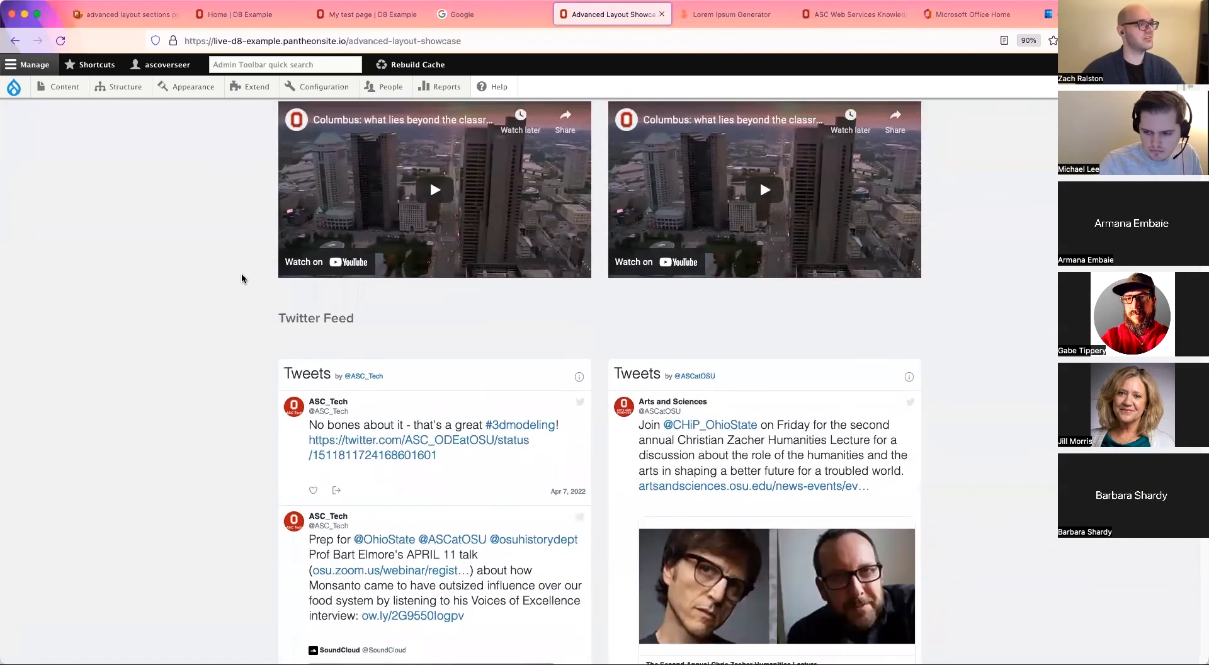
scroll(346, 319, "down", 2)
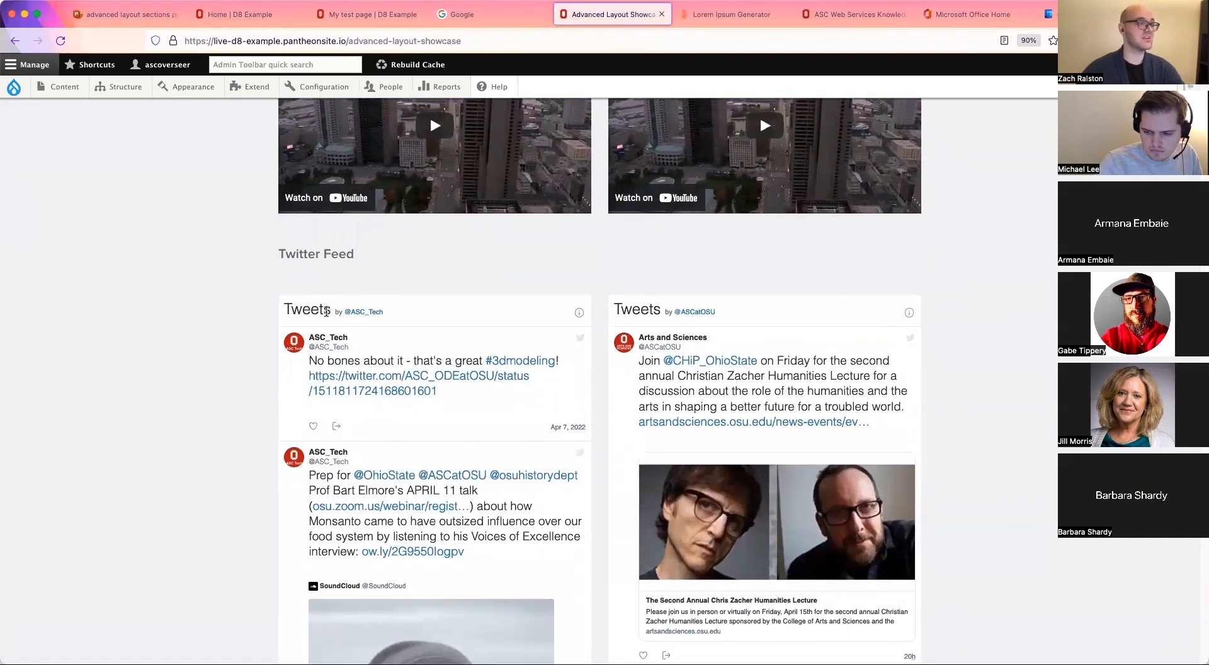
scroll(263, 370, "down", 1)
scroll(263, 370, "down", 20)
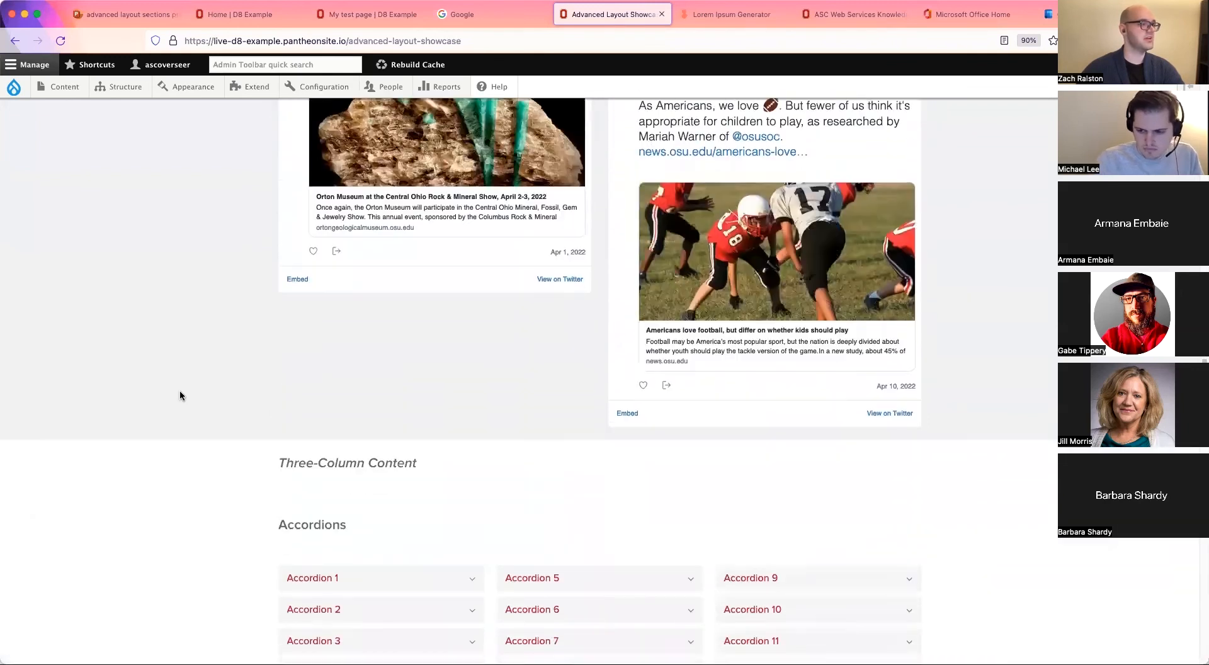
Expand and collapse Accordion 7, Accordion 10 and Accordion 1 in the three-column content section
scroll(262, 330, "up", 4)
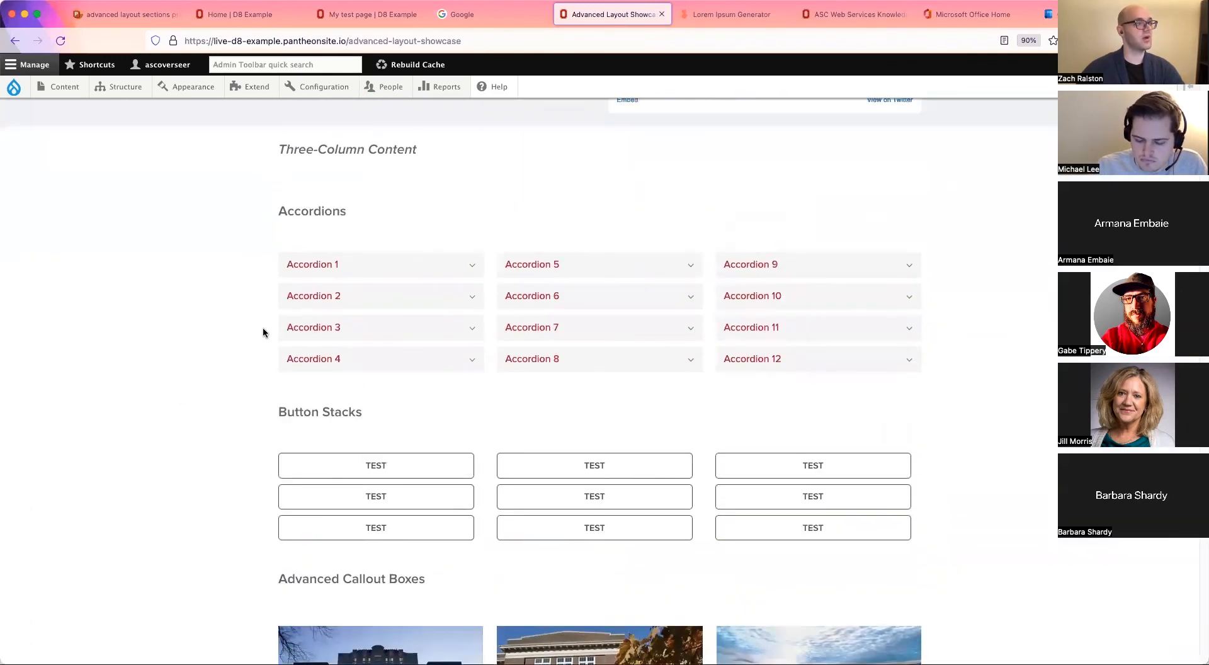
left_click(621, 338)
left_click(621, 340)
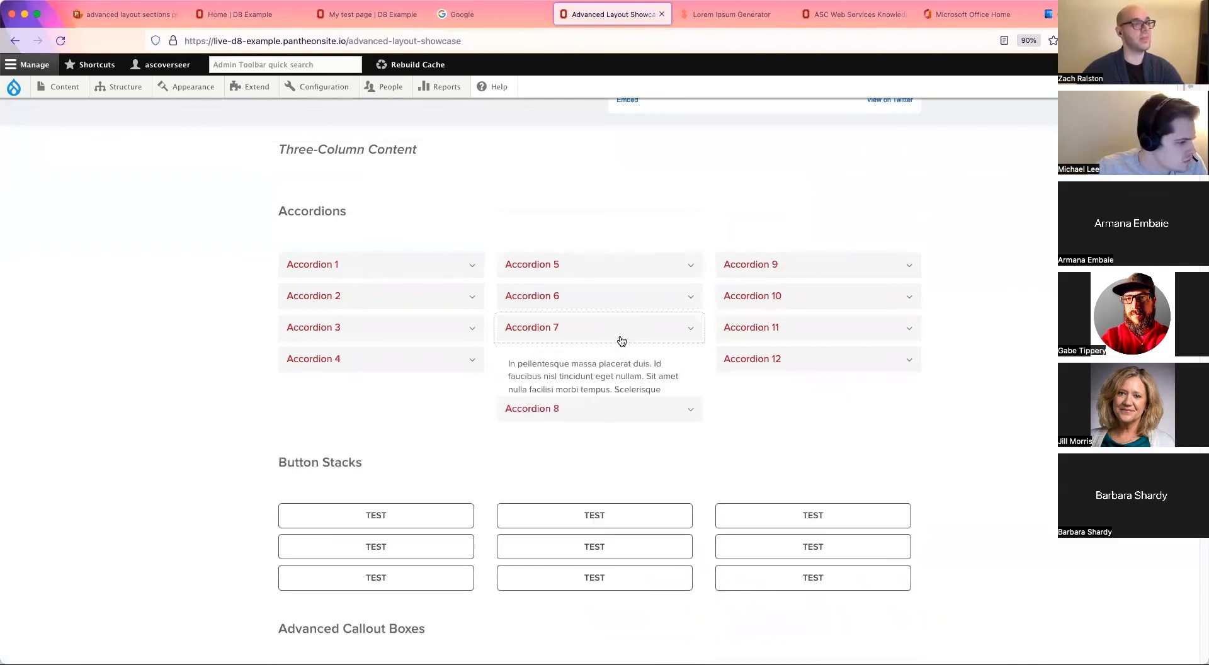
left_click(800, 297)
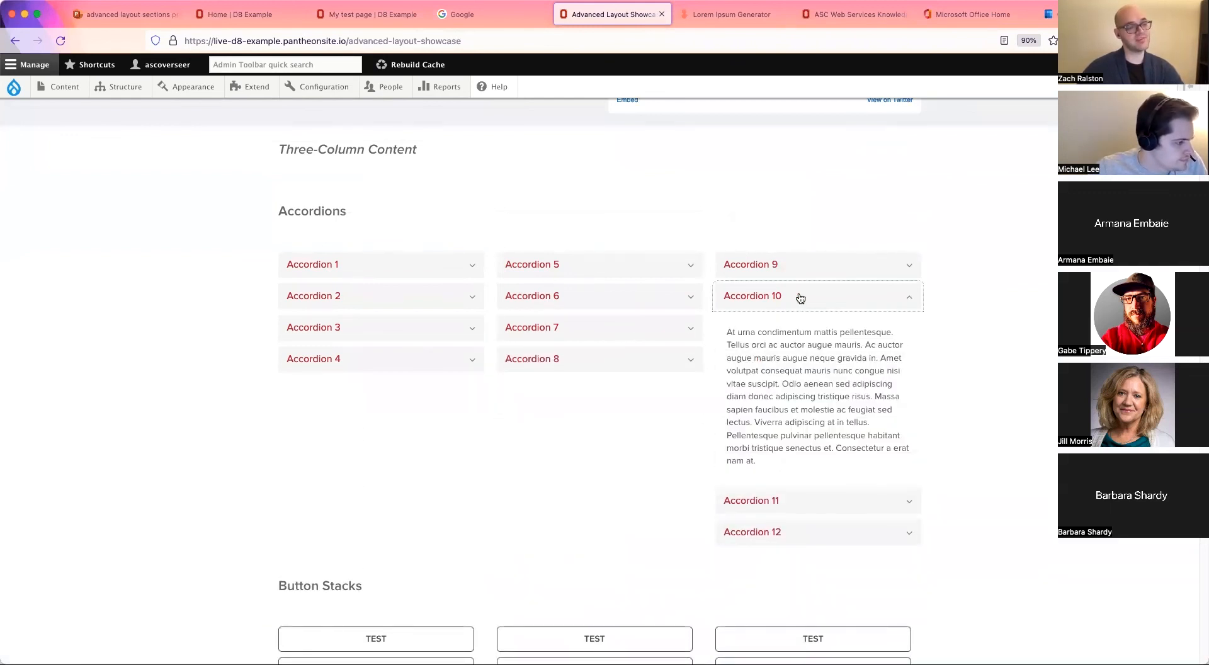
left_click(800, 298)
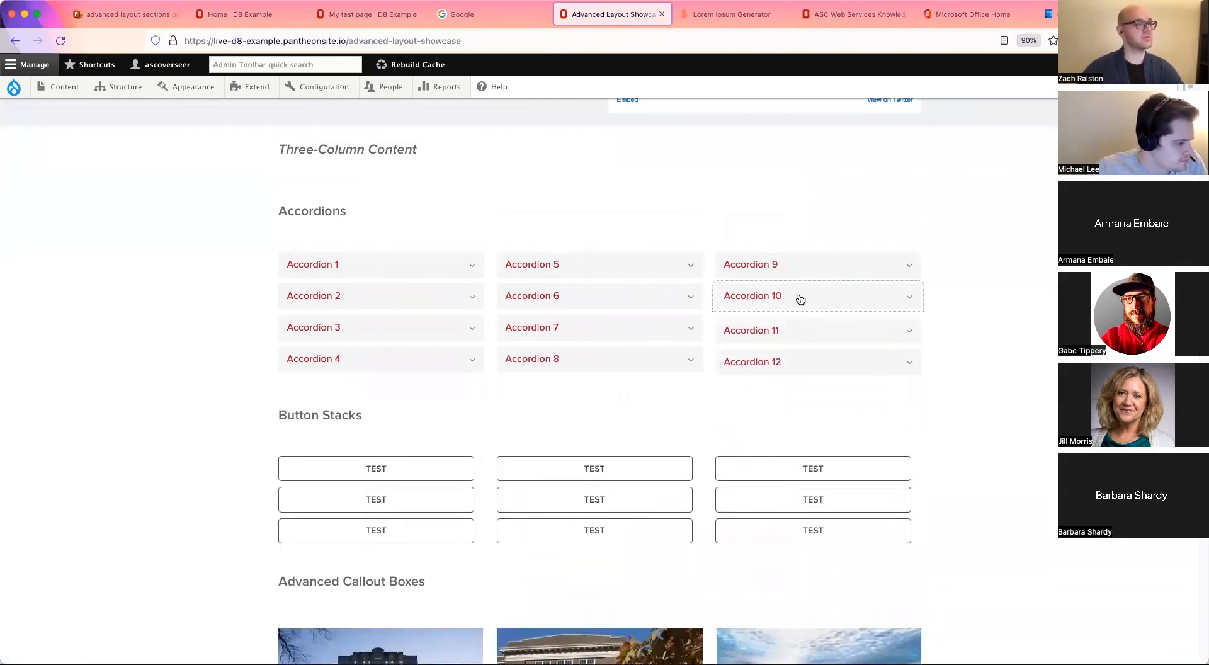
left_click(433, 270)
left_click(434, 270)
Show the previous set of boxes in the upper three-column callout carousel and examine the media rows and tabs rows below
scroll(453, 322, "down", 5)
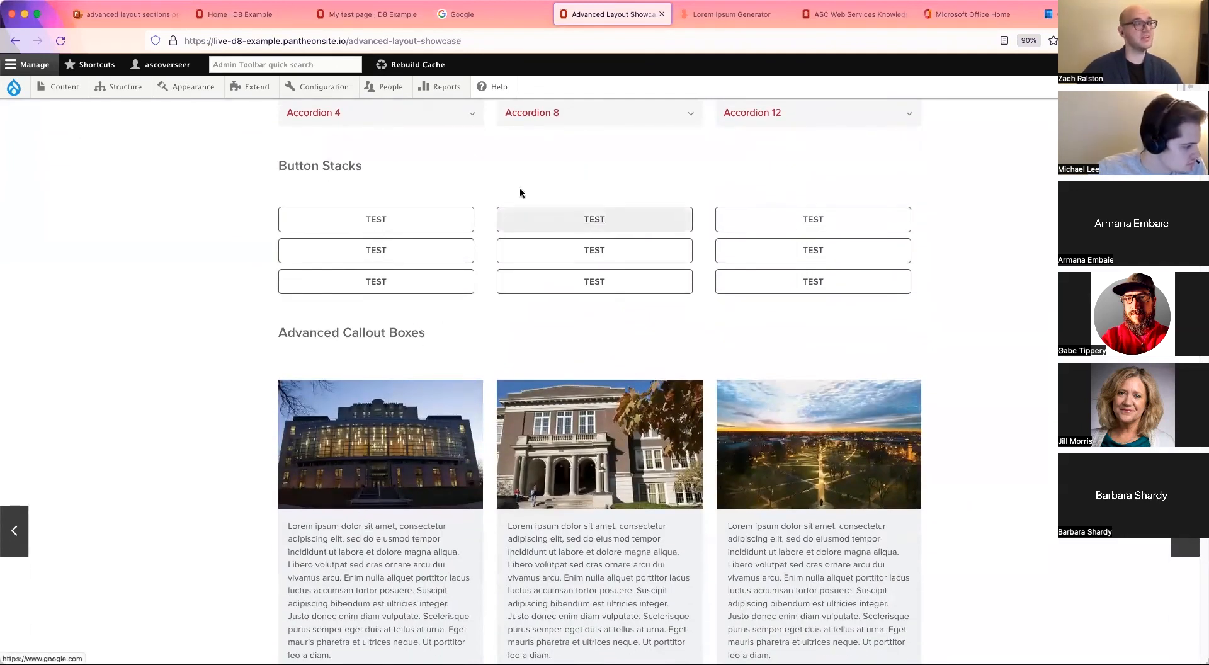
scroll(671, 325, "down", 5)
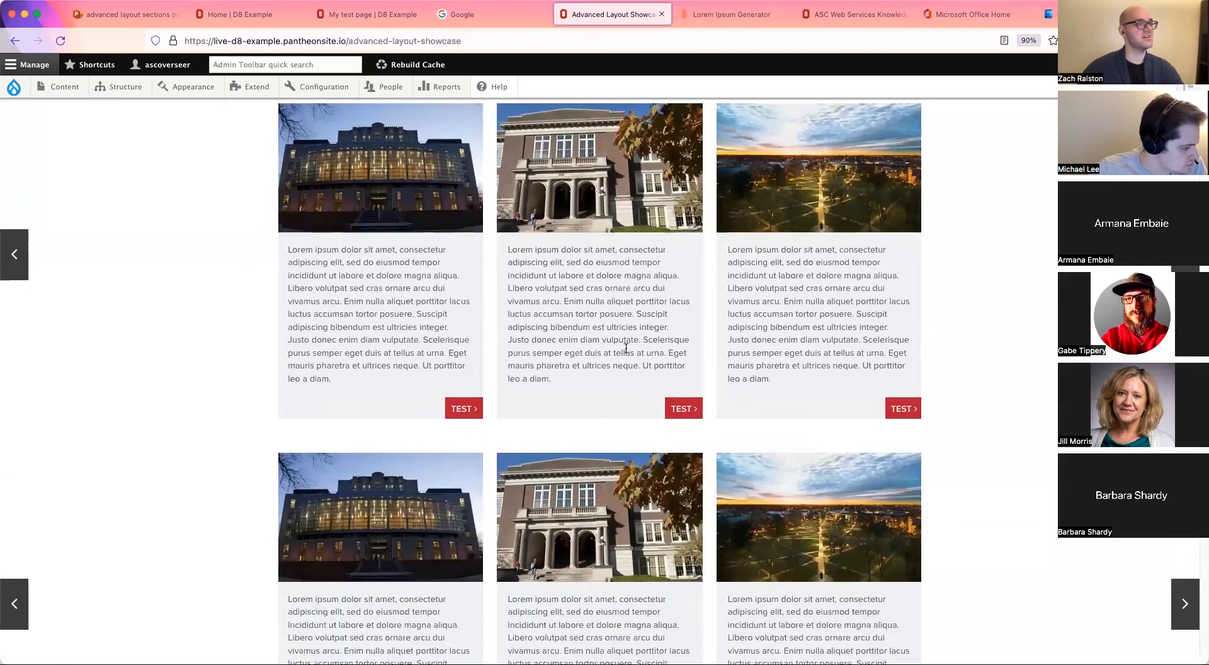
left_click(23, 259)
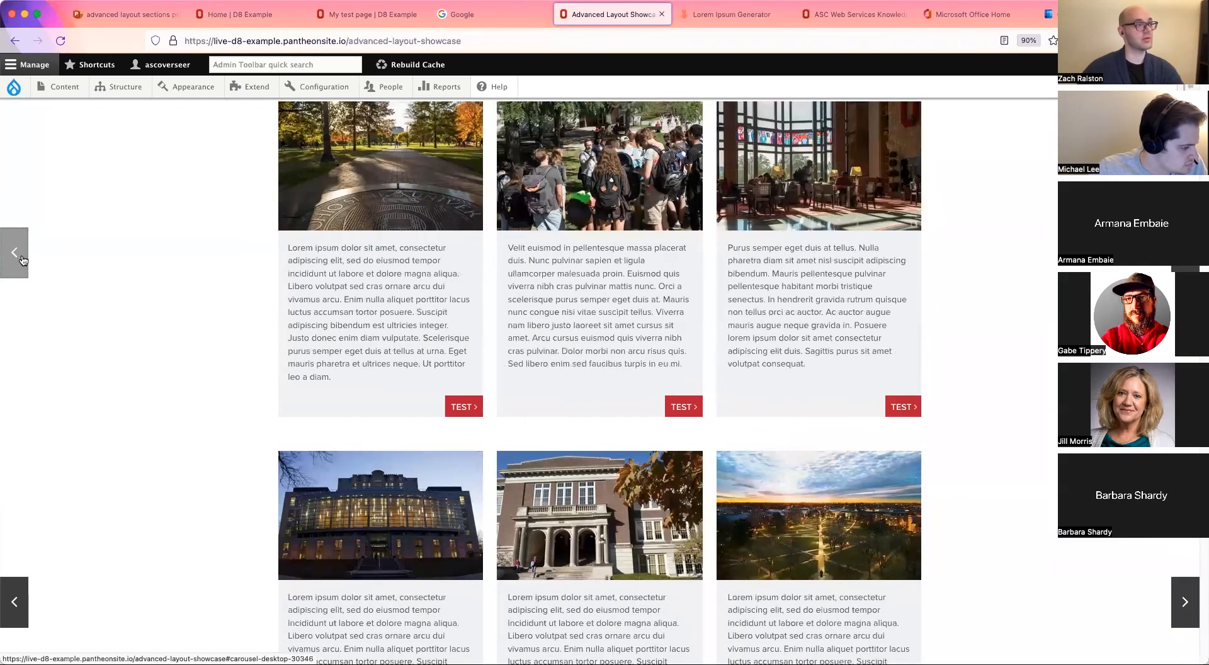
scroll(142, 362, "down", 12)
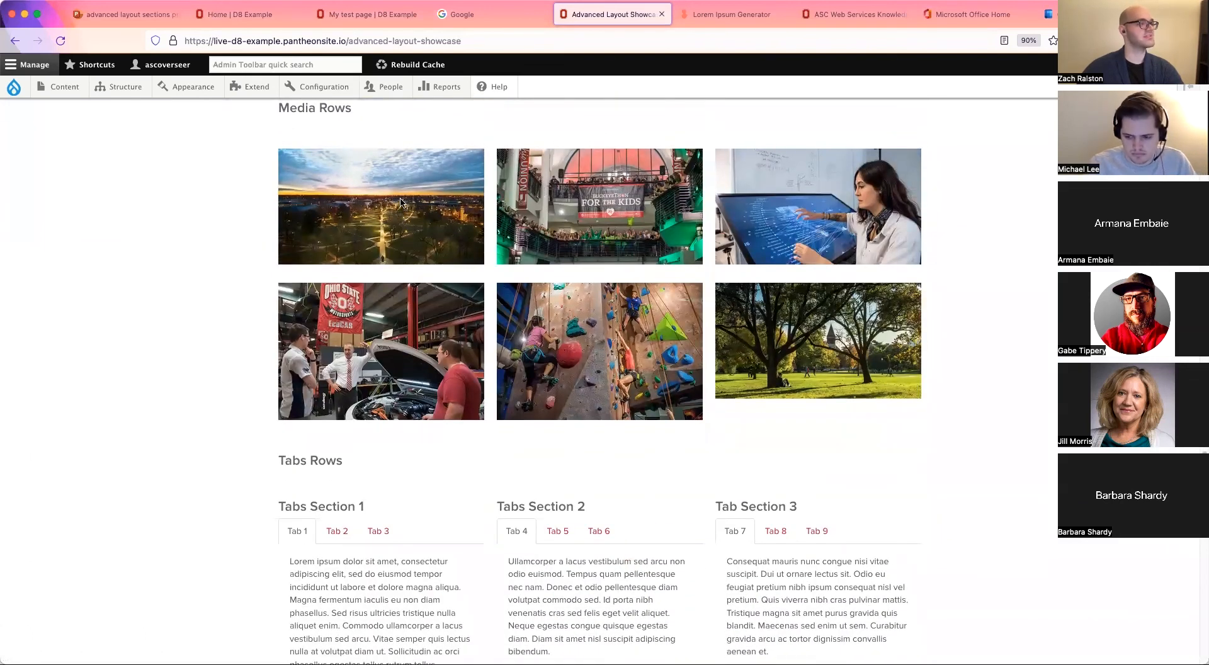
scroll(756, 323, "down", 3)
scroll(663, 382, "down", 20)
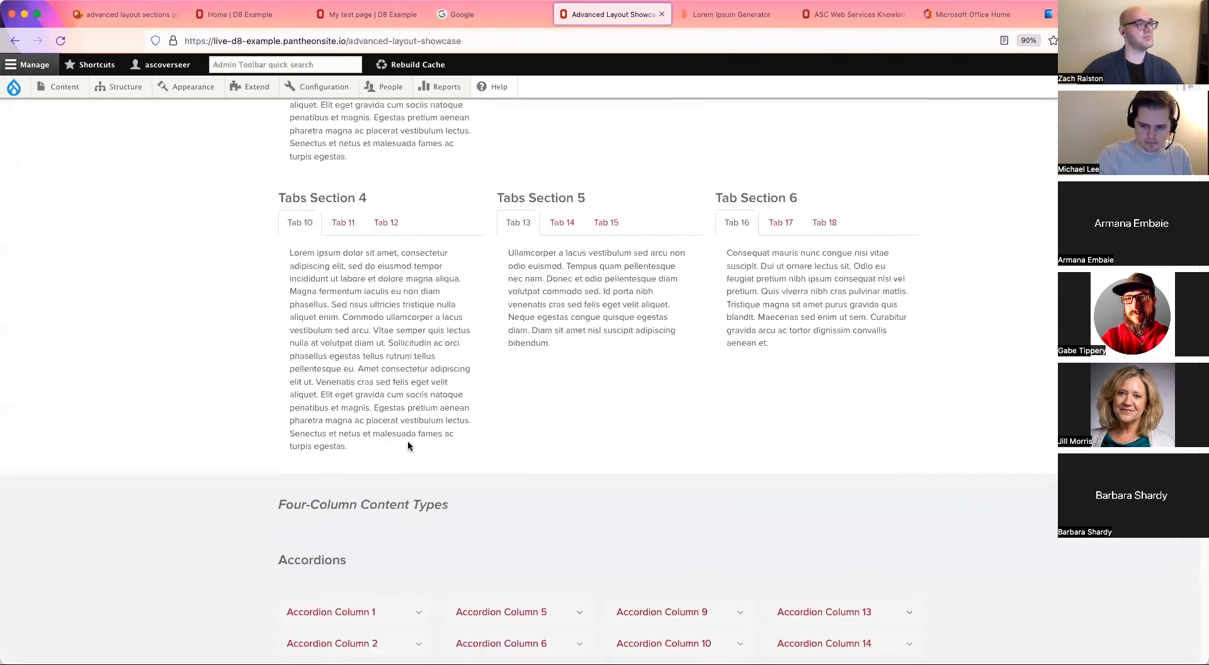
Examine the four-column content types, including callout boxes, media rows, tabs section and text fields
scroll(381, 466, "down", 15)
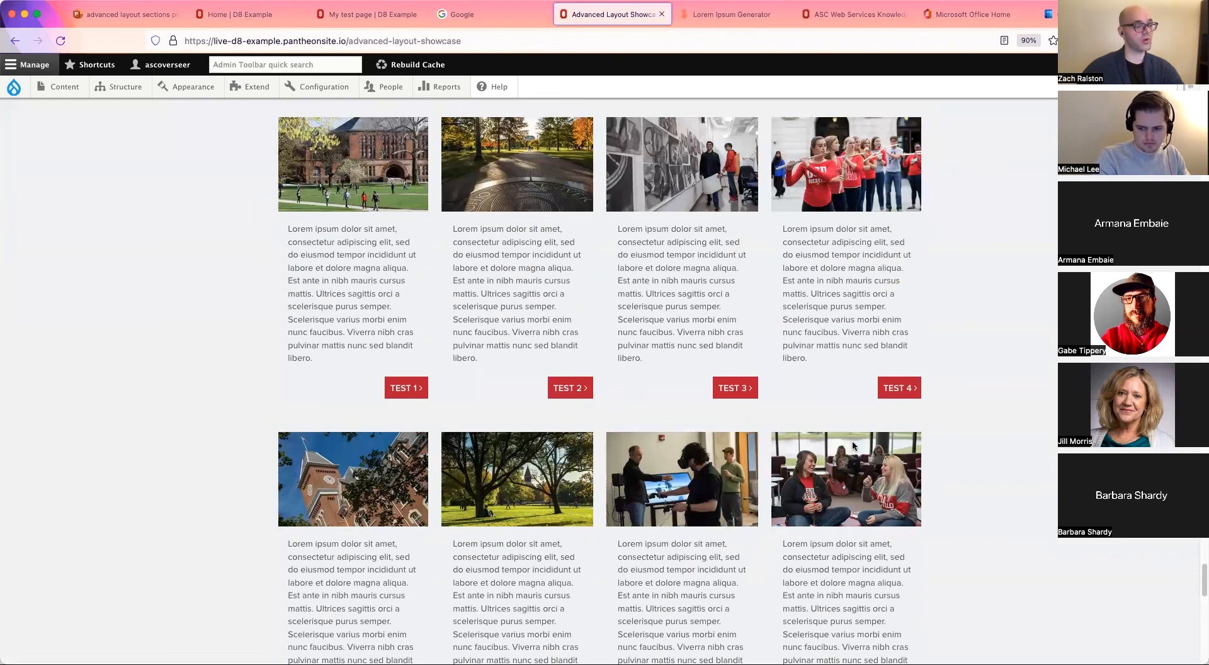
scroll(856, 446, "down", 7)
scroll(861, 441, "down", 13)
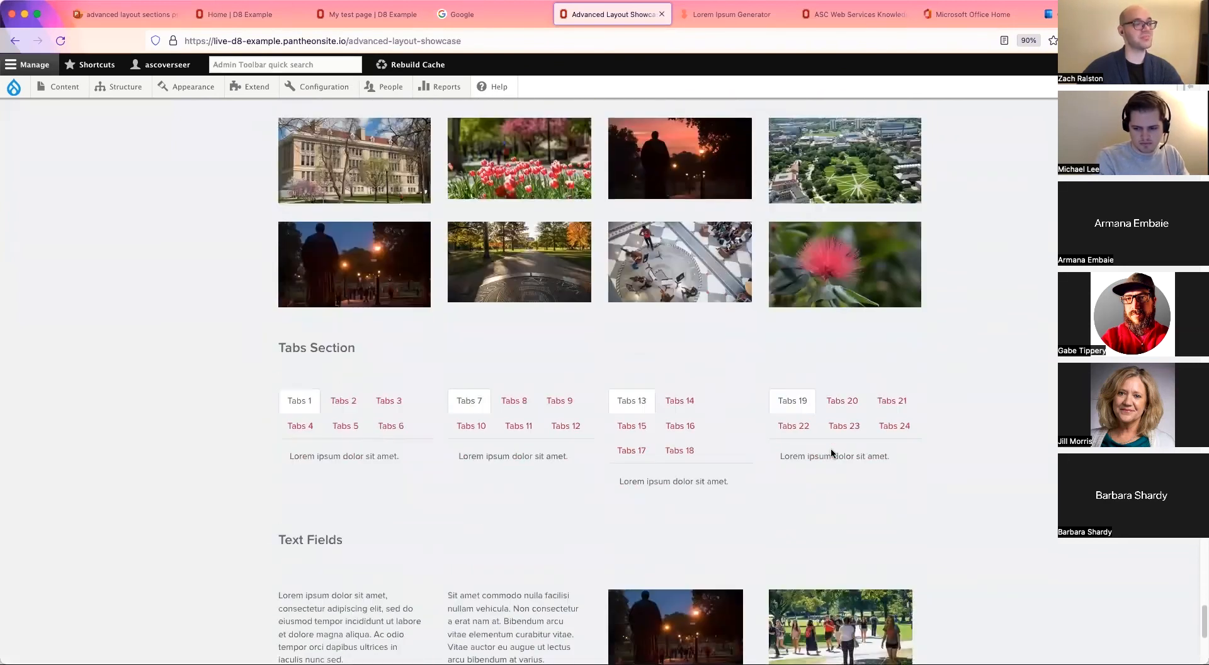
scroll(372, 542, "down", 5)
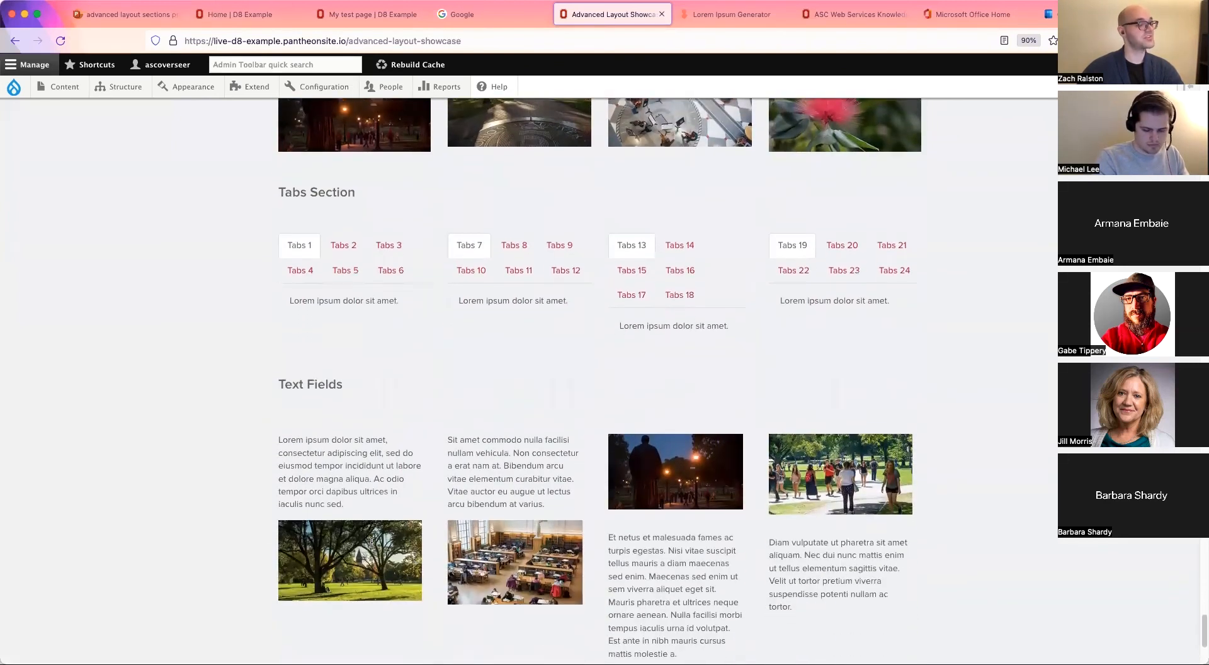
scroll(372, 547, "down", 1)
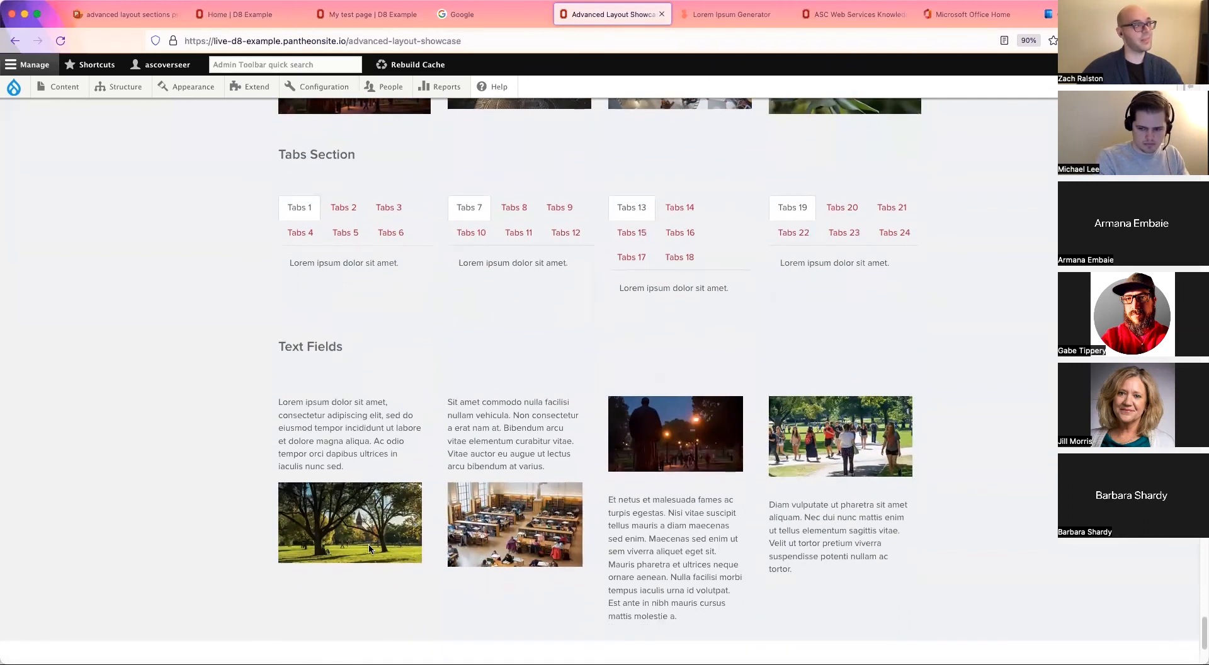
scroll(372, 548, "down", 7)
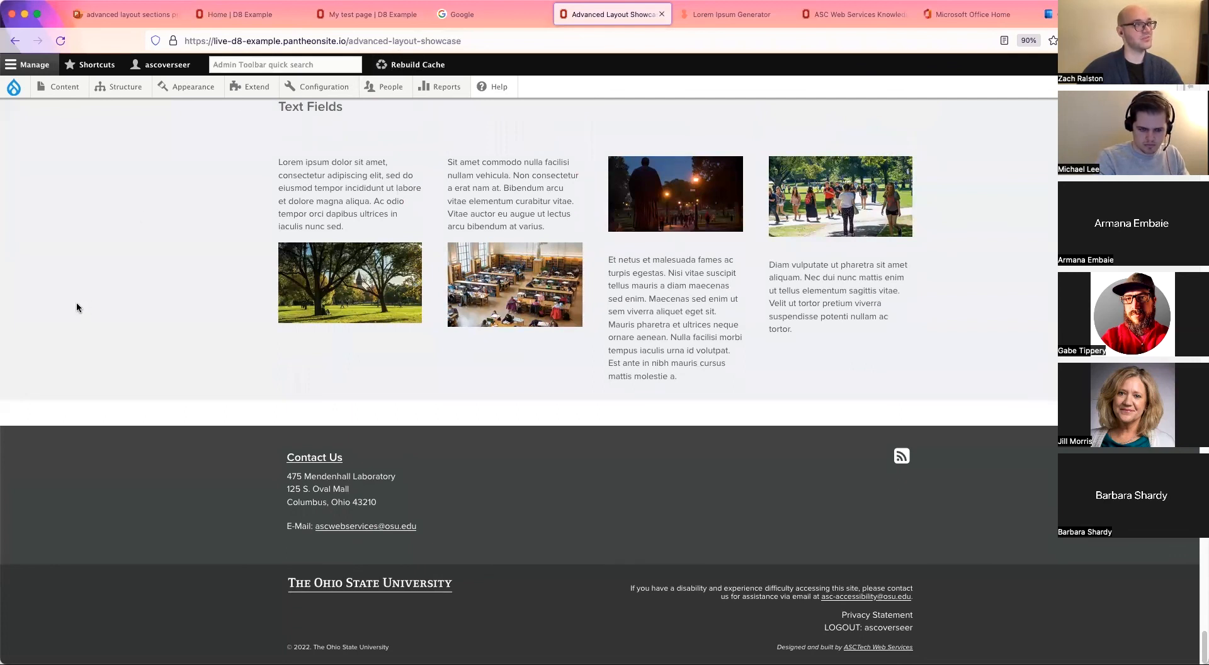
scroll(77, 307, "up", 5)
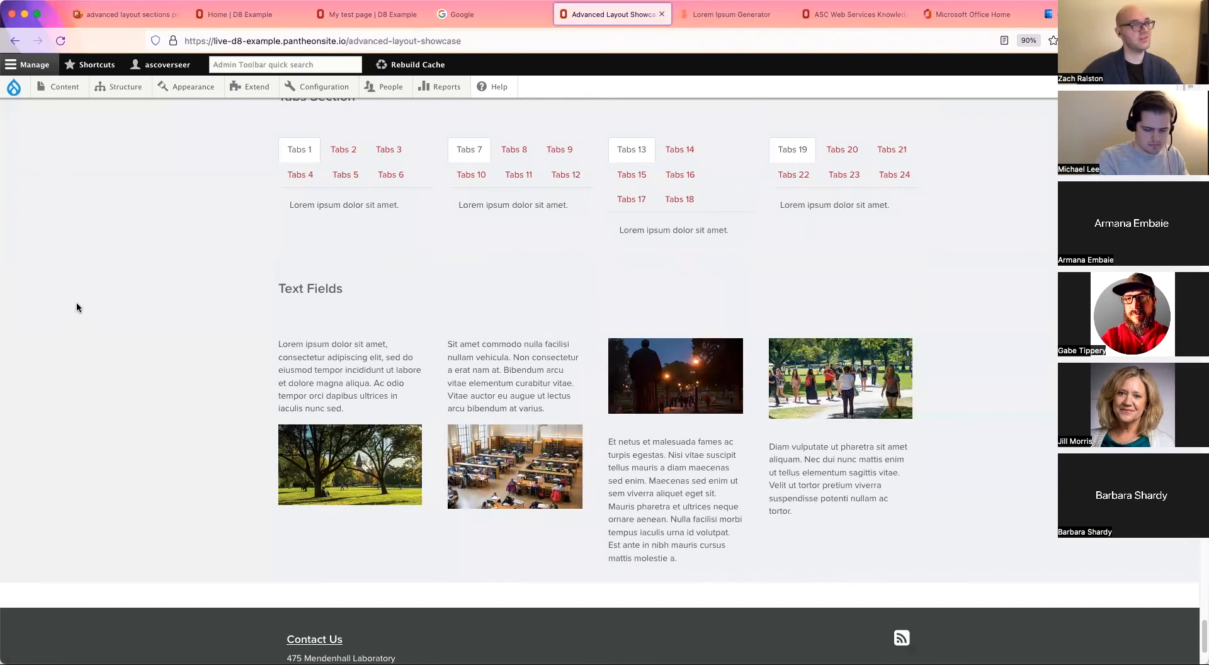
scroll(77, 307, "up", 8)
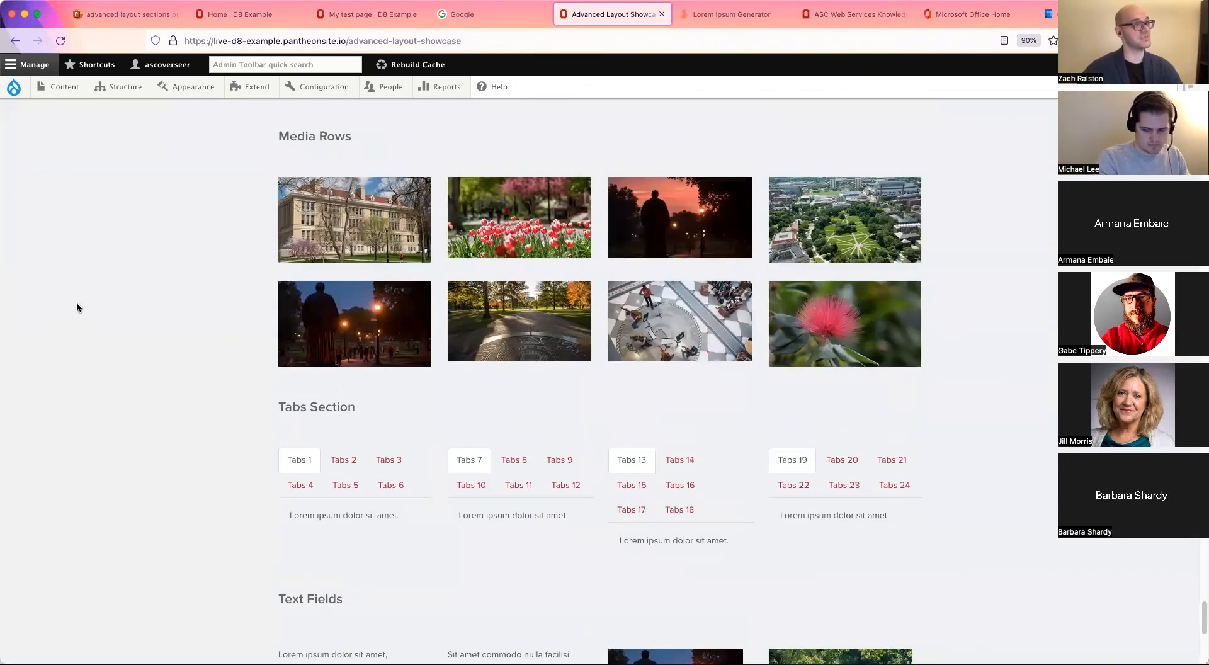
scroll(77, 307, "up", 8)
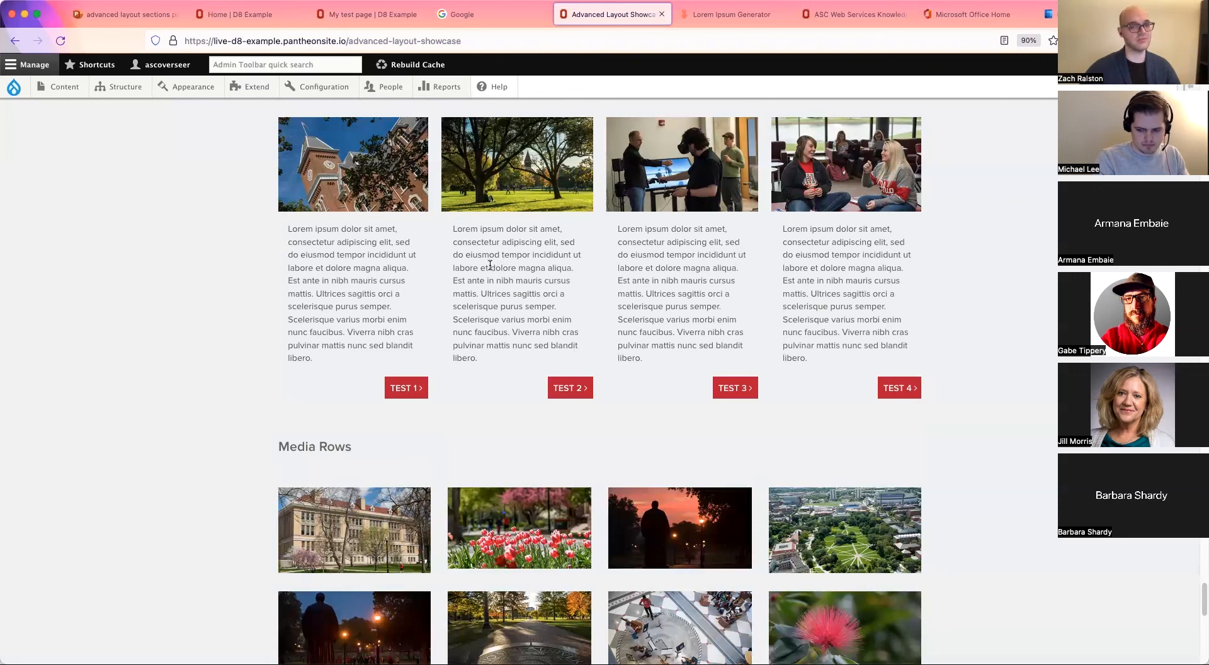
scroll(490, 265, "up", 1)
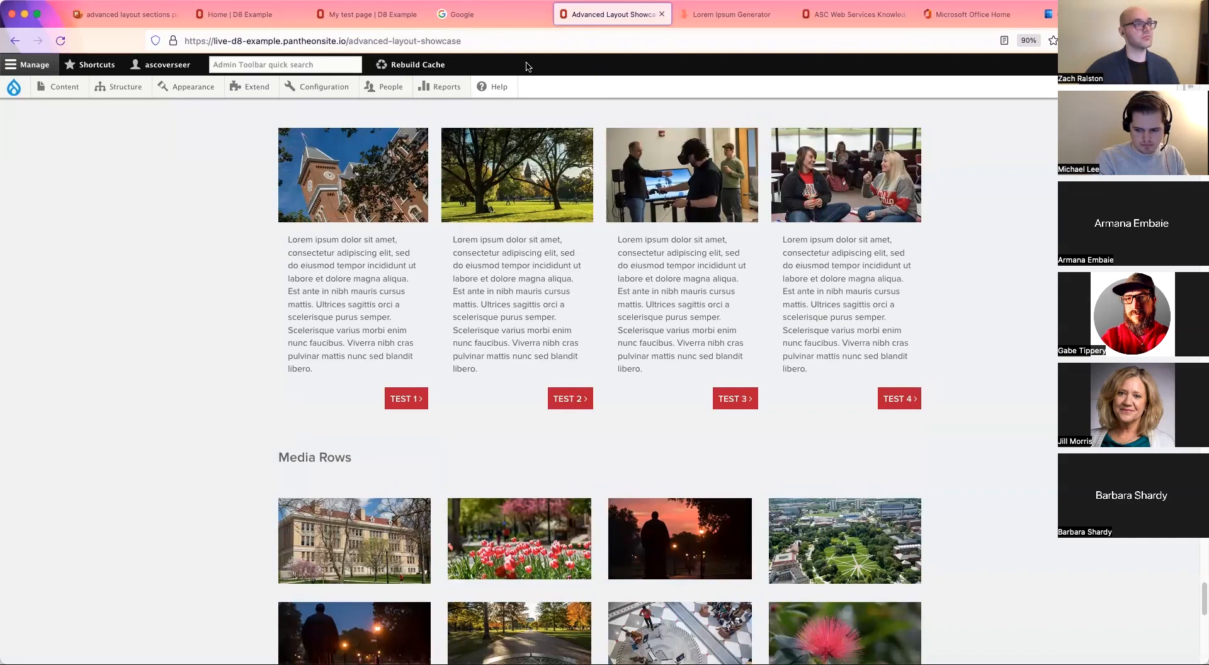
Select the full web address of the Advanced Layout Showcase page for copying
left_click(481, 44)
right_click(481, 44)
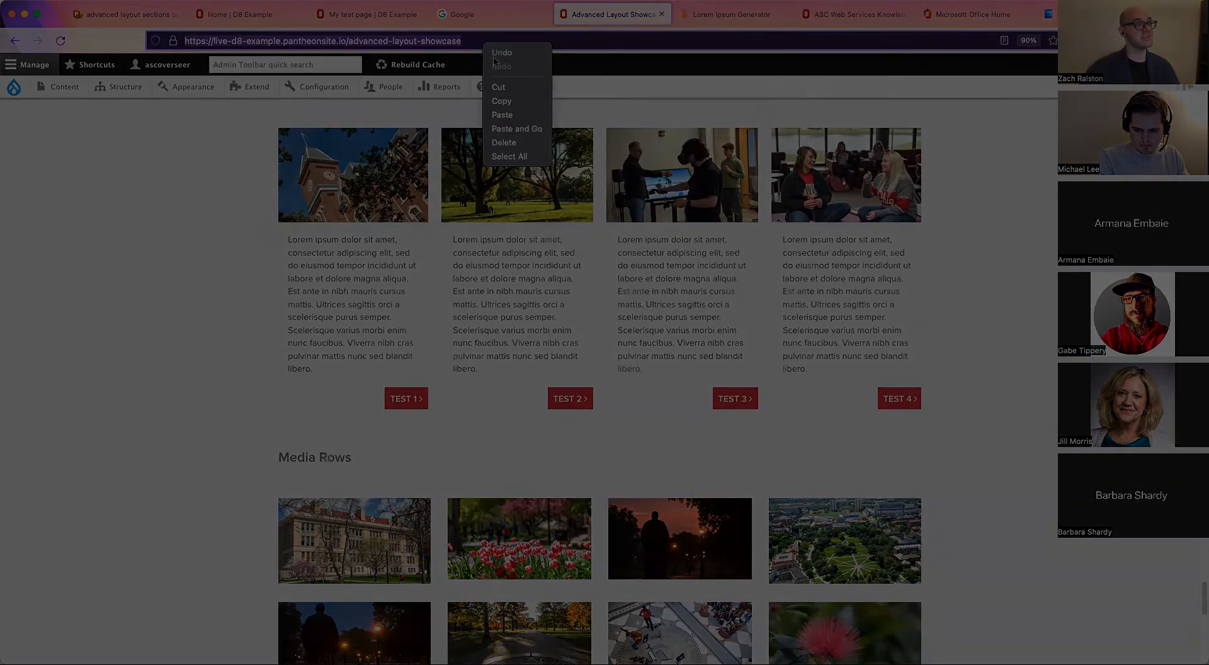